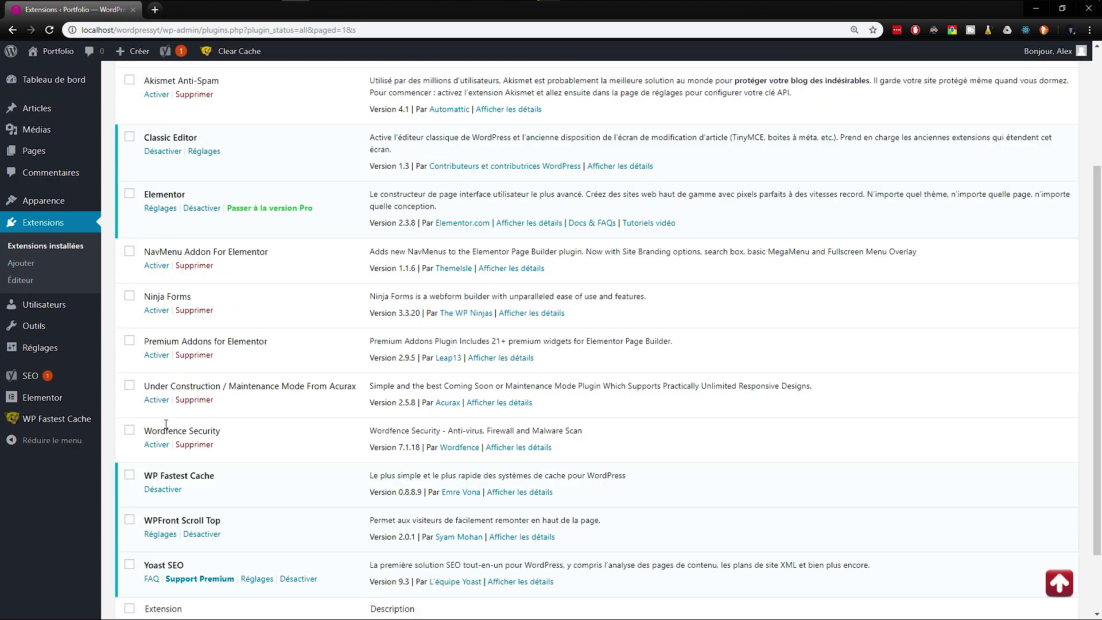
# Step: Activate Ninja Forms from the Extensions installées plugin list
pyautogui.click(156, 312)
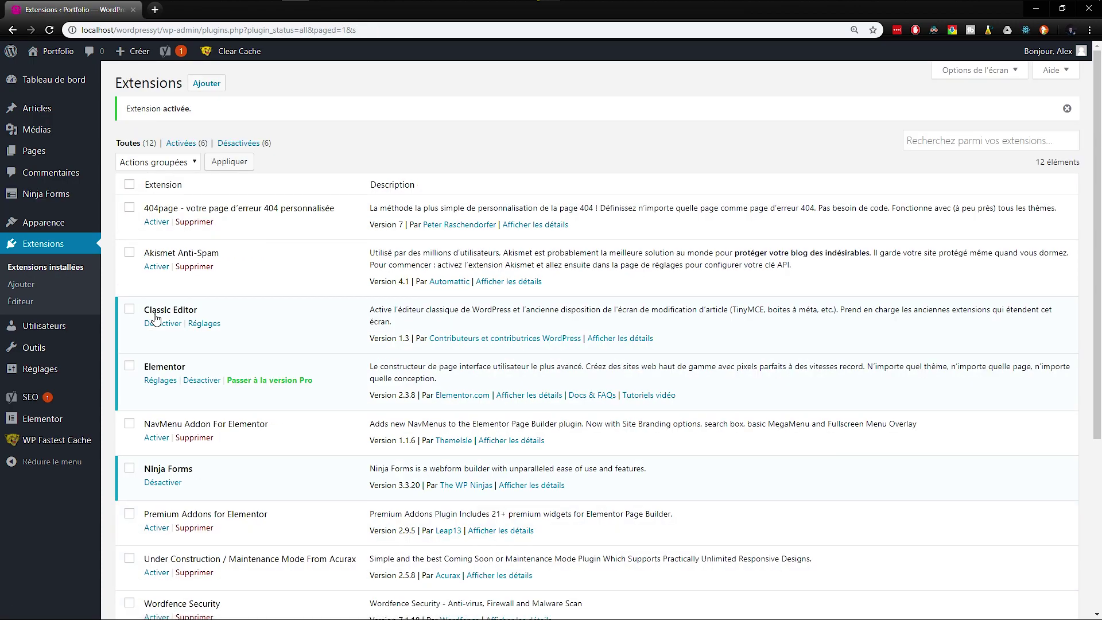
# Step: Open the Accueil page from Toutes les pages and revert it to the classic WordPress editor
pyautogui.moveTo(69, 152)
pyautogui.click(117, 153)
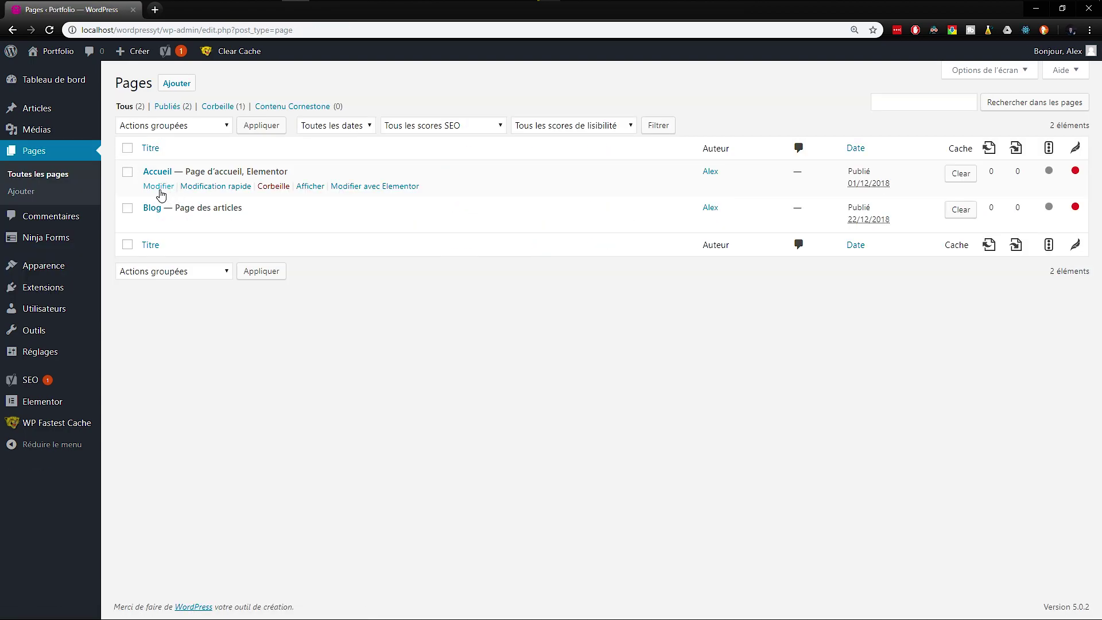
pyautogui.click(160, 190)
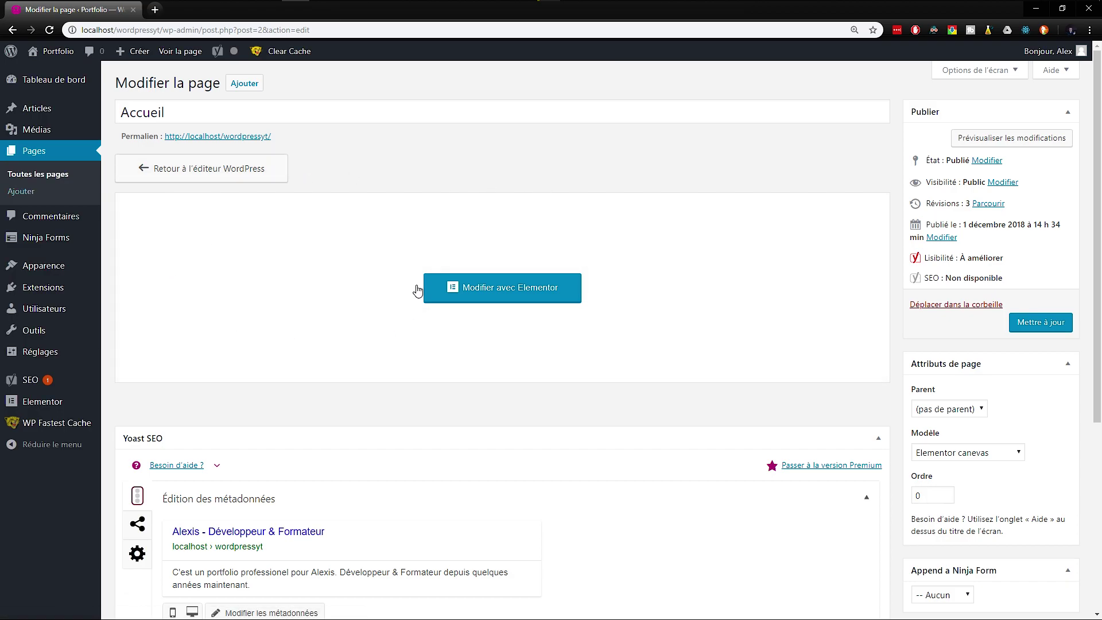
pyautogui.click(213, 171)
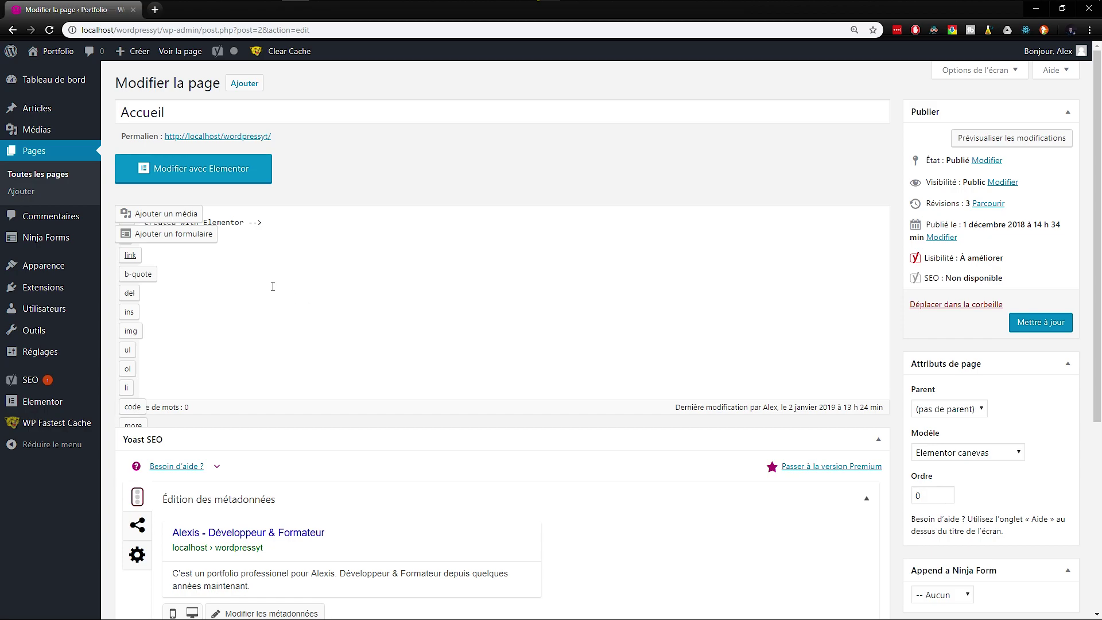
# Step: Keep Elementor canevas as the Accueil page template
pyautogui.moveTo(408, 332); pyautogui.dragTo(109, 223)
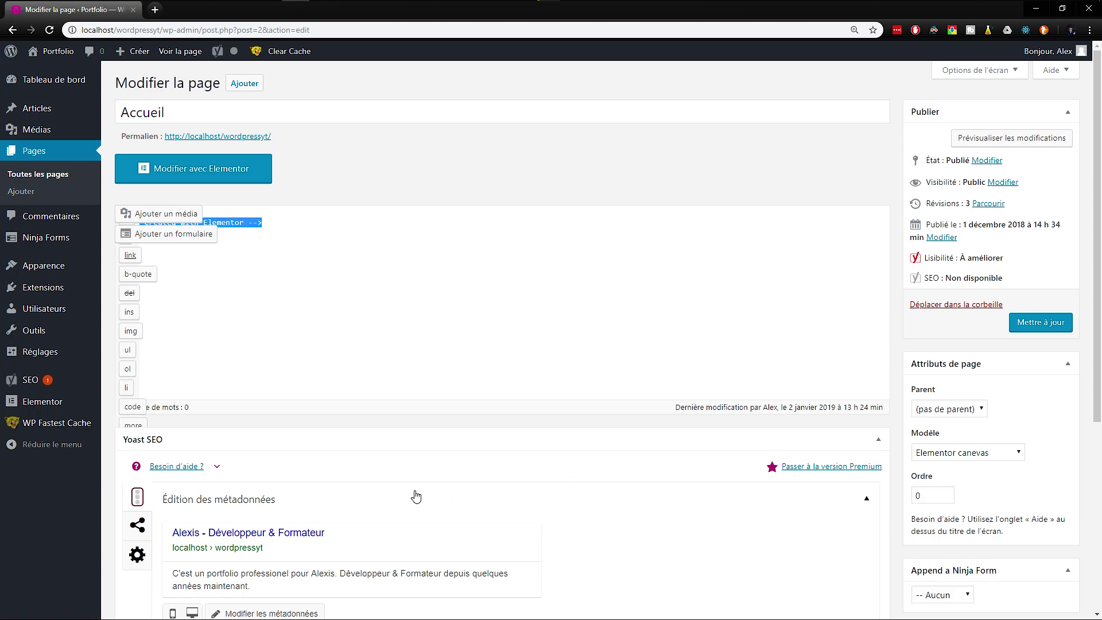
pyautogui.click(952, 453)
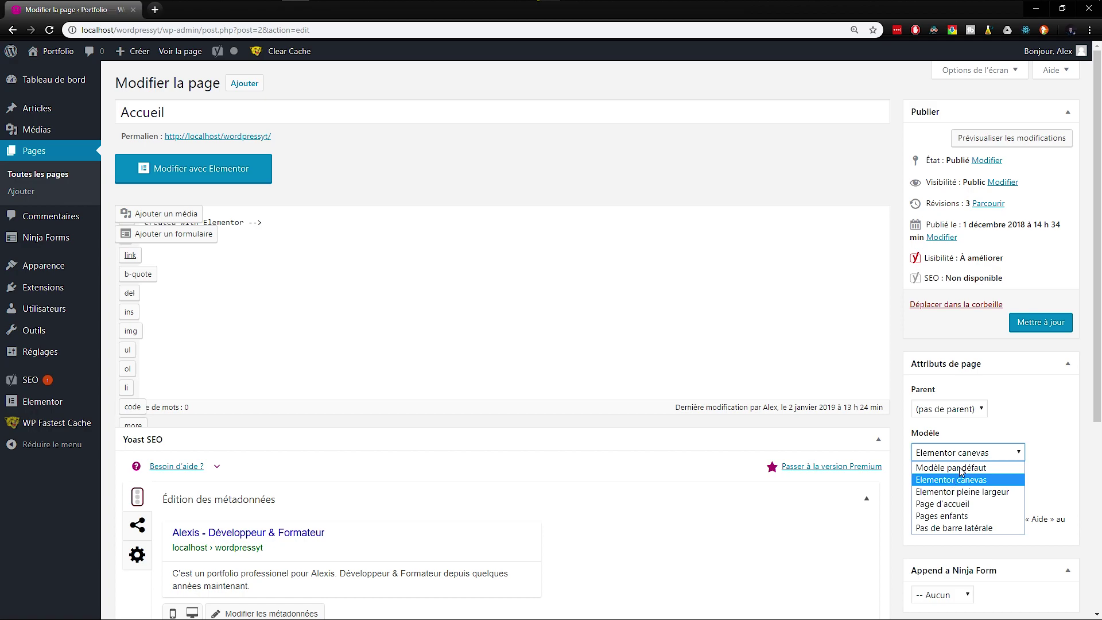
pyautogui.click(1066, 404)
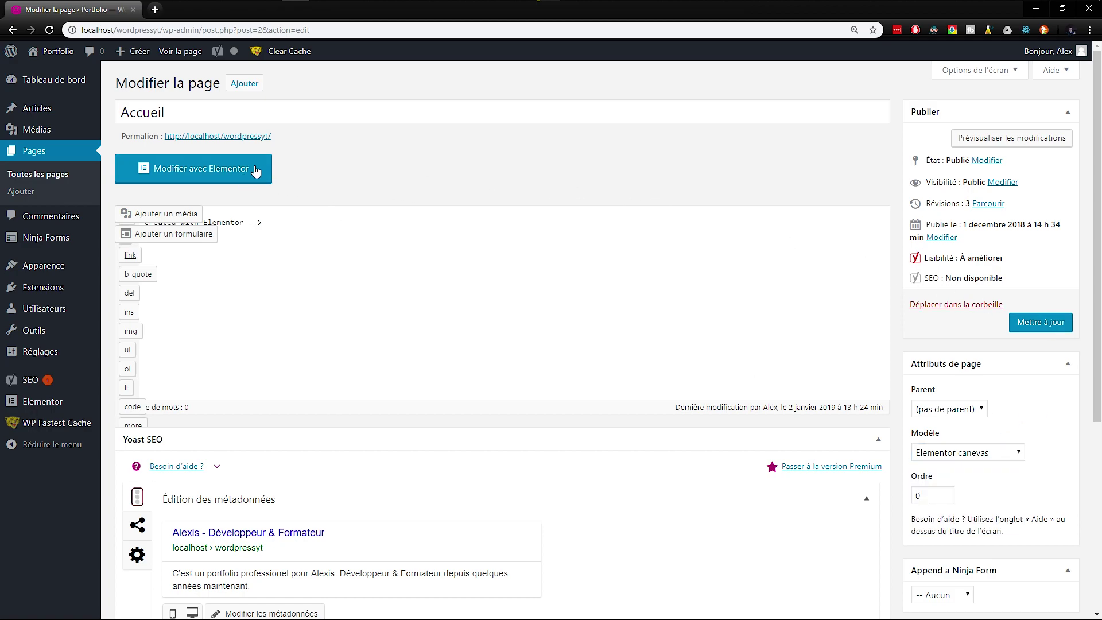
# Step: Open Accueil in Elementor, then trim the URL to /wp-admin to return to the dashboard
pyautogui.click(183, 169)
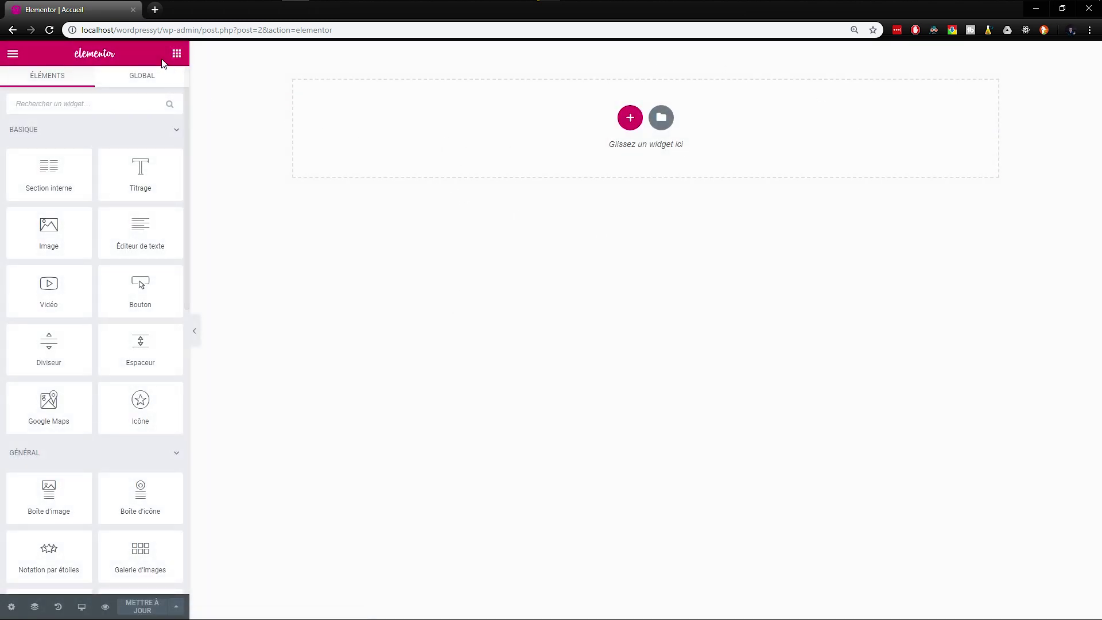
pyautogui.moveTo(202, 29); pyautogui.dragTo(334, 31)
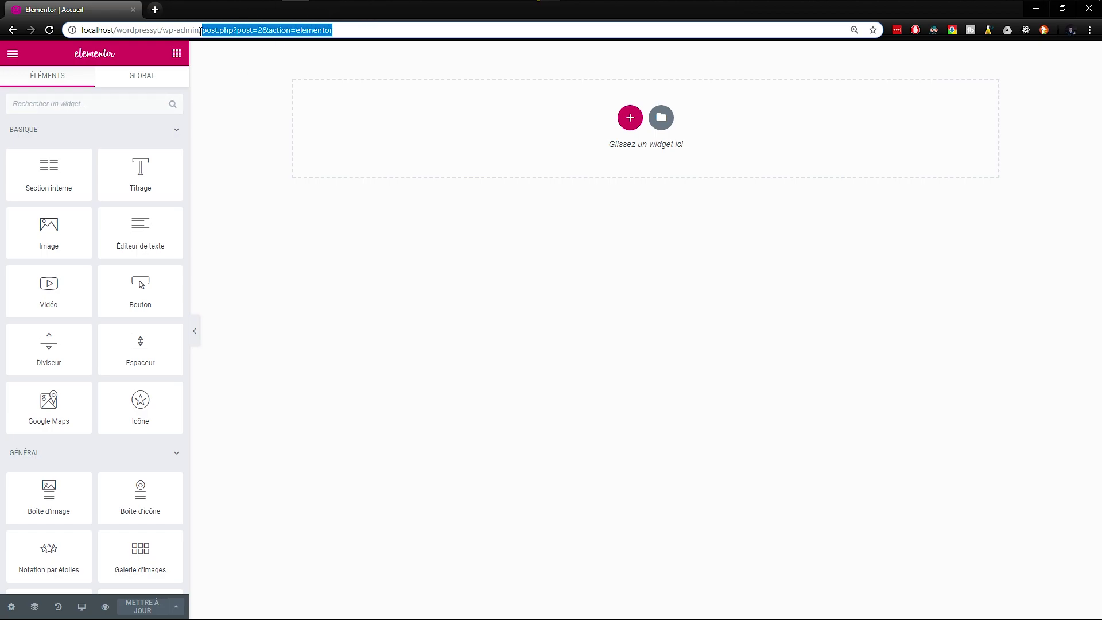
pyautogui.press('BackSpace')
pyautogui.press('Return')
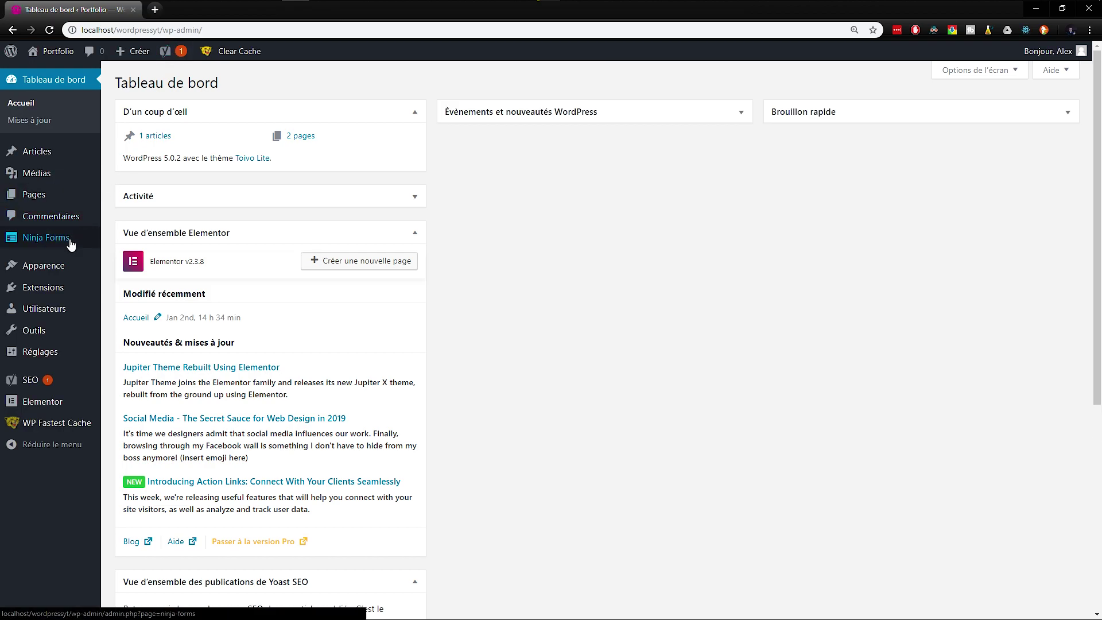
# Step: Open the Ninja Forms dashboard, choose NOT NOW on data sharing, and edit Contact Me
pyautogui.moveTo(68, 241)
pyautogui.click(127, 244)
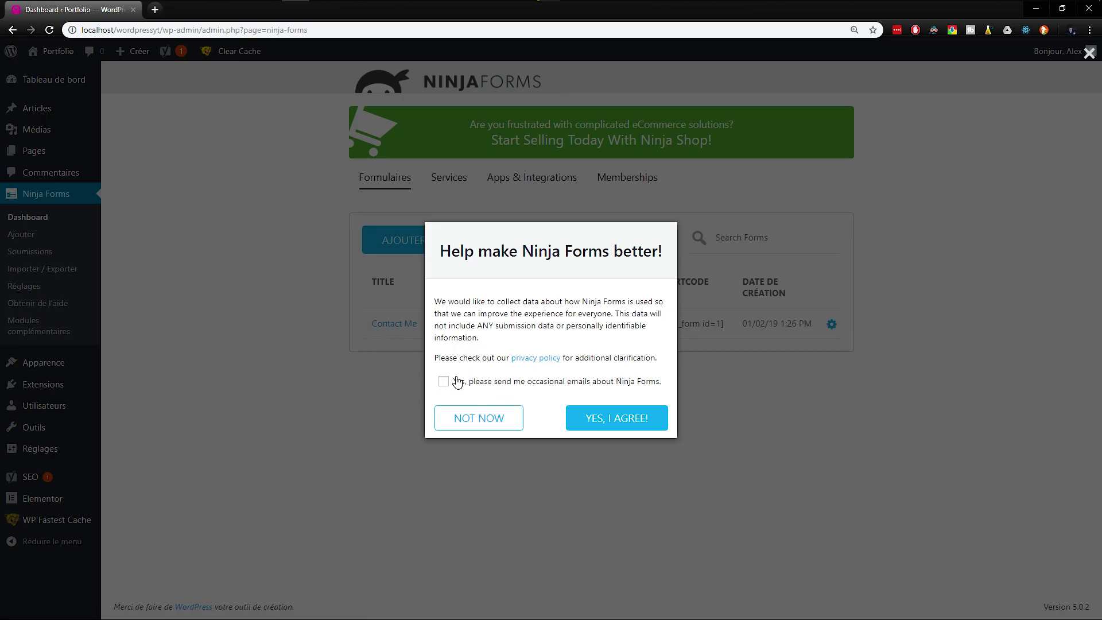
pyautogui.click(457, 381)
pyautogui.click(489, 463)
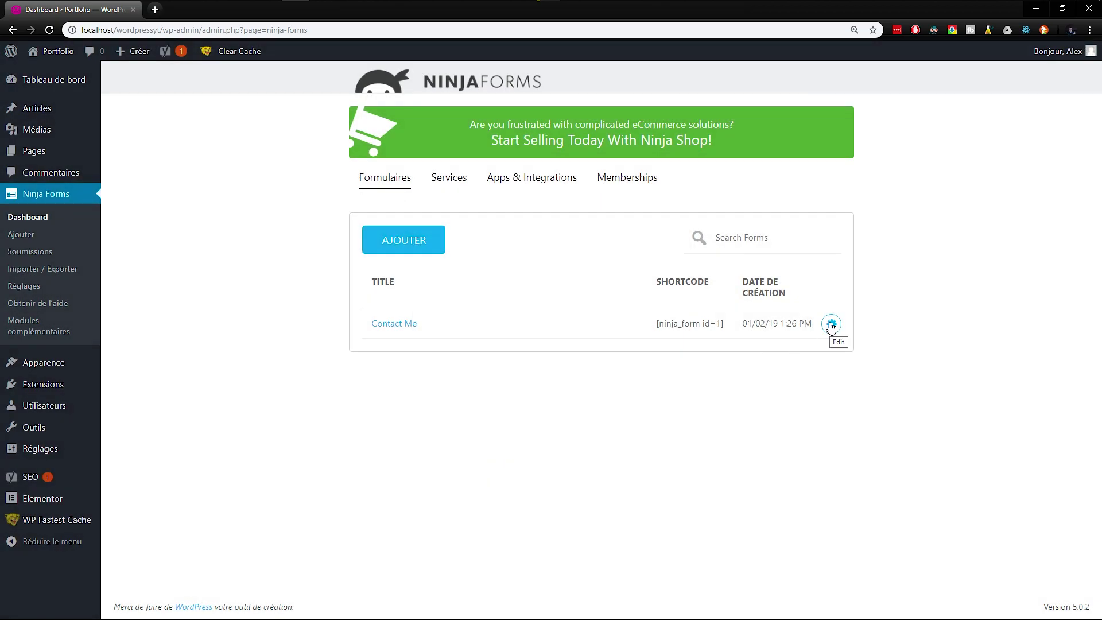
pyautogui.click(830, 325)
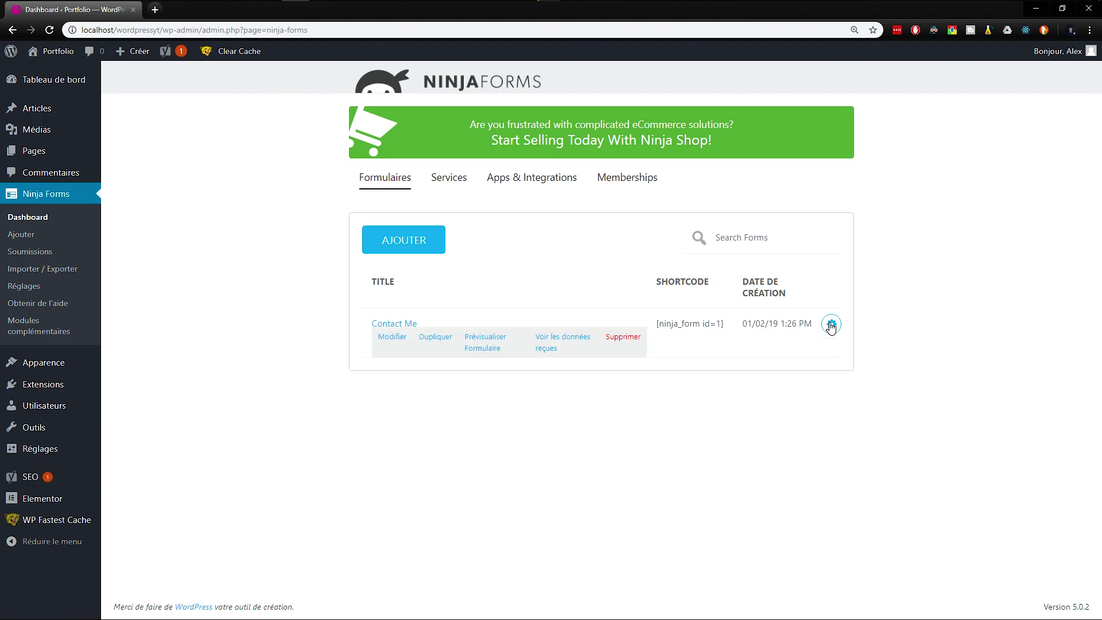
pyautogui.click(390, 337)
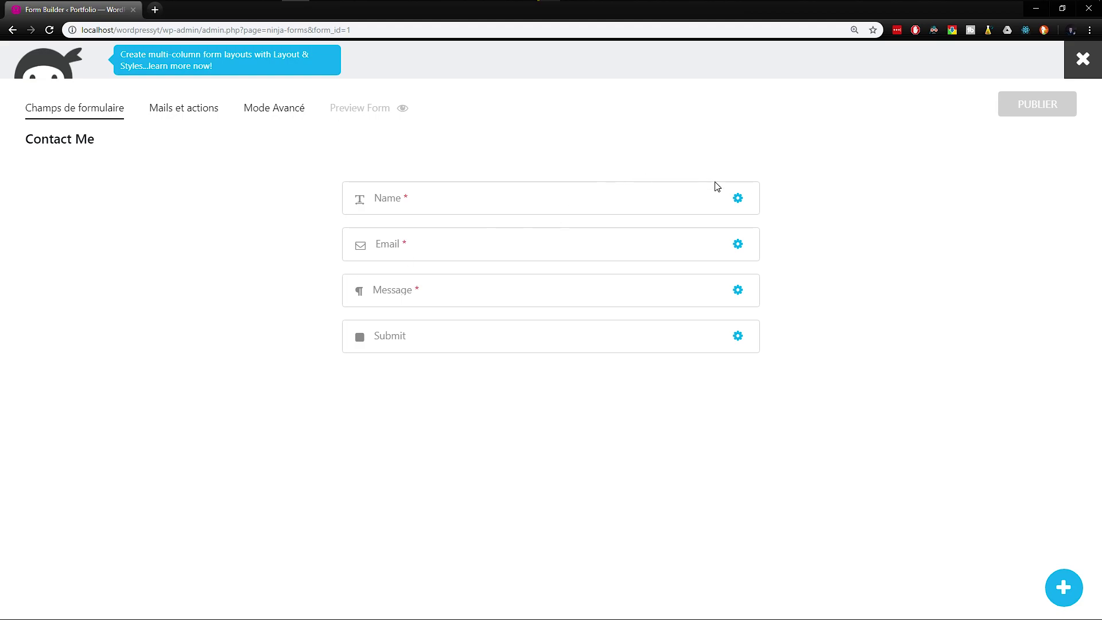
# Step: Delete the Name field and show the form's Mails et actions list
pyautogui.click(712, 199)
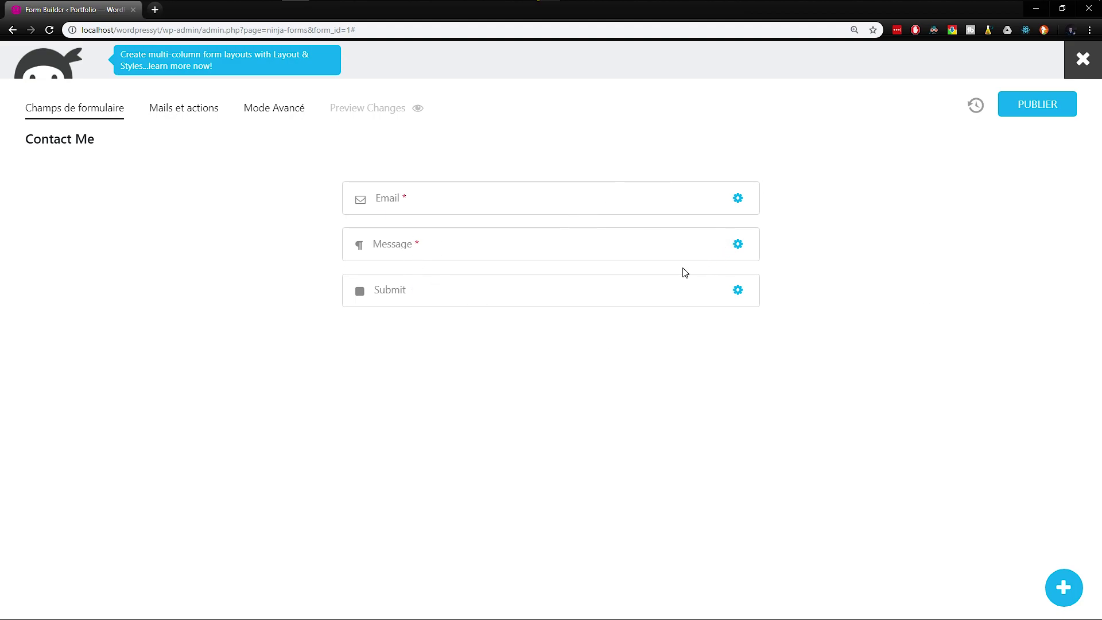
pyautogui.click(191, 113)
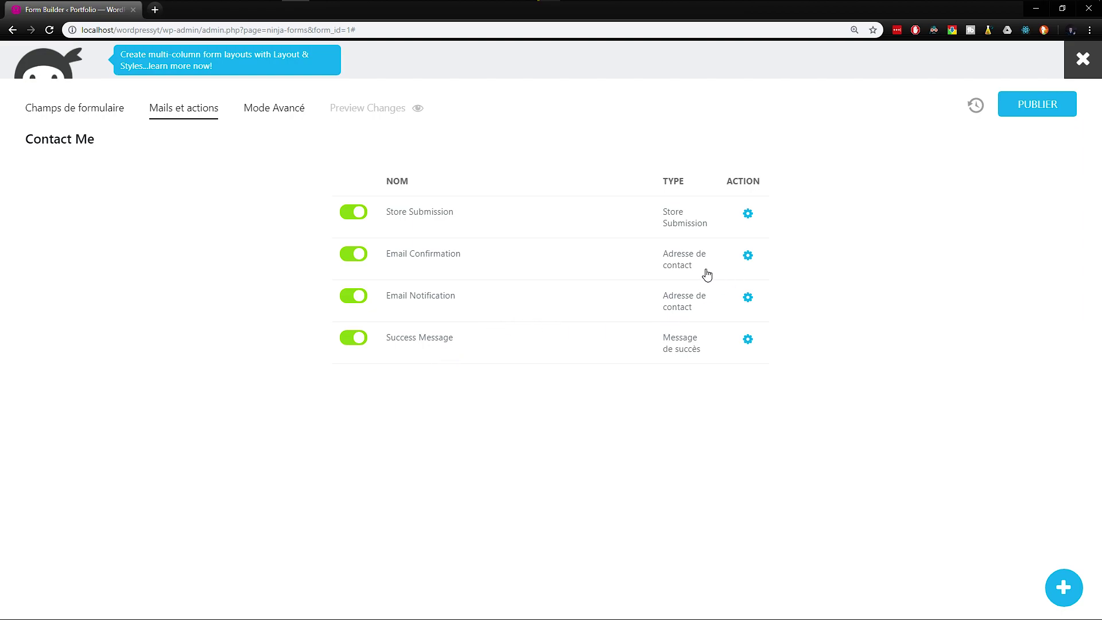
# Step: Delete the Store Submission and Email Notification actions
pyautogui.click(726, 218)
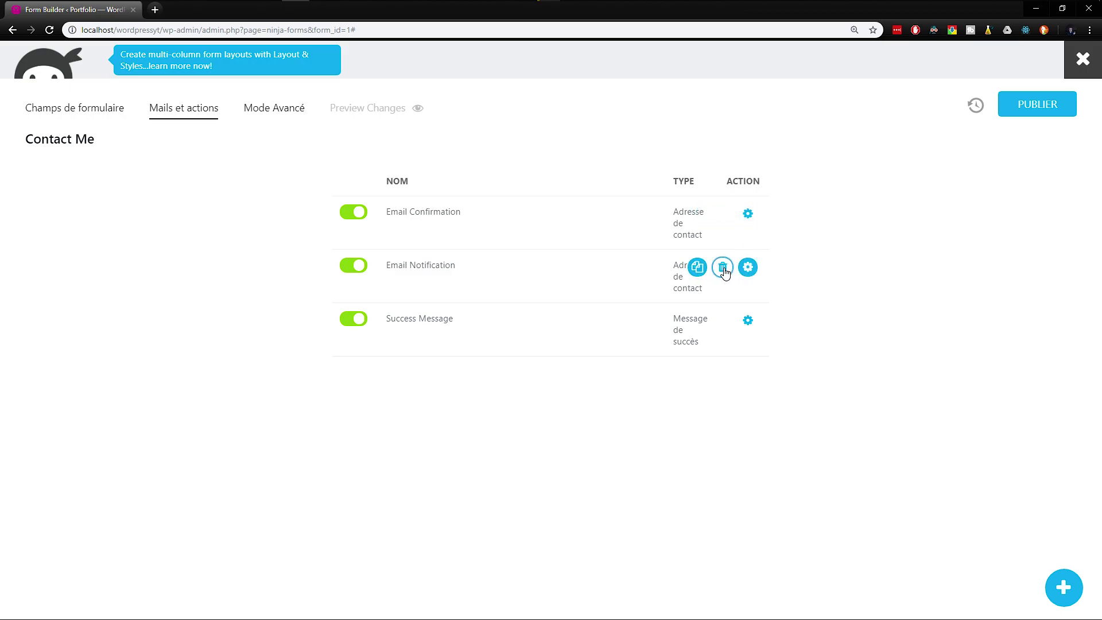
pyautogui.click(727, 267)
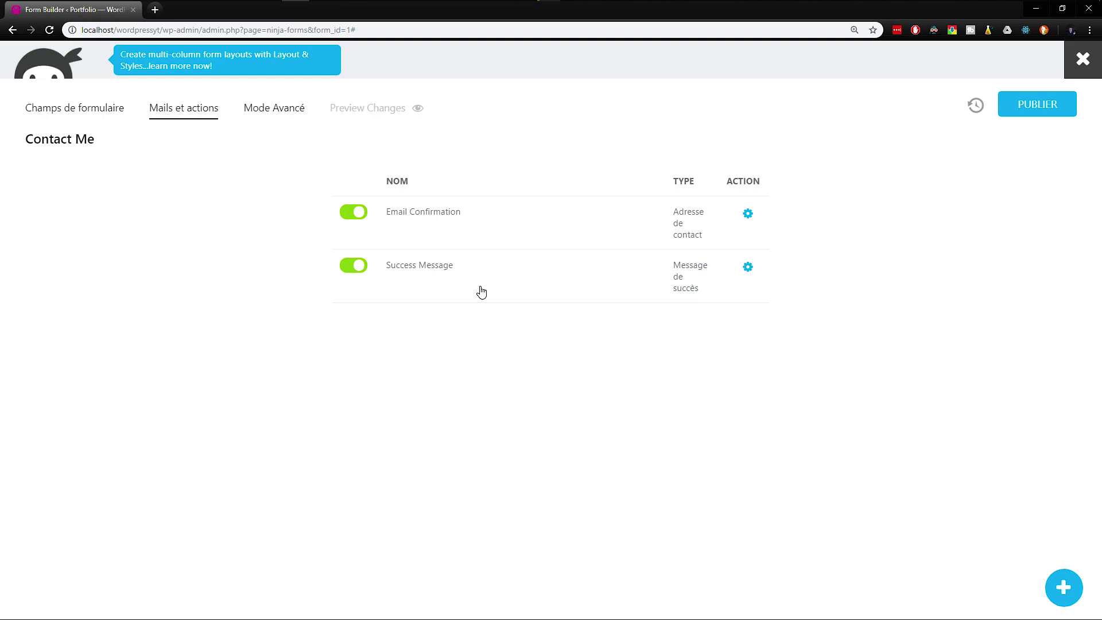
pyautogui.moveTo(749, 281)
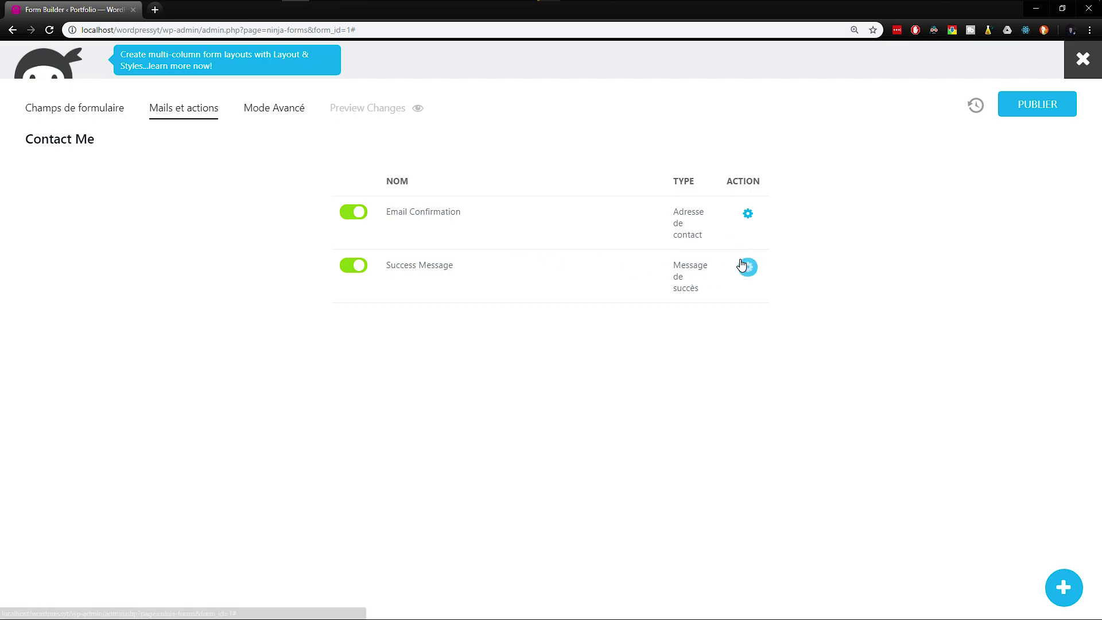
pyautogui.click(747, 265)
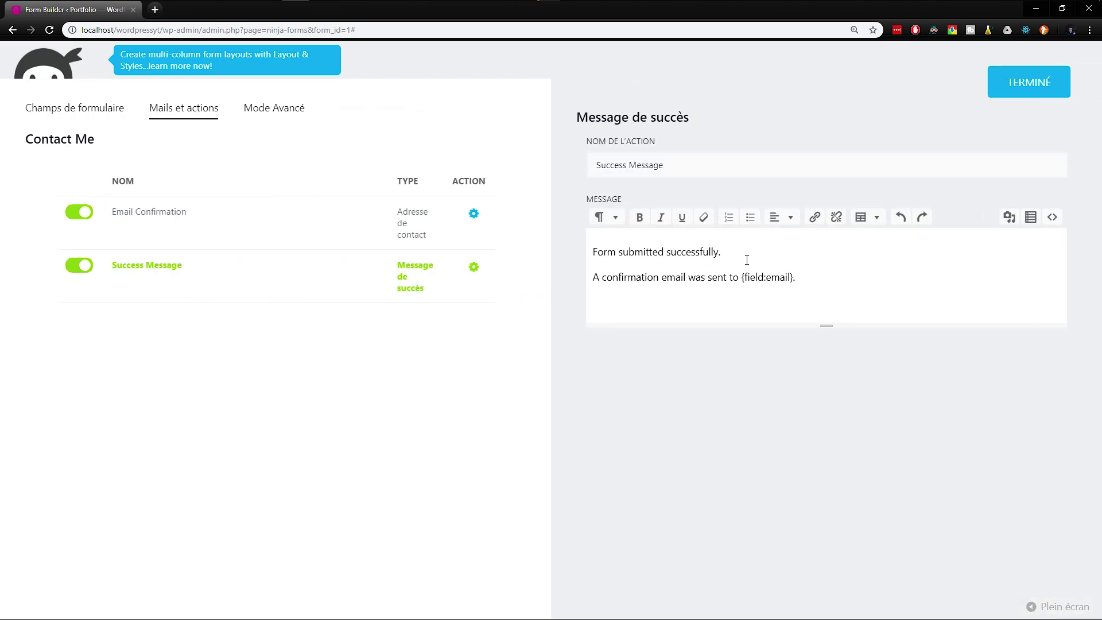
# Step: Rewrite the success message: 'Le formulaire a été remplie avec suscès.' and 'Un e-mail récapitulatif a été envoyé à l'adresse :'
pyautogui.moveTo(822, 273); pyautogui.dragTo(570, 235)
pyautogui.moveTo(740, 256); pyautogui.dragTo(556, 258)
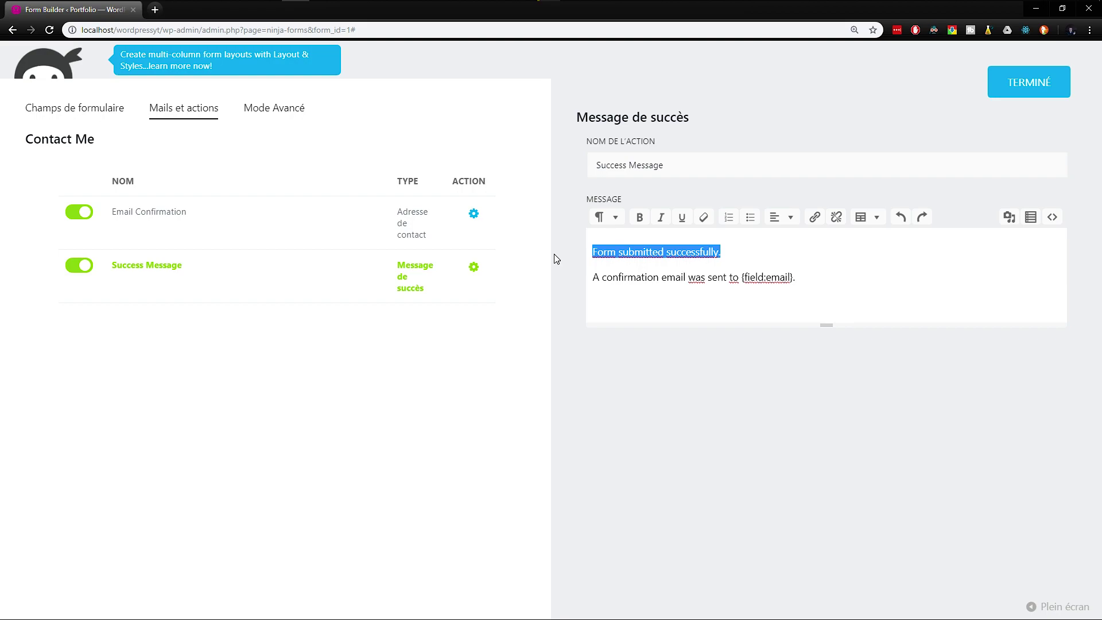
pyautogui.write('Le formulaire a été ')
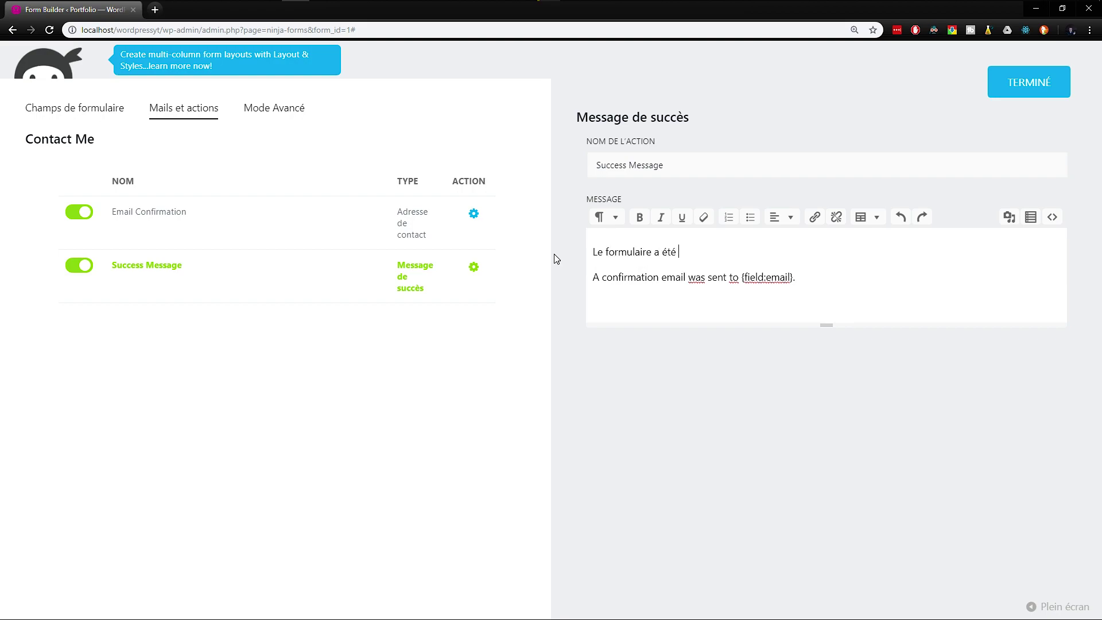
pyautogui.write('remp')
pyautogui.press('BackSpace')
pyautogui.write('mplie avec sus')
pyautogui.write('cès.')
pyautogui.moveTo(593, 278); pyautogui.dragTo(741, 274)
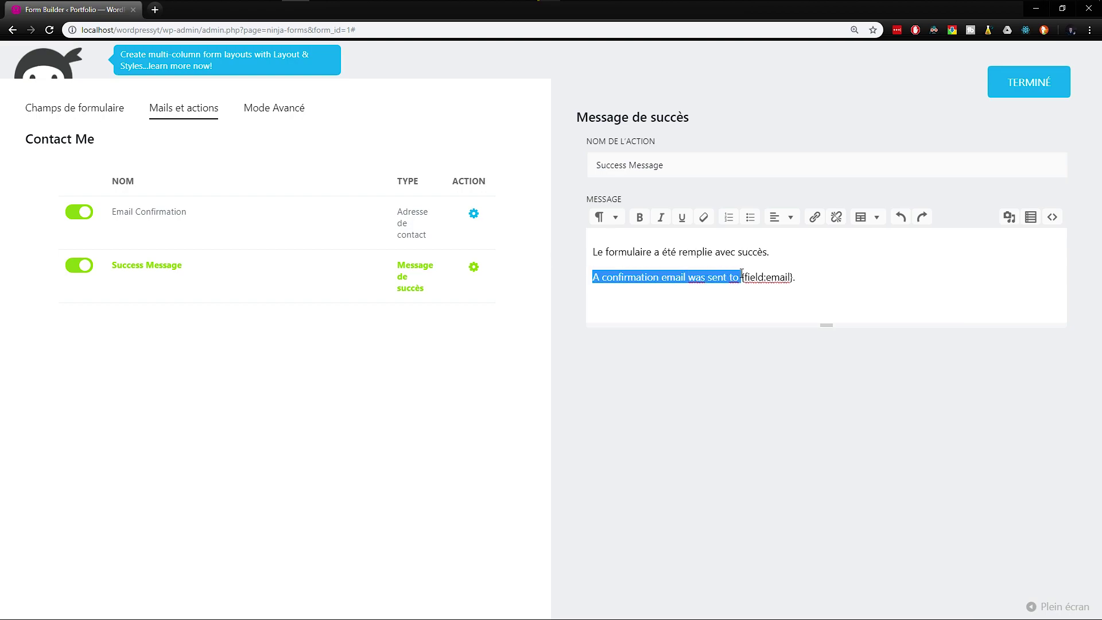
pyautogui.write('Un e-mail dré')
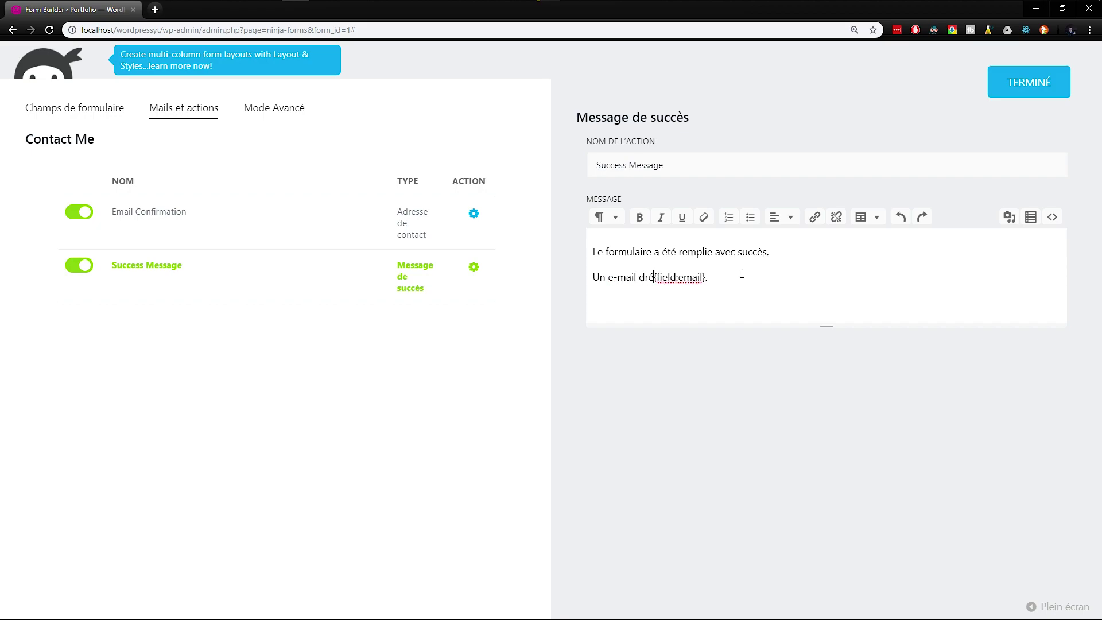
pyautogui.press('BackSpace')
pyautogui.write('récu')
pyautogui.press('BackSpace')
pyautogui.write('ap')
pyautogui.write('itulatif a été ')
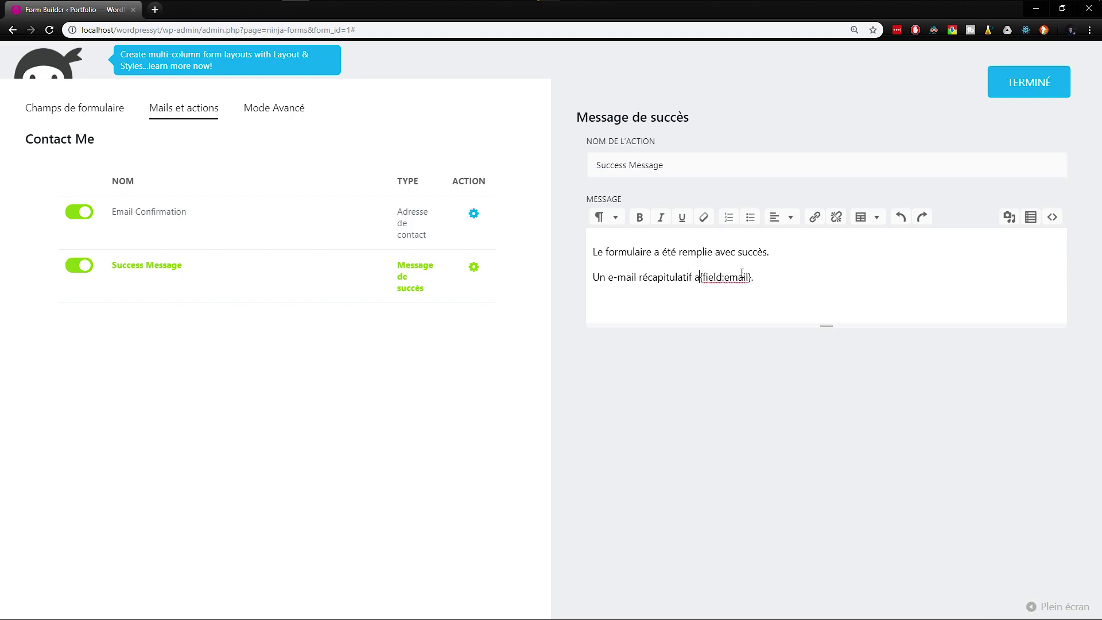
pyautogui.write("envoyé à l'adresse :")
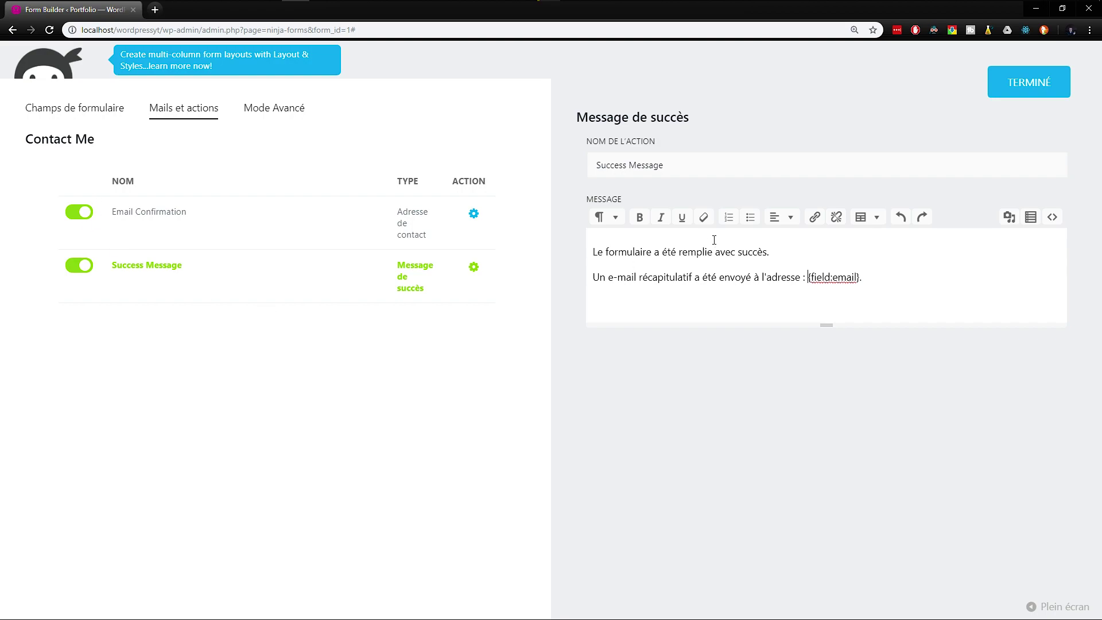
# Step: Replace the old {field:email} tag with the submitted e-mail merge tag from the field list
pyautogui.moveTo(810, 274); pyautogui.dragTo(860, 276)
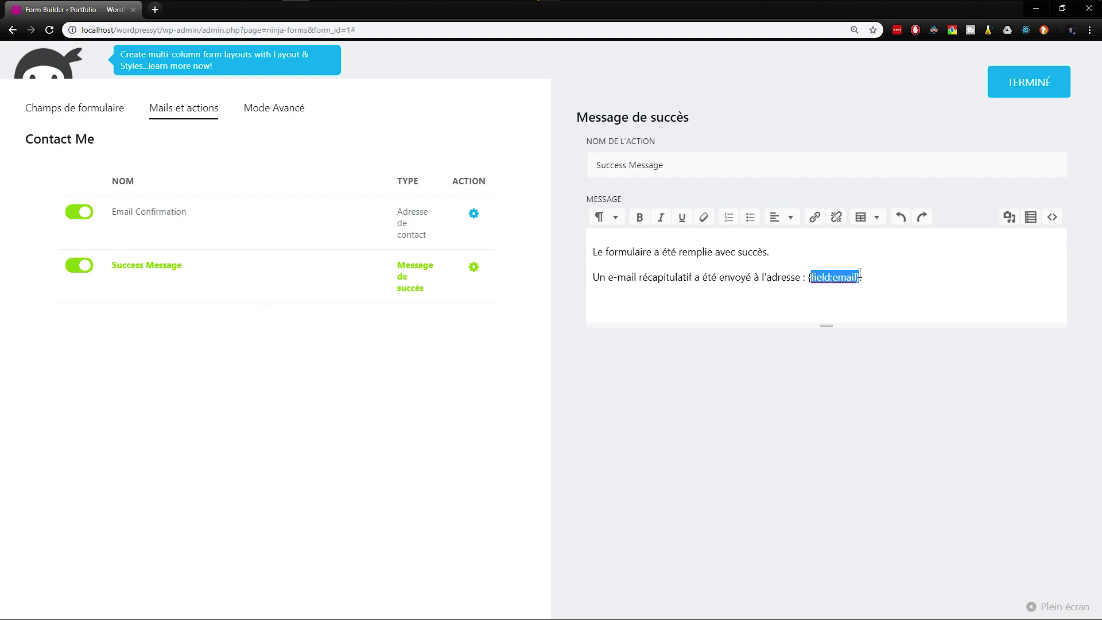
pyautogui.press('BackSpace')
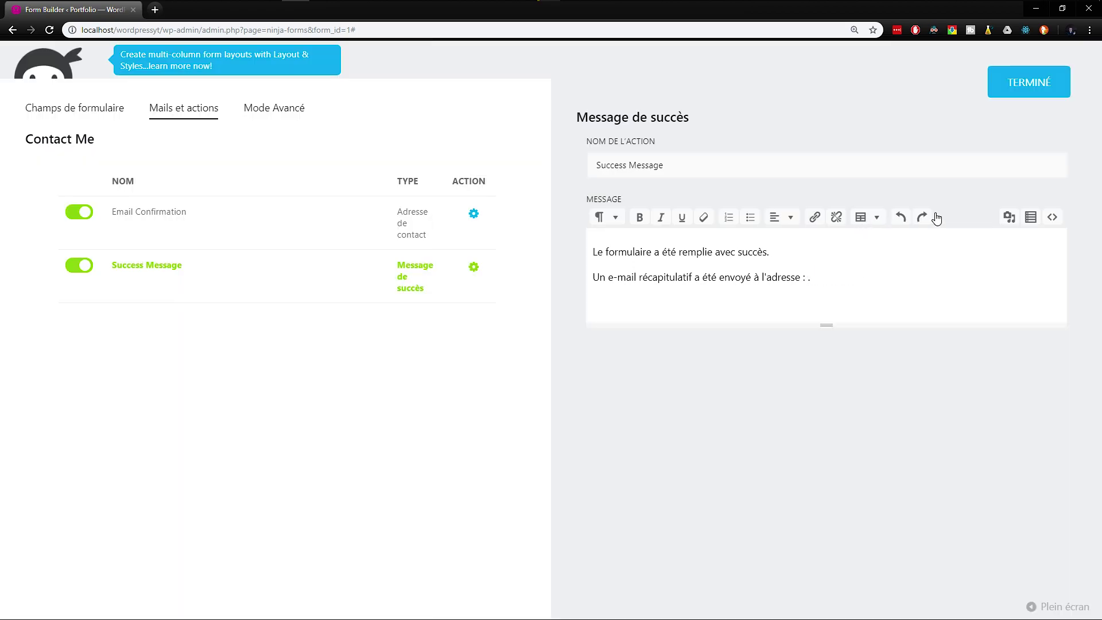
pyautogui.write('{')
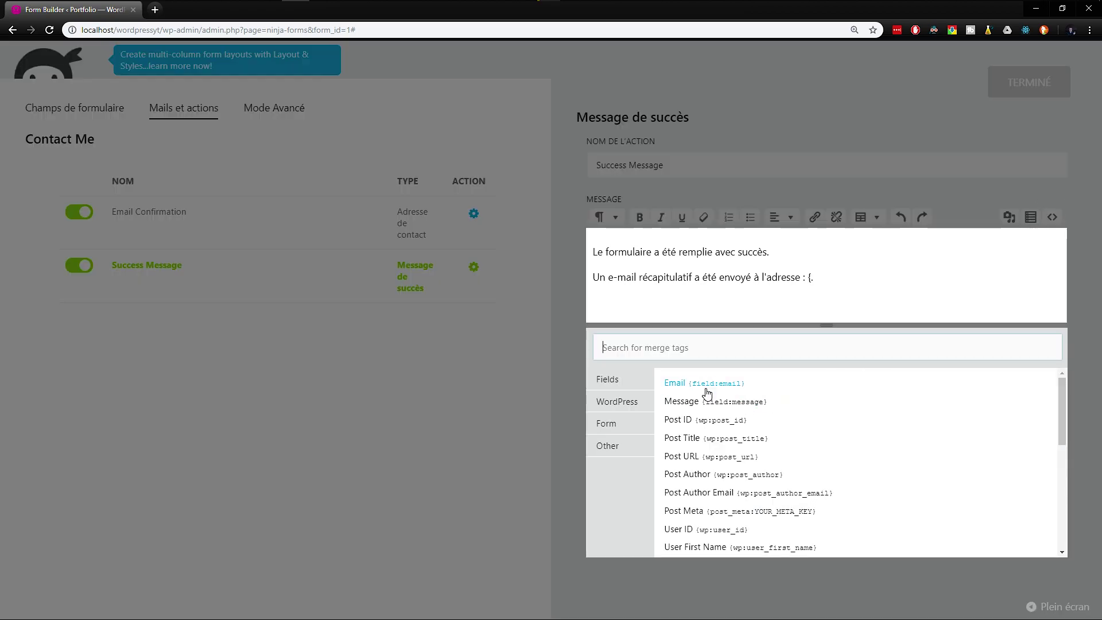
pyautogui.click(609, 380)
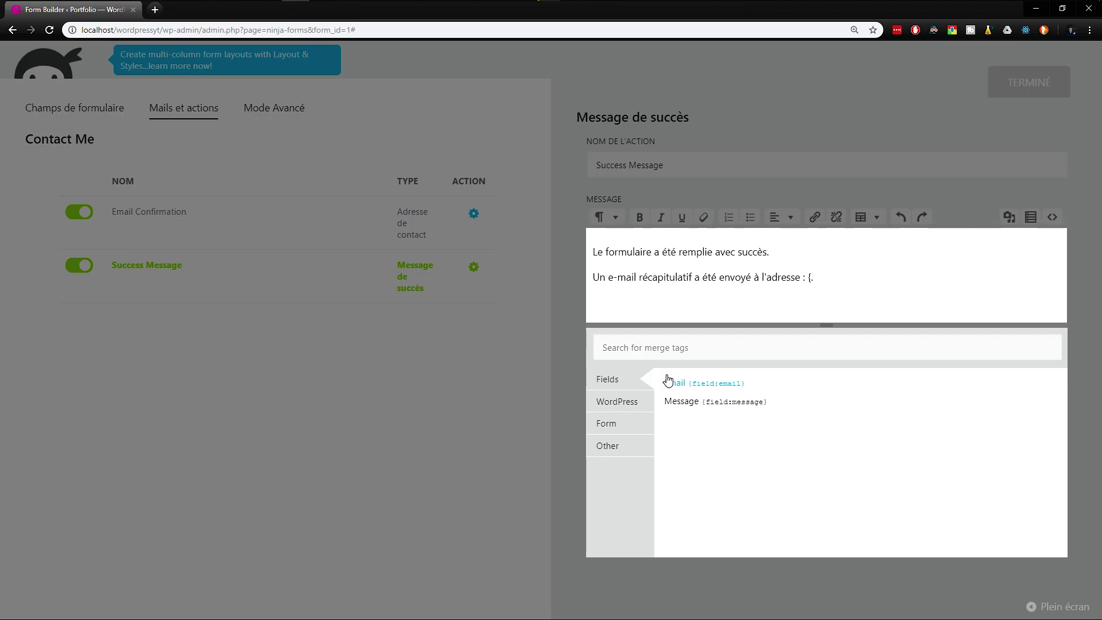
pyautogui.click(690, 384)
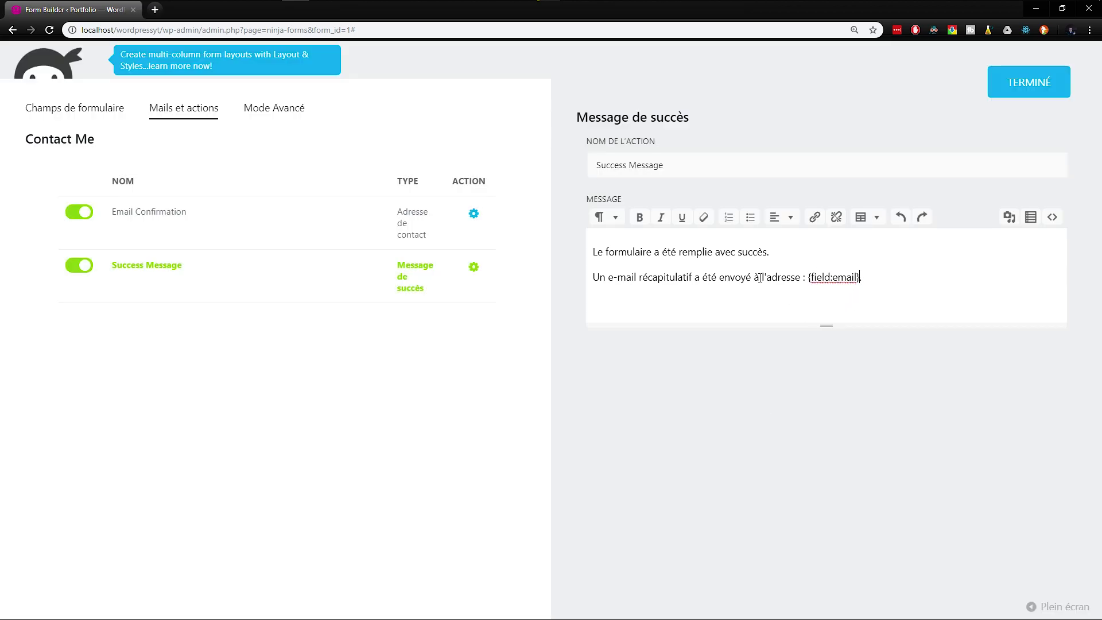
# Step: Rename the success message action 'E-mail récapitulatif' and publish the form
pyautogui.moveTo(683, 165); pyautogui.dragTo(542, 160)
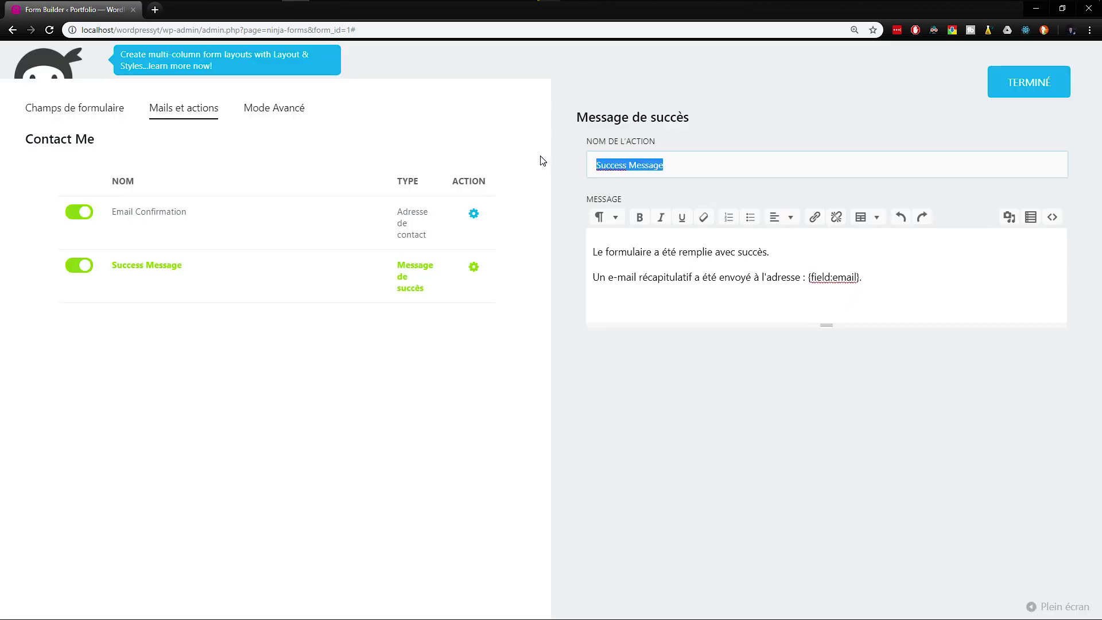
pyautogui.write('Message')
pyautogui.hotkey('ctrl', 'a')
pyautogui.write('E-m')
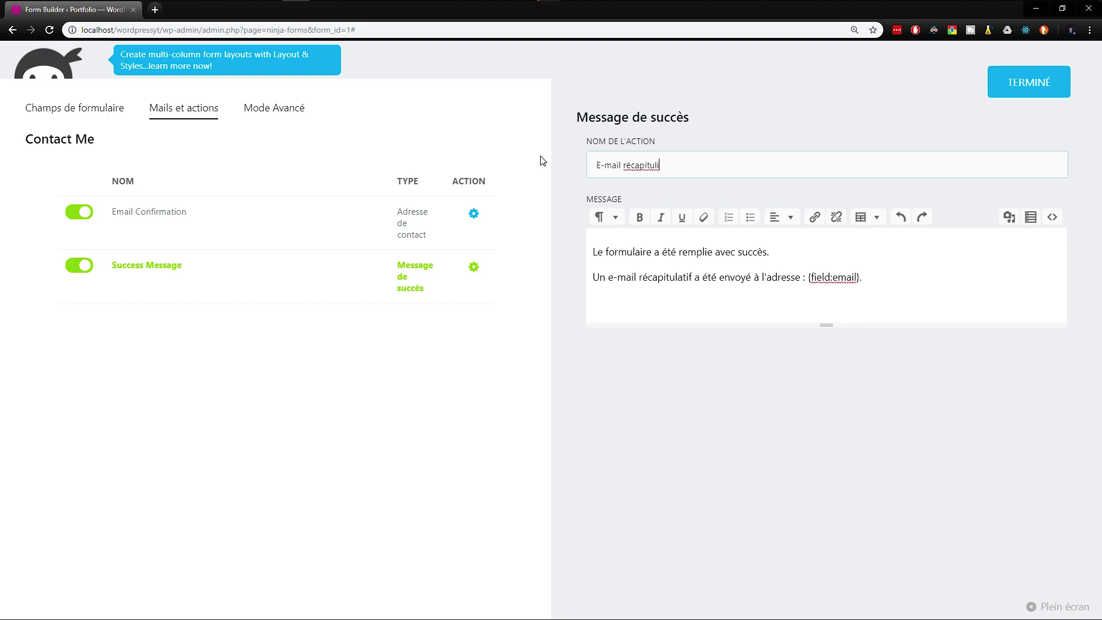
pyautogui.press('BackSpace')
pyautogui.click(1033, 81)
pyautogui.click(1045, 104)
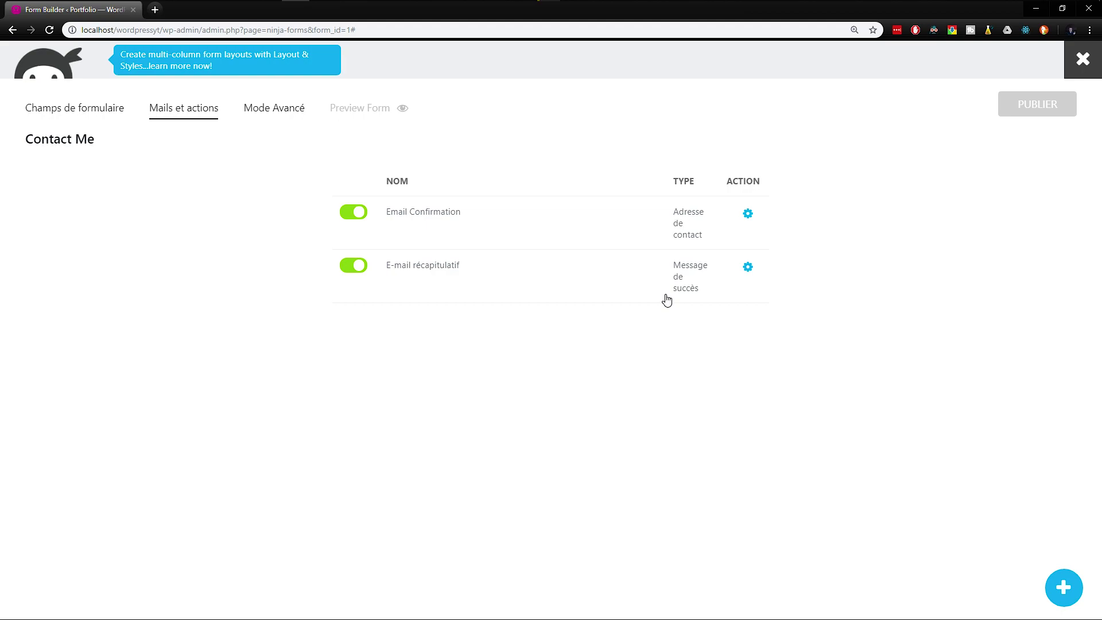
# Step: Replace the Email Confirmation body's {all_fields_table} with 'Ceci est un e-mail récapitulatif. - Votre e-mail :' and '- Votre message :'
pyautogui.click(748, 214)
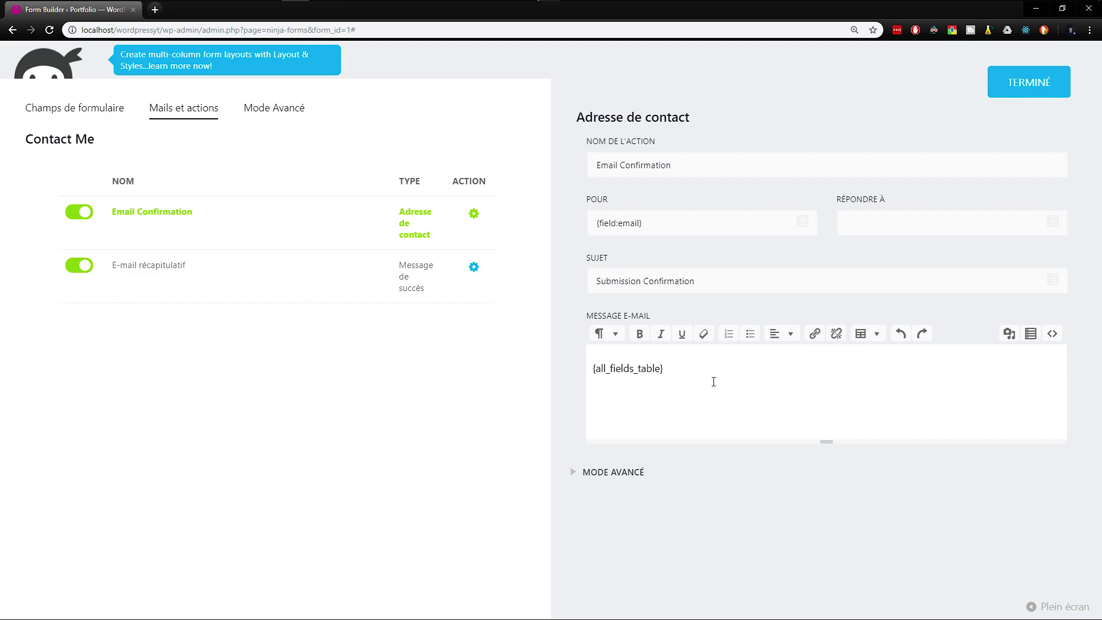
pyautogui.moveTo(713, 382); pyautogui.dragTo(553, 375)
pyautogui.write('Ceci est un e-mail récapitulatif')
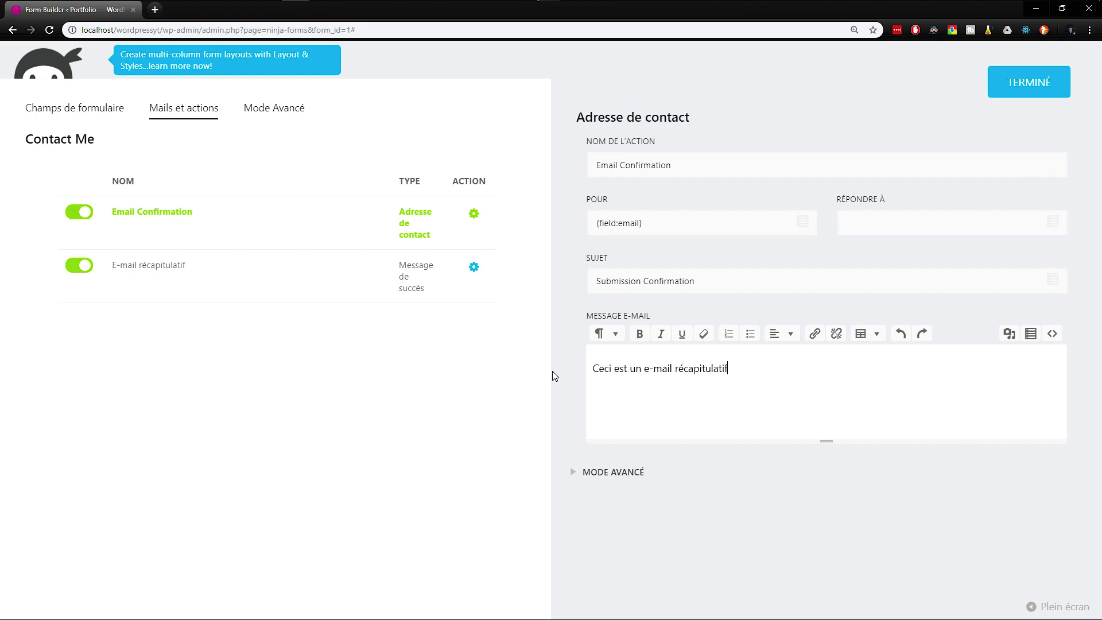
pyautogui.write('. - Votre e-mail :')
pyautogui.press('Return')
pyautogui.write('- Votre ')
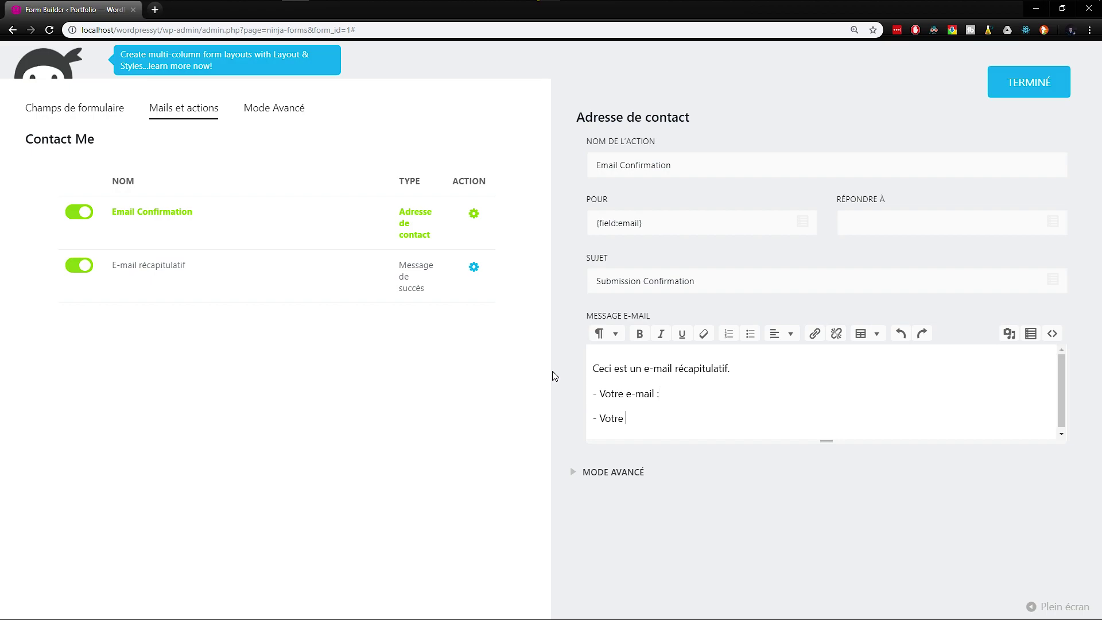
pyautogui.write('message :')
# Step: Insert the Email and Message merge tags after their recap lines and remove a stray brace
pyautogui.click(1009, 333)
pyautogui.click(665, 152)
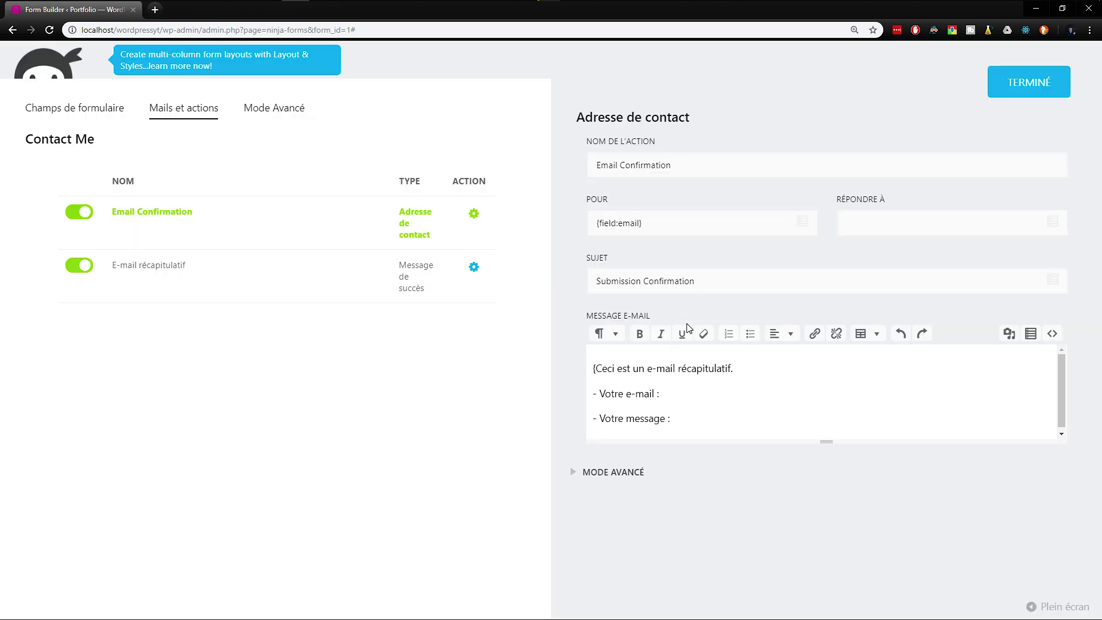
pyautogui.click(1031, 334)
pyautogui.click(721, 153)
pyautogui.click(1031, 333)
pyautogui.click(724, 170)
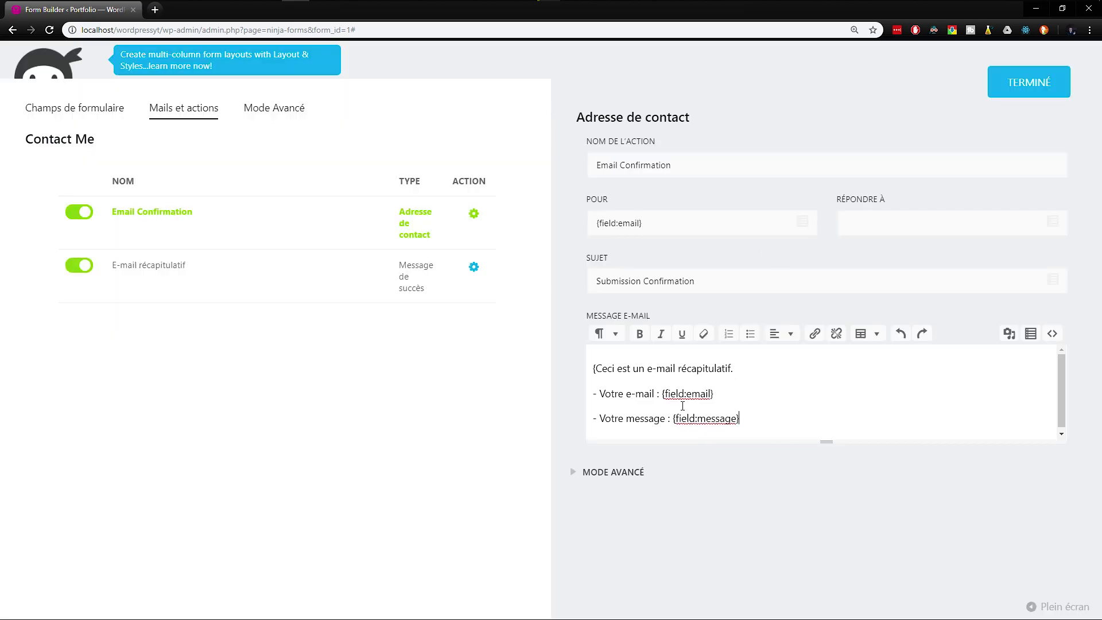
pyautogui.press('BackSpace')
# Step: Expand the MODE AVANCÉ e-mail options
pyautogui.moveTo(729, 395); pyautogui.dragTo(675, 394)
pyautogui.moveTo(747, 418); pyautogui.dragTo(698, 416)
pyautogui.scroll(-2, 782, 411)
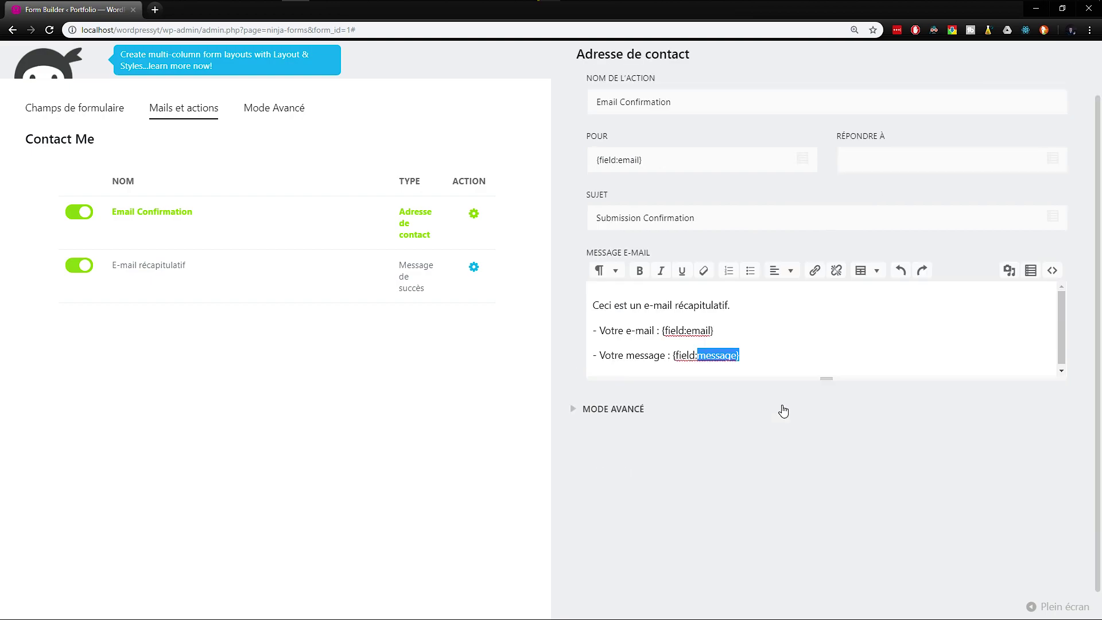
pyautogui.click(617, 415)
pyautogui.scroll(1, 580, 388)
pyautogui.moveTo(660, 218); pyautogui.dragTo(589, 218)
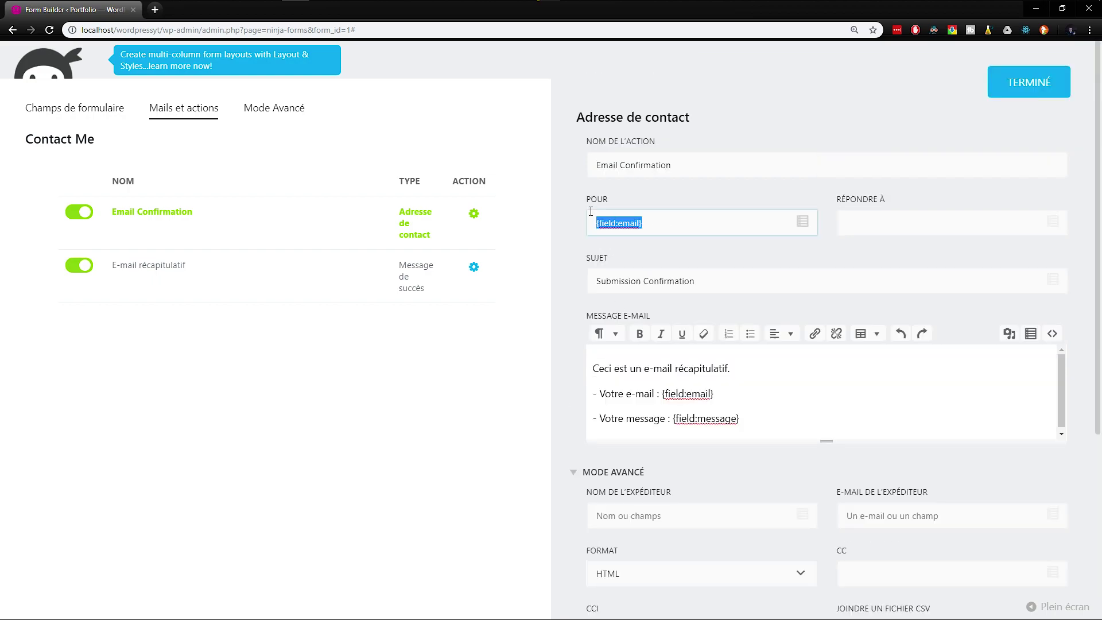
# Step: Set the e-mail subject to 'Confirmation d'envoie de votre message'
pyautogui.moveTo(697, 281); pyautogui.dragTo(577, 277)
pyautogui.write('Confirma')
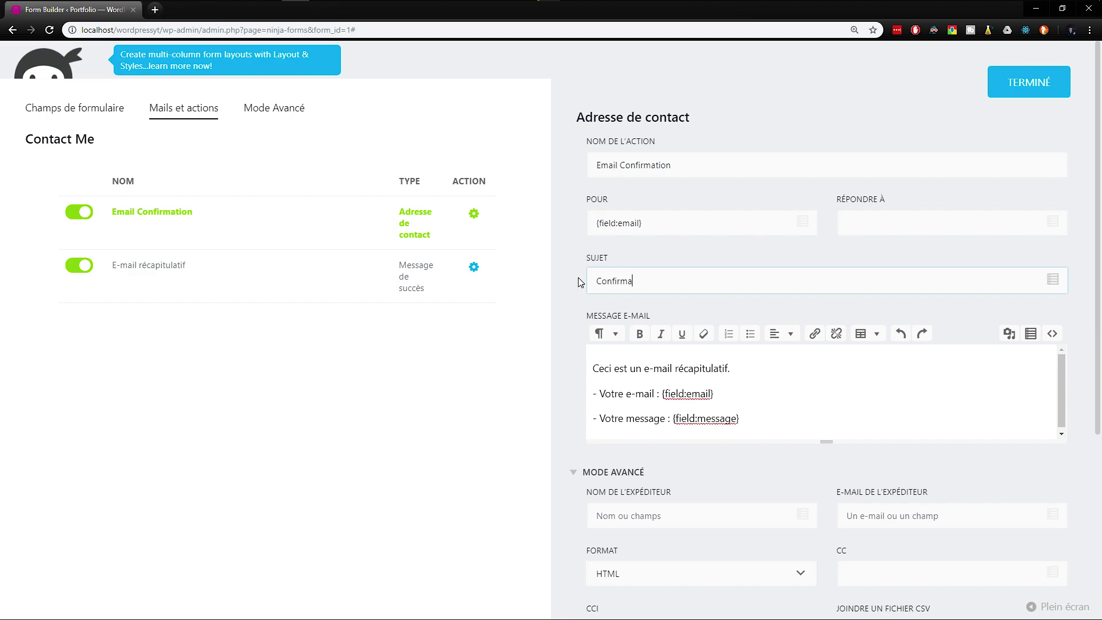
pyautogui.write('tion de votre messag')
pyautogui.press('BackSpace')
pyautogui.press('BackSpace')
pyautogui.press('BackSpace')
pyautogui.press('BackSpace')
pyautogui.press('BackSpace')
pyautogui.press('BackSpace')
pyautogui.press('BackSpace')
pyautogui.press('BackSpace')
pyautogui.press('BackSpace')
pyautogui.press('BackSpace')
pyautogui.press('BackSpace')
pyautogui.press('BackSpace')
pyautogui.press('BackSpace')
pyautogui.write("'envoie de votre message")
# Step: Check the {field:email} recipient and move to the CC address field
pyautogui.tripleClick(617, 223)
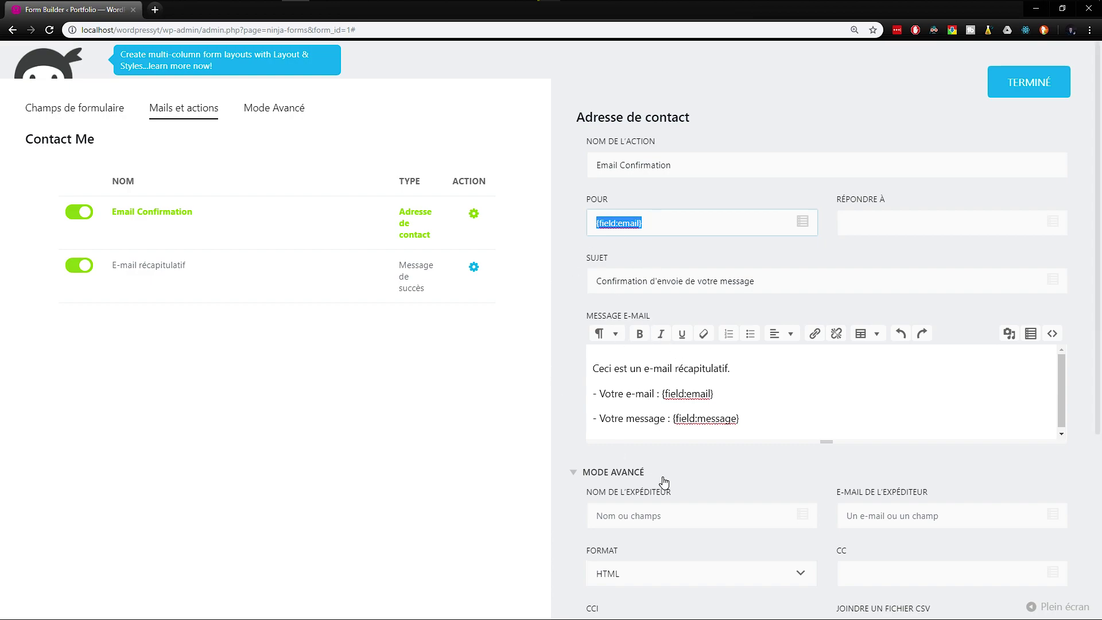
pyautogui.scroll(-3, 663, 482)
pyautogui.click(885, 324)
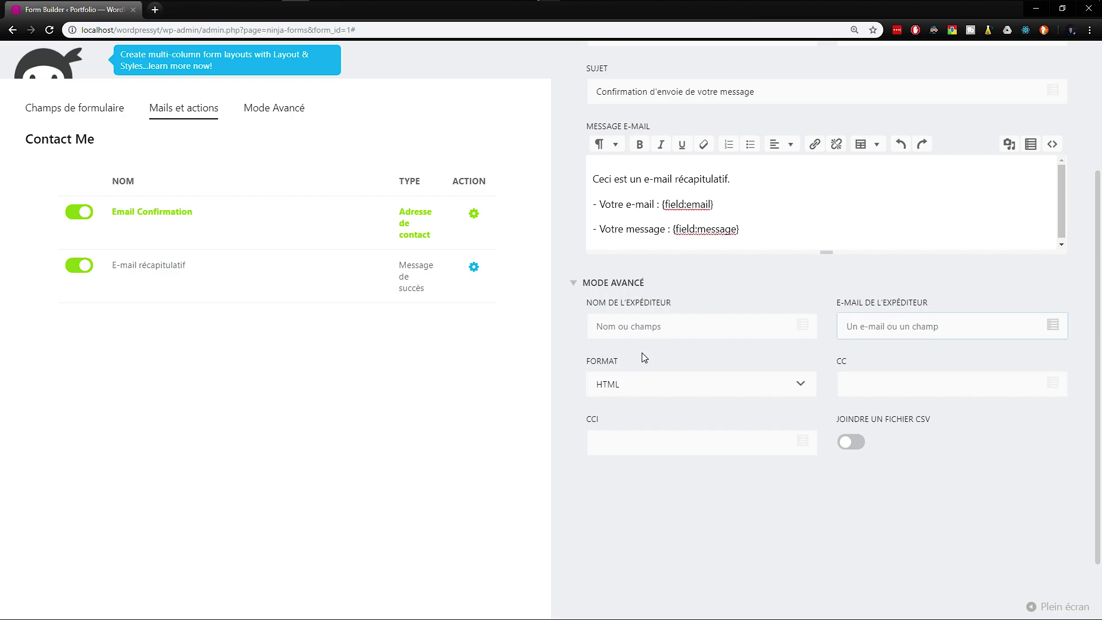
pyautogui.click(897, 390)
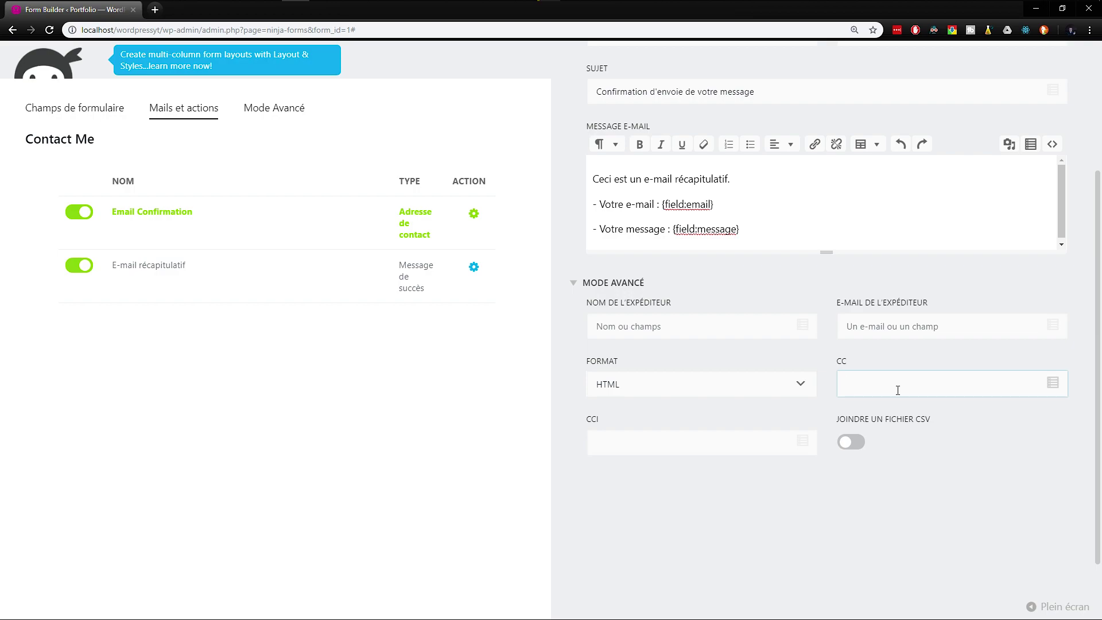
# Step: Enter a CC e-mail address and a provisional sender e-mail address
pyautogui.click(907, 322)
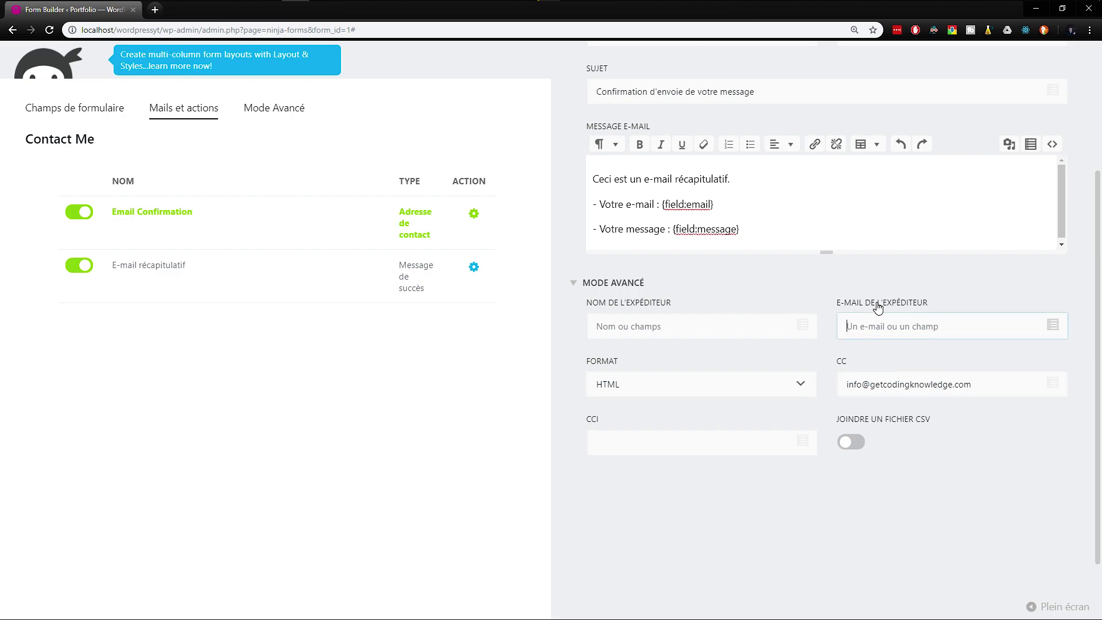
pyautogui.scroll(1, 898, 307)
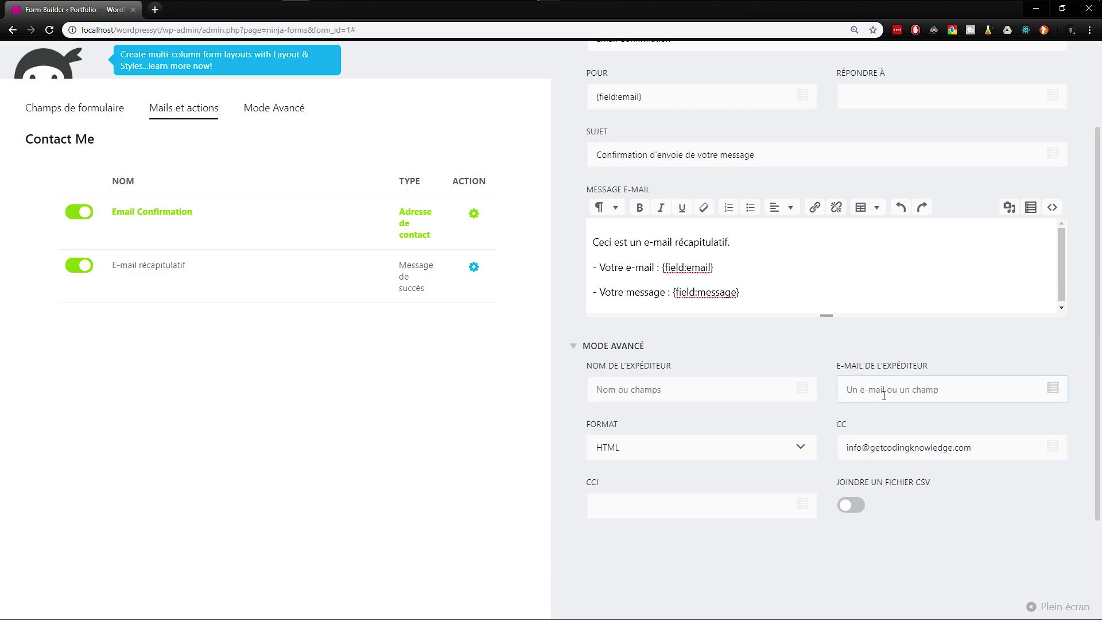
# Step: Replace the provisional sender address with the real sender e-mail address
pyautogui.moveTo(895, 389); pyautogui.dragTo(842, 379)
pyautogui.scroll(2, 803, 321)
pyautogui.moveTo(644, 160); pyautogui.dragTo(597, 156)
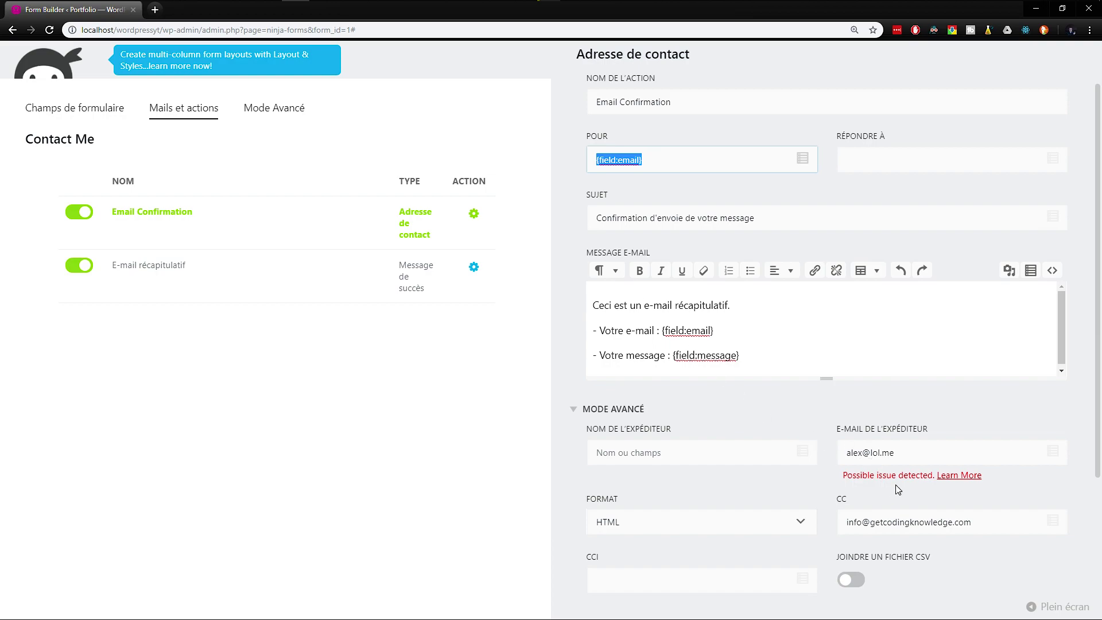
pyautogui.moveTo(894, 452); pyautogui.dragTo(831, 463)
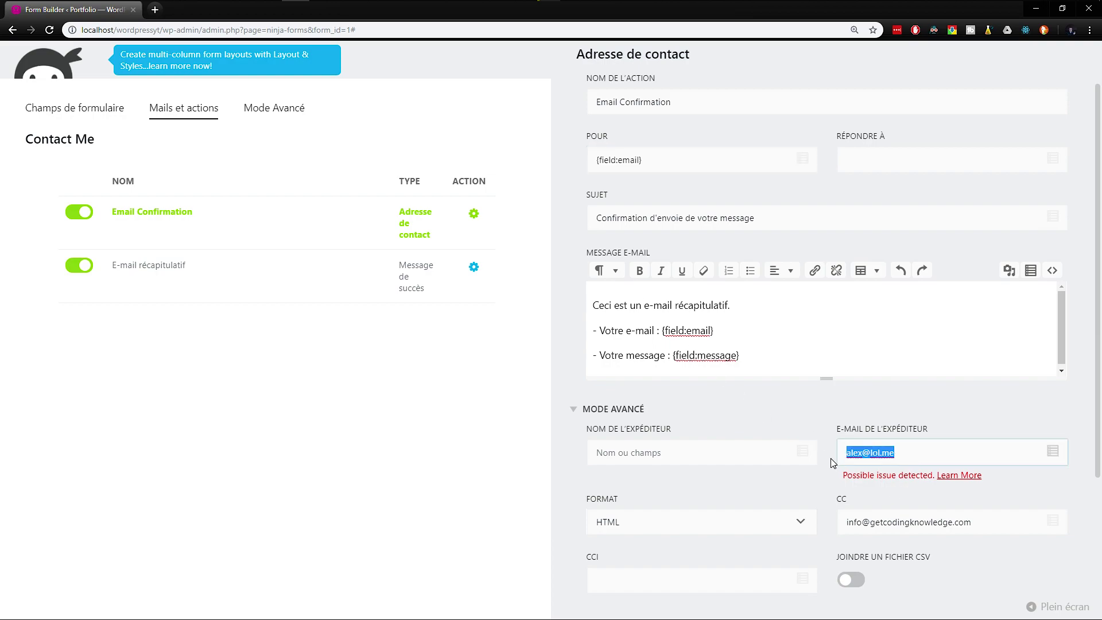
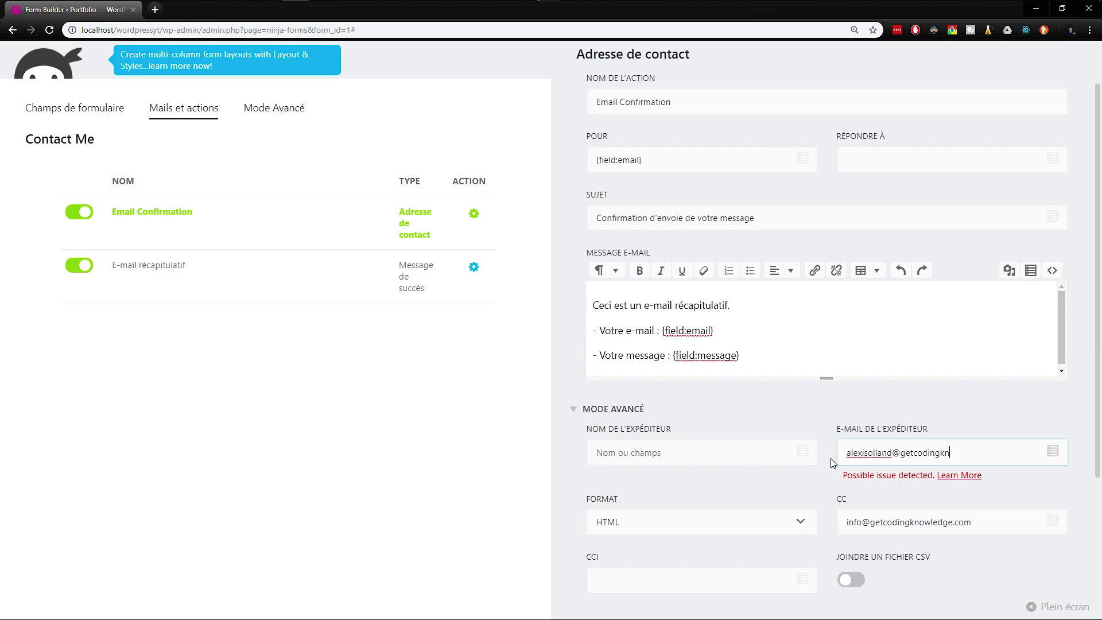
# Step: Re-expand the advanced options and review the recipient, sender, CC and blind-copy fields
pyautogui.click(820, 423)
pyautogui.click(620, 412)
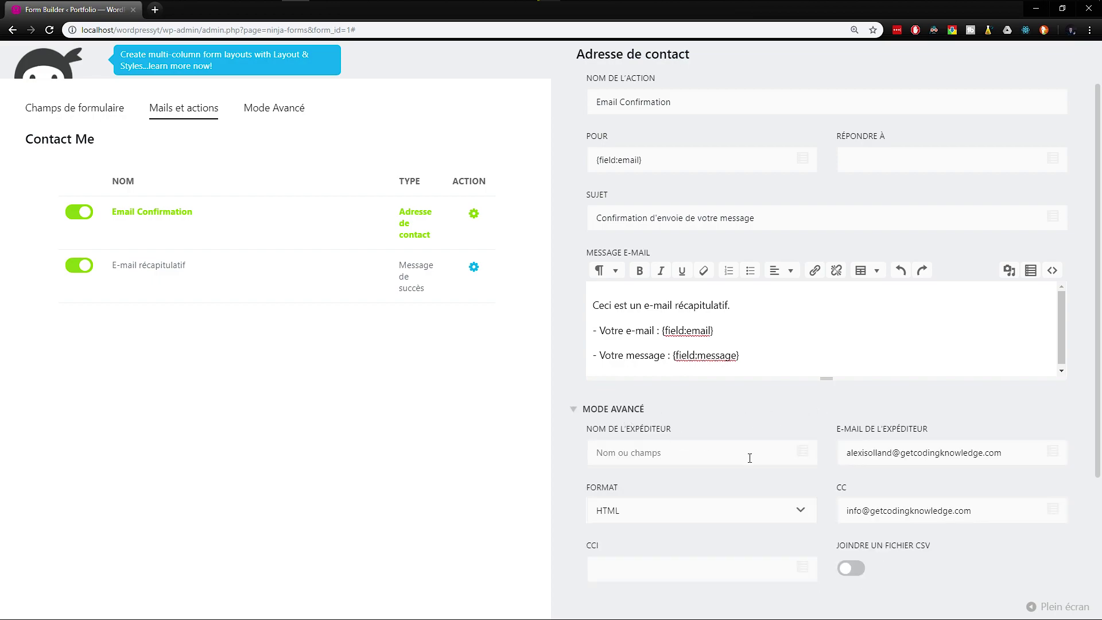
pyautogui.scroll(-1, 909, 510)
pyautogui.click(905, 450)
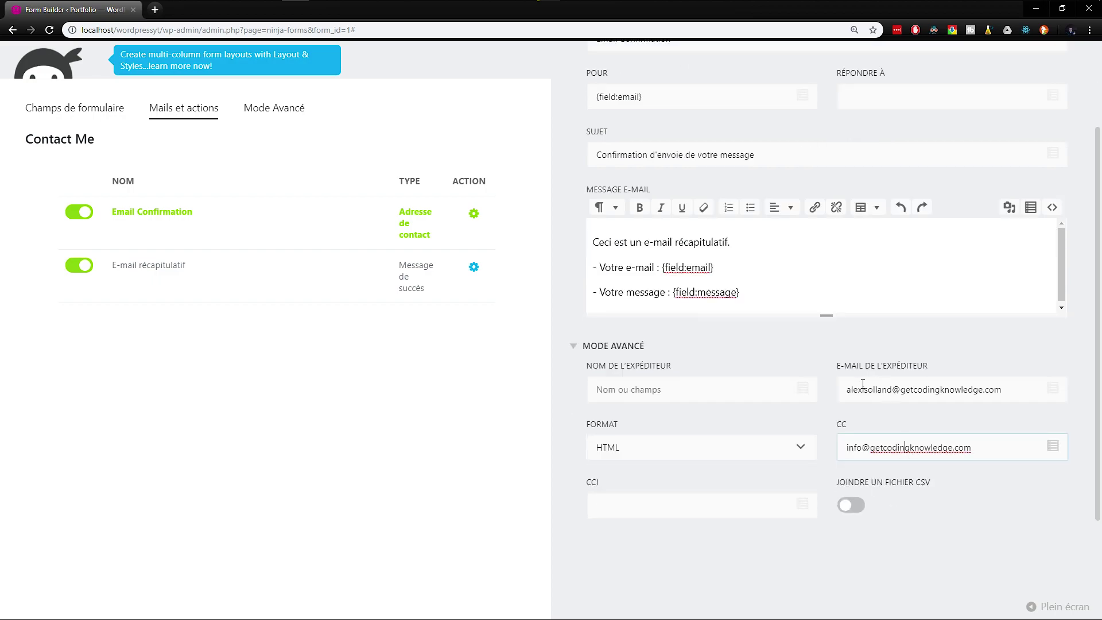
pyautogui.moveTo(849, 390)
pyautogui.mouseDown()
pyautogui.moveTo(1025, 385)
pyautogui.moveTo(838, 391)
pyautogui.mouseUp()
pyautogui.scroll(1, 629, 217)
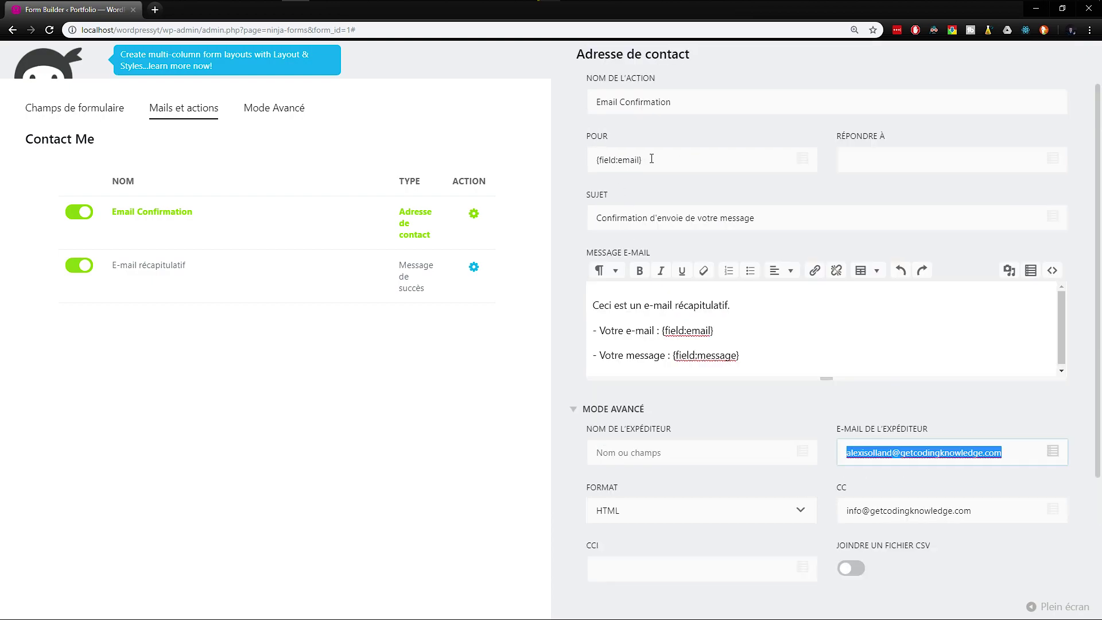
pyautogui.moveTo(652, 158); pyautogui.dragTo(568, 167)
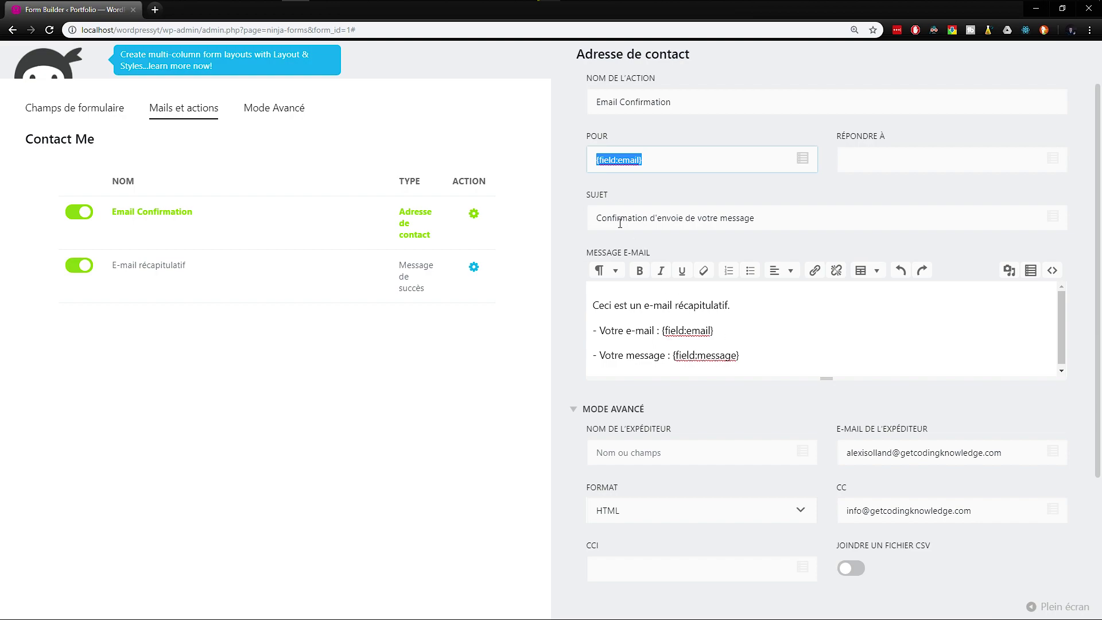
pyautogui.scroll(-2, 752, 322)
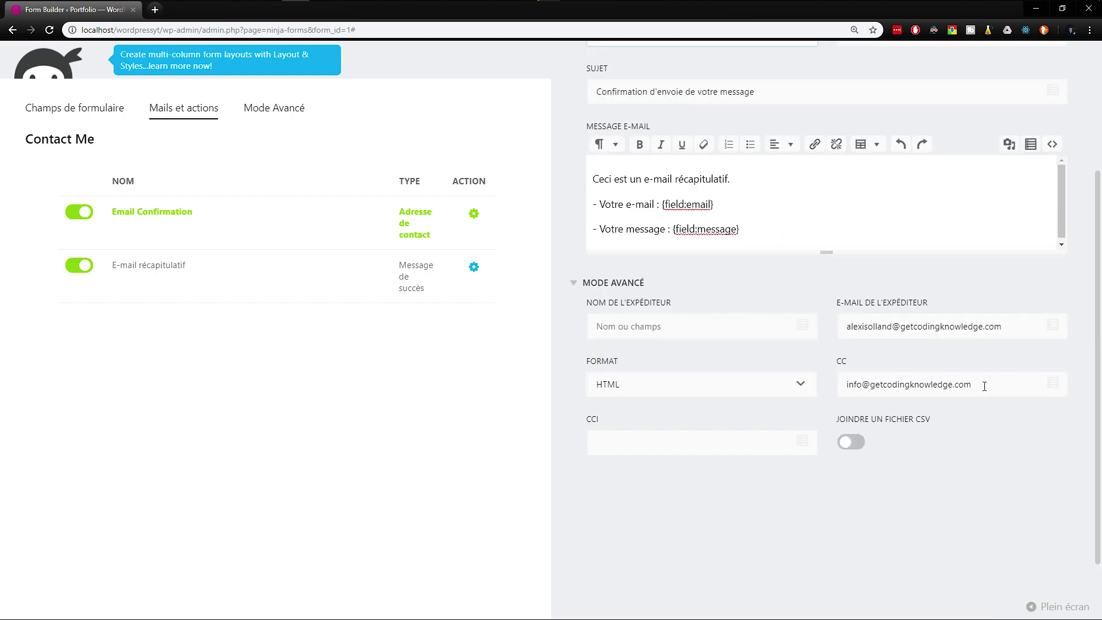
pyautogui.moveTo(984, 386); pyautogui.dragTo(833, 392)
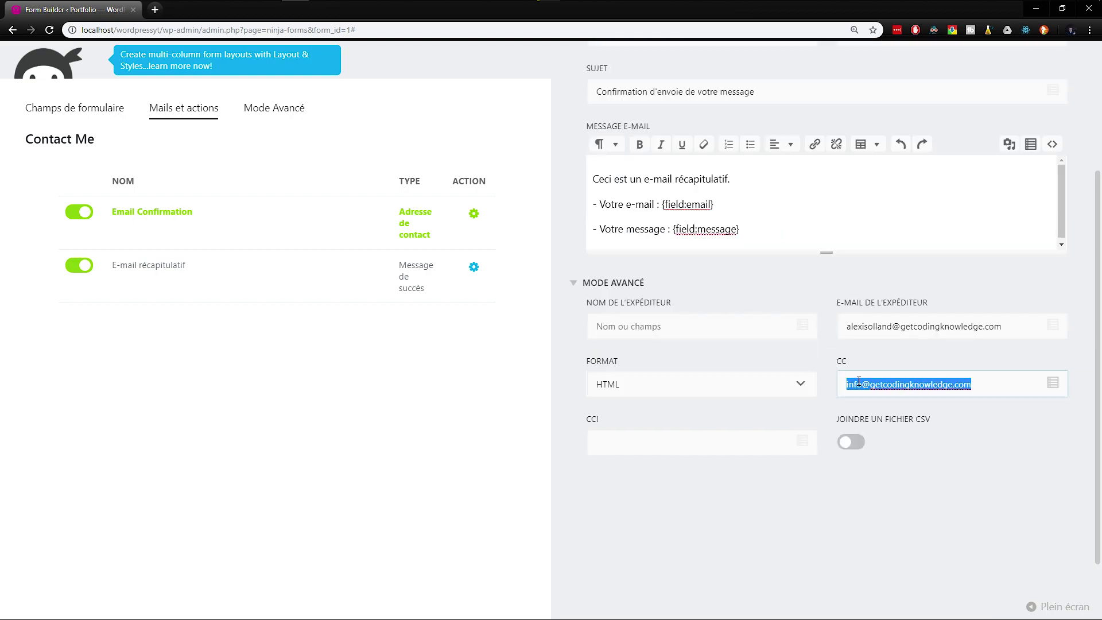
pyautogui.moveTo(976, 384); pyautogui.dragTo(833, 384)
pyautogui.click(697, 445)
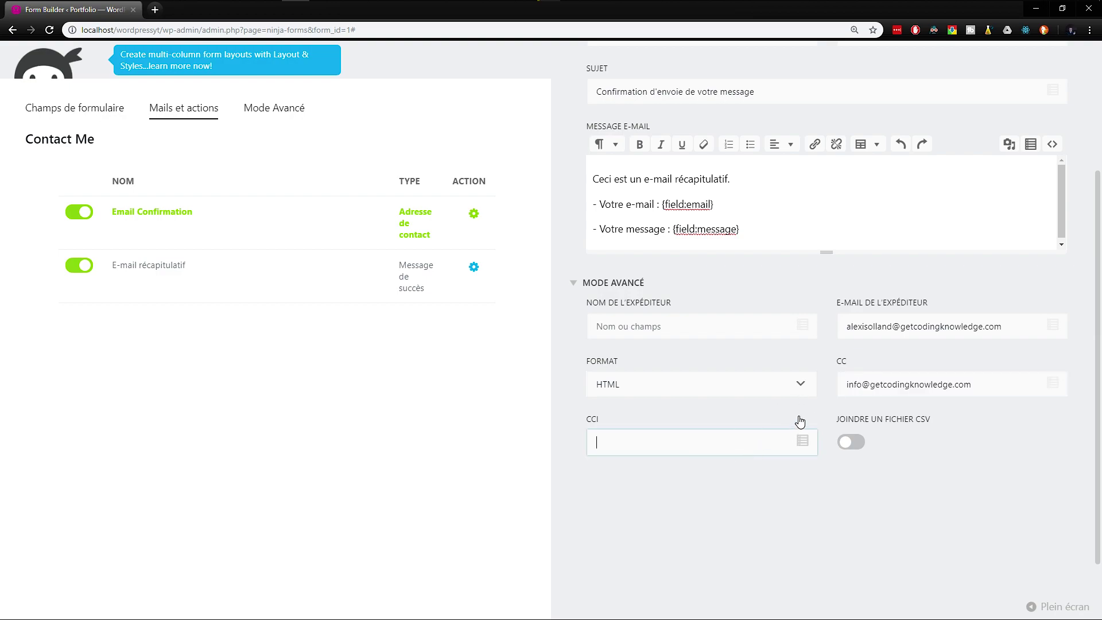
# Step: Keep HTML as the e-mail format, close the action and publish the form
pyautogui.click(666, 384)
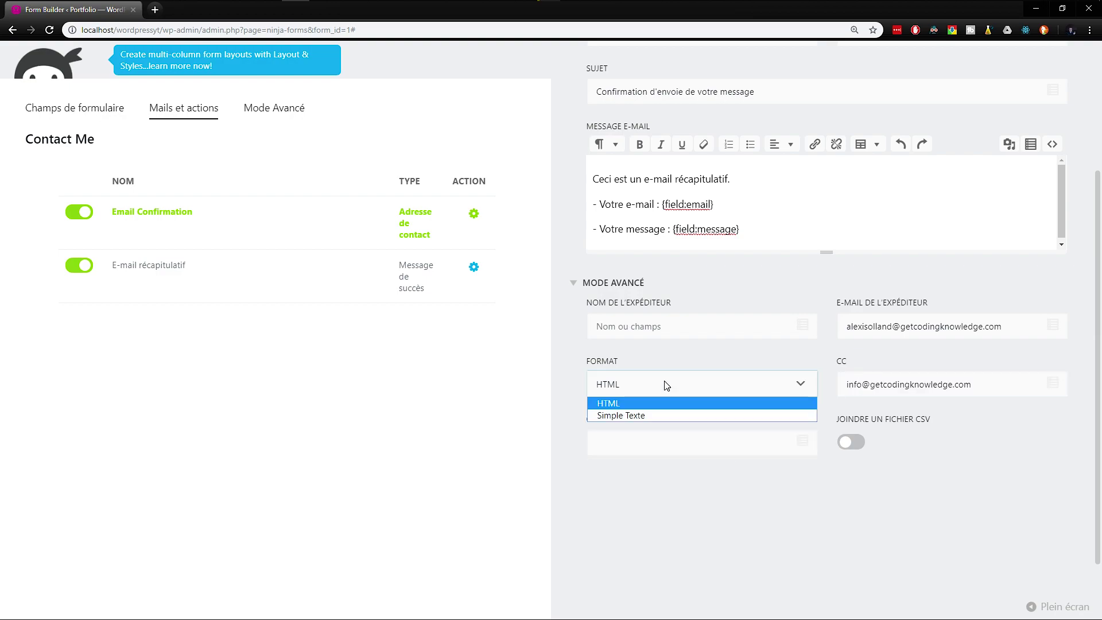
pyautogui.click(666, 384)
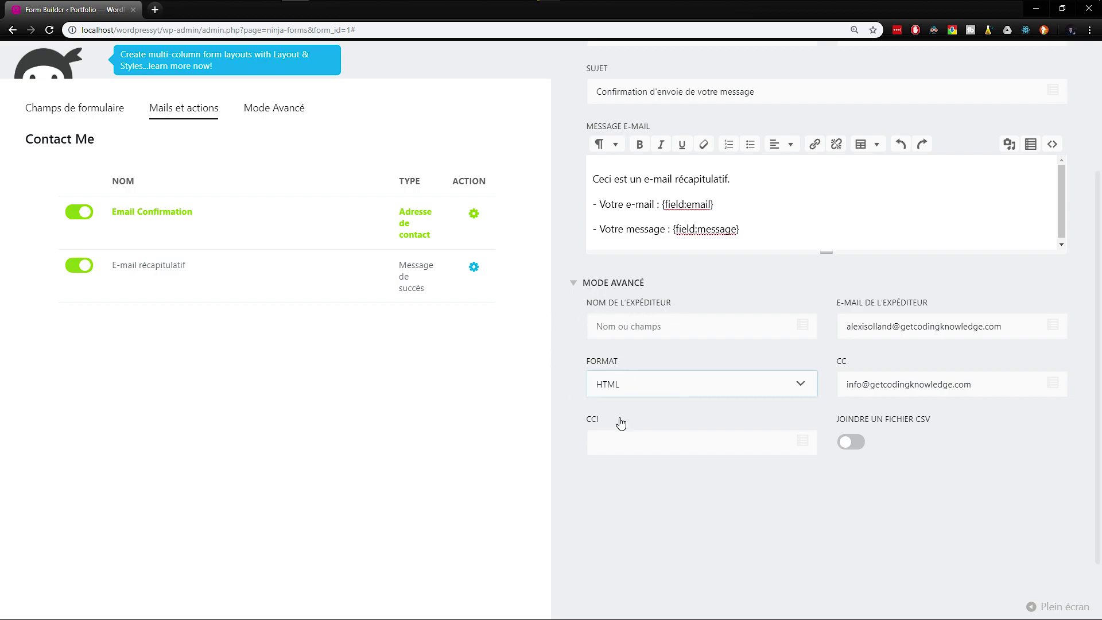
pyautogui.scroll(4, 610, 415)
pyautogui.click(1048, 86)
pyautogui.click(1040, 106)
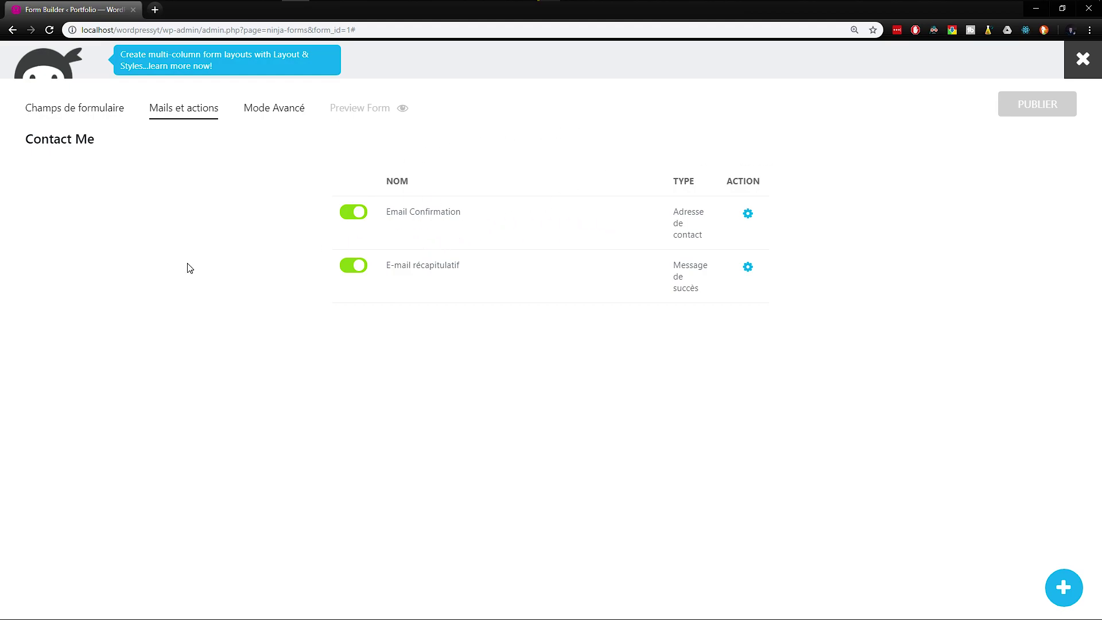
# Step: Delete the Email field, add an Adresse de contact field and drag it above Message
pyautogui.click(83, 115)
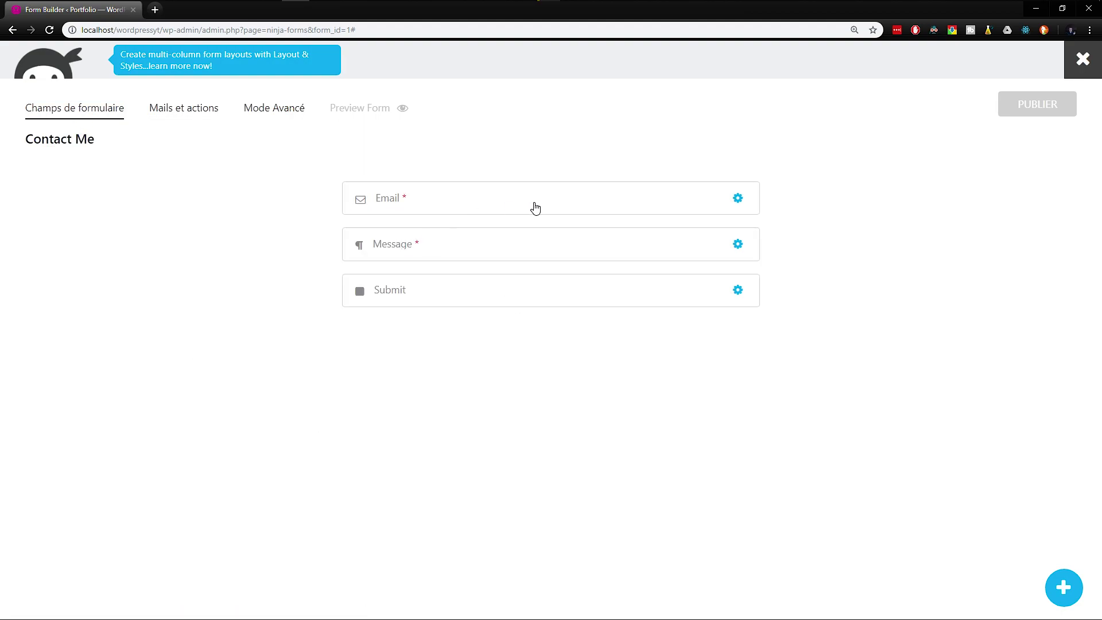
pyautogui.click(686, 203)
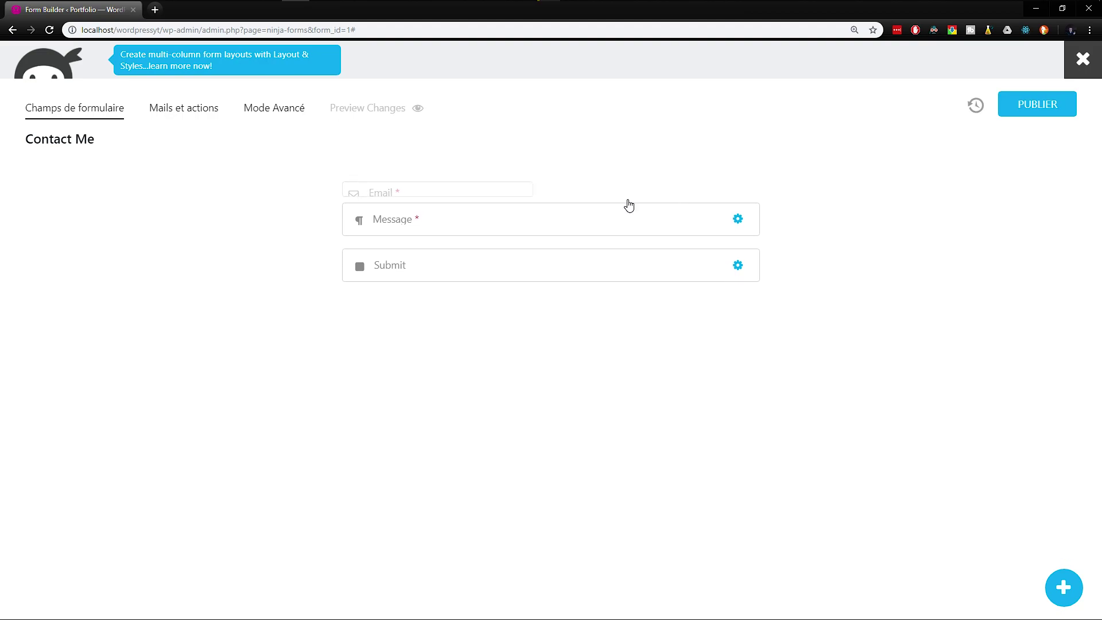
pyautogui.click(1063, 587)
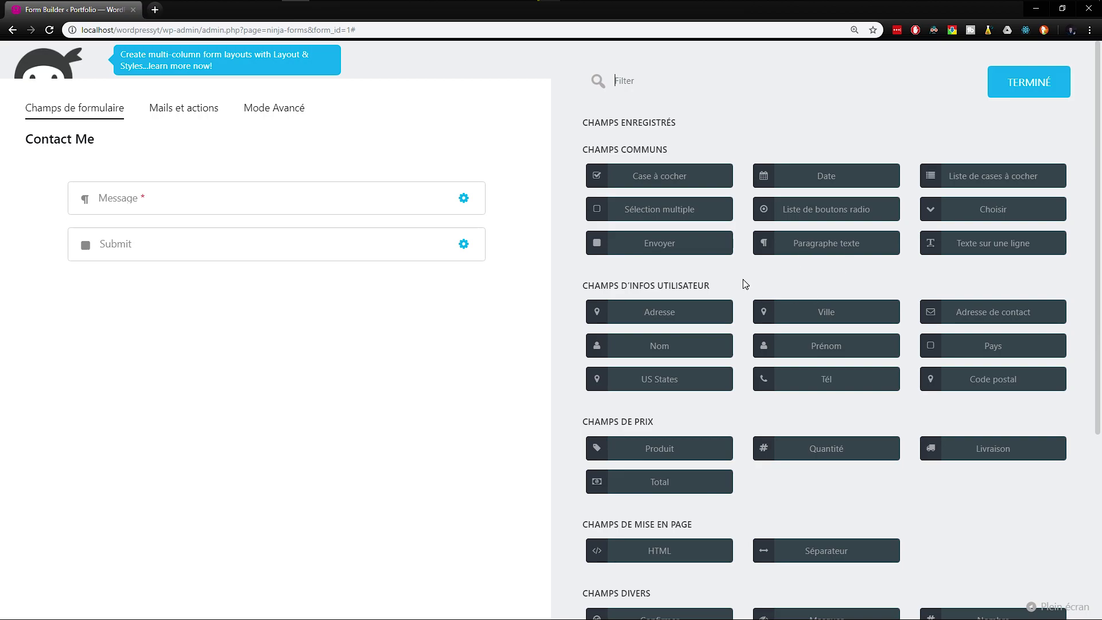
pyautogui.scroll(-3, 740, 201)
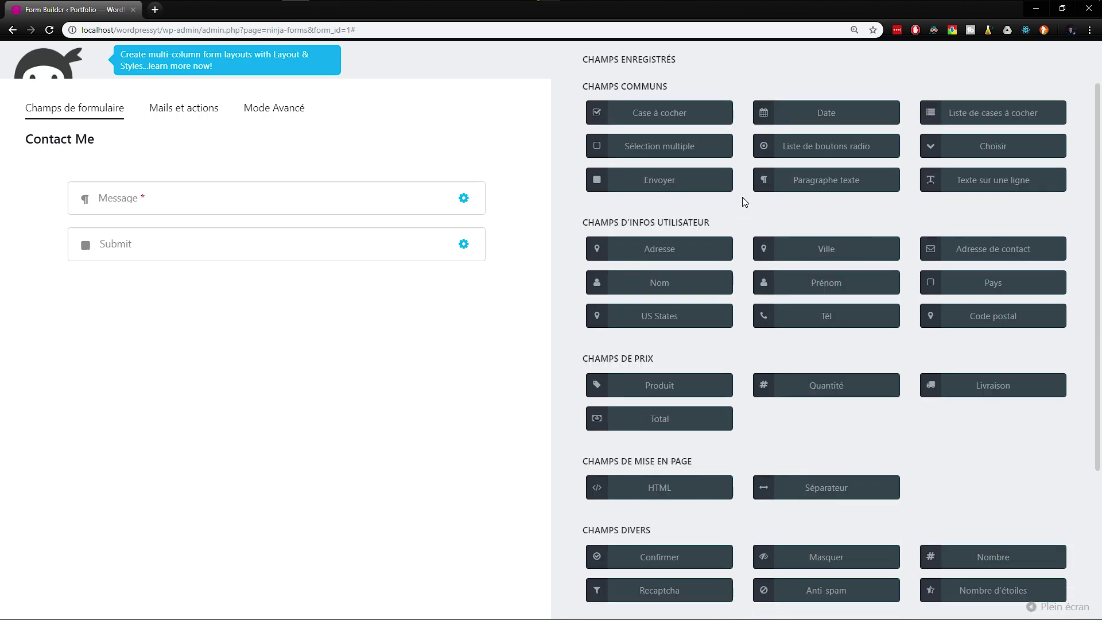
pyautogui.scroll(3, 731, 258)
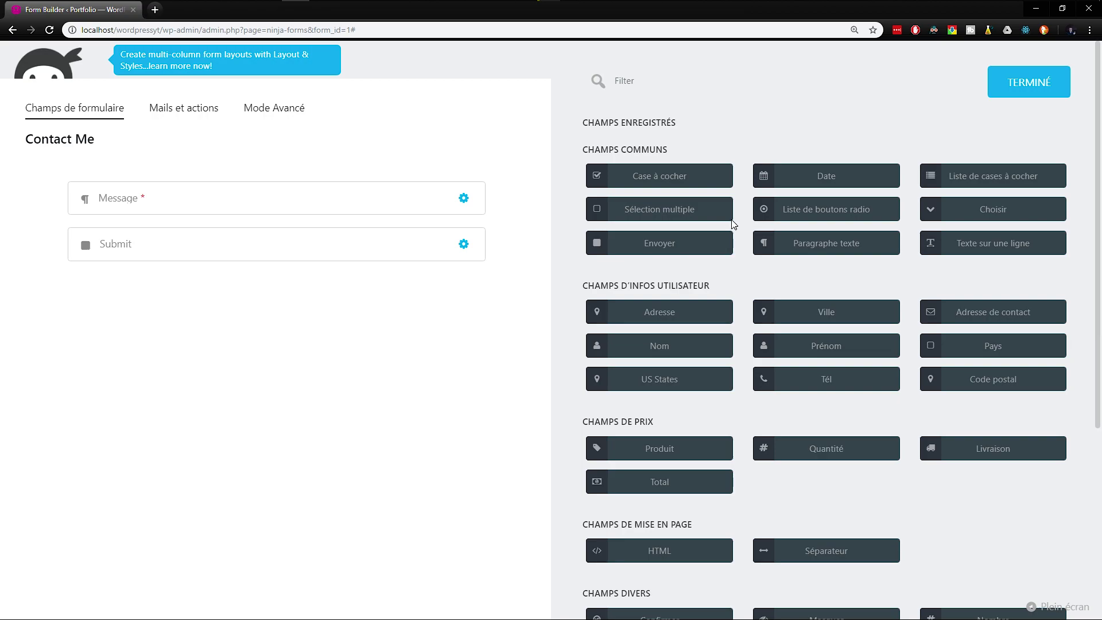
pyautogui.scroll(-4, 842, 402)
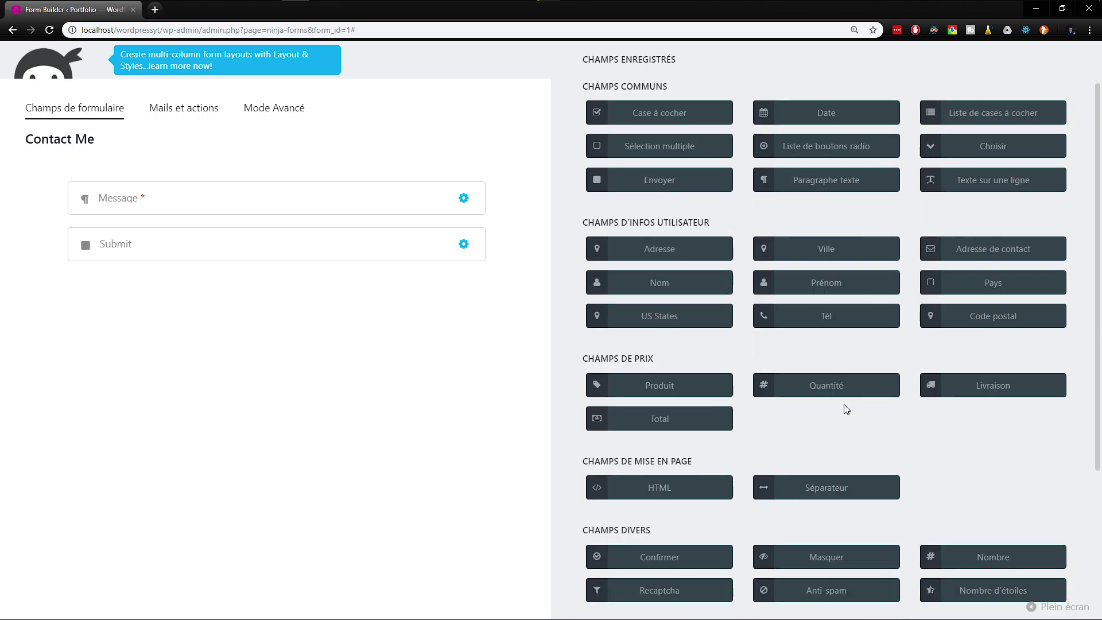
pyautogui.scroll(4, 843, 408)
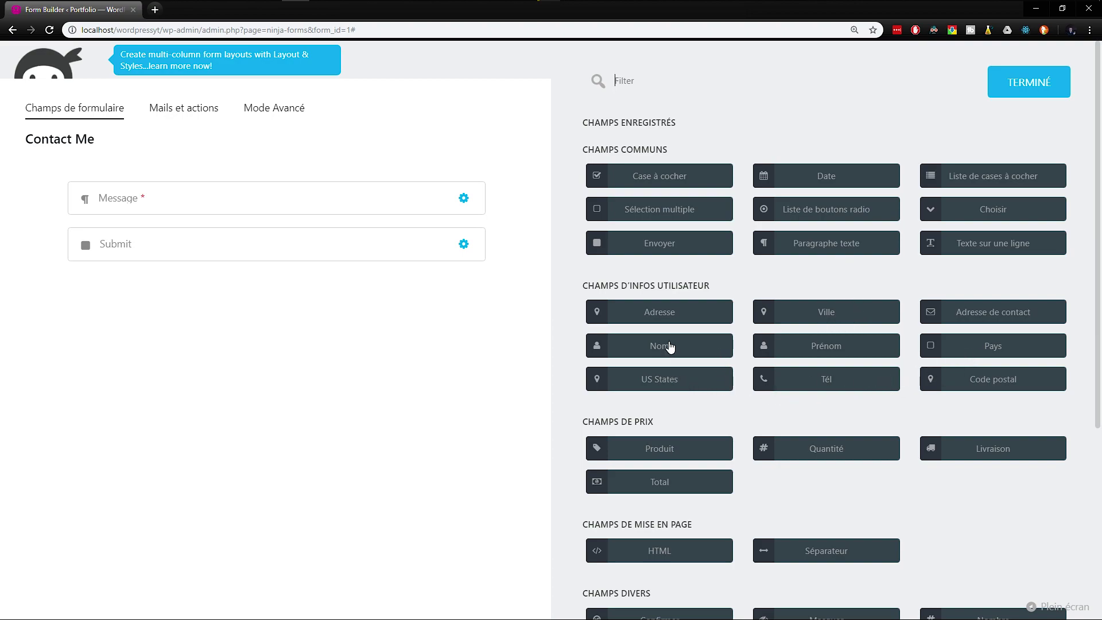
pyautogui.click(962, 314)
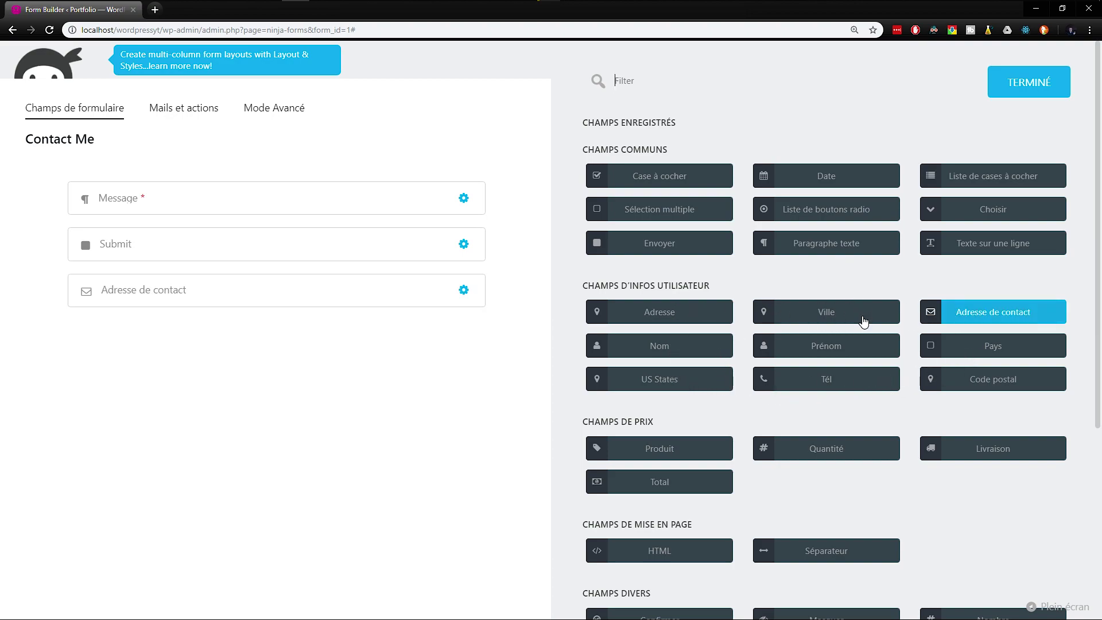
pyautogui.moveTo(115, 289); pyautogui.dragTo(110, 197)
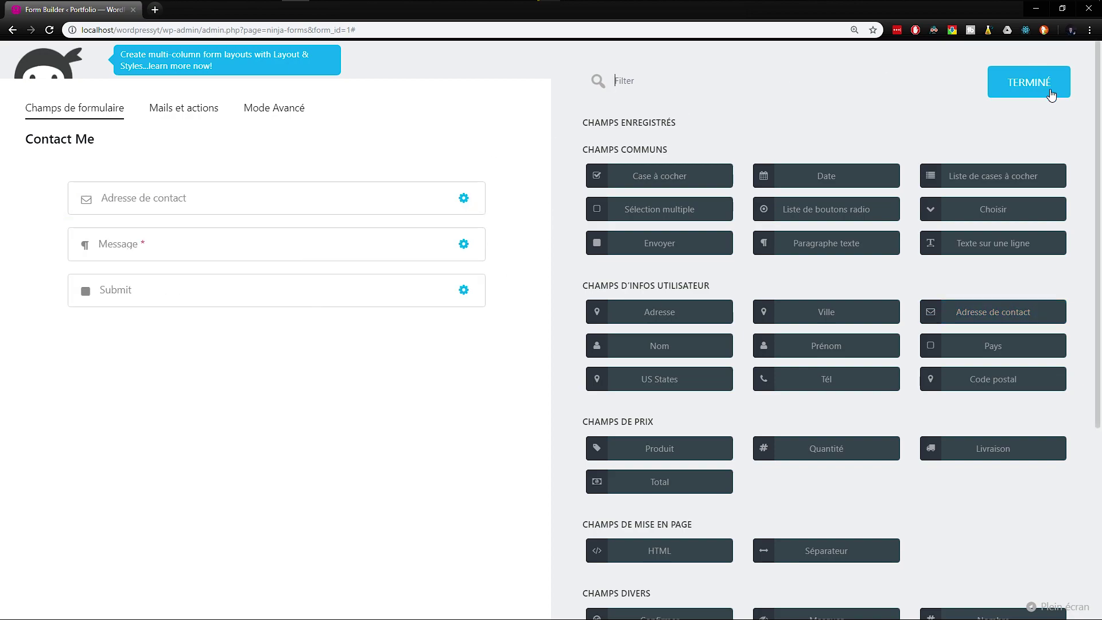
pyautogui.click(1050, 87)
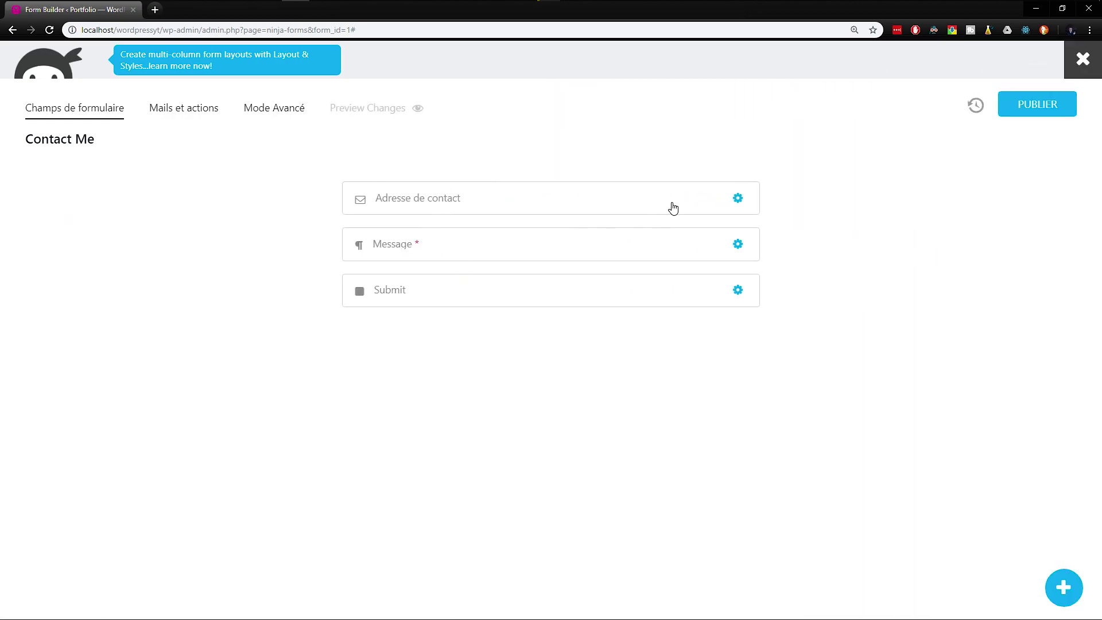
# Step: Switch on Champs requis for Adresse de contact, review Restrictions and Afficher, then publish
pyautogui.click(740, 199)
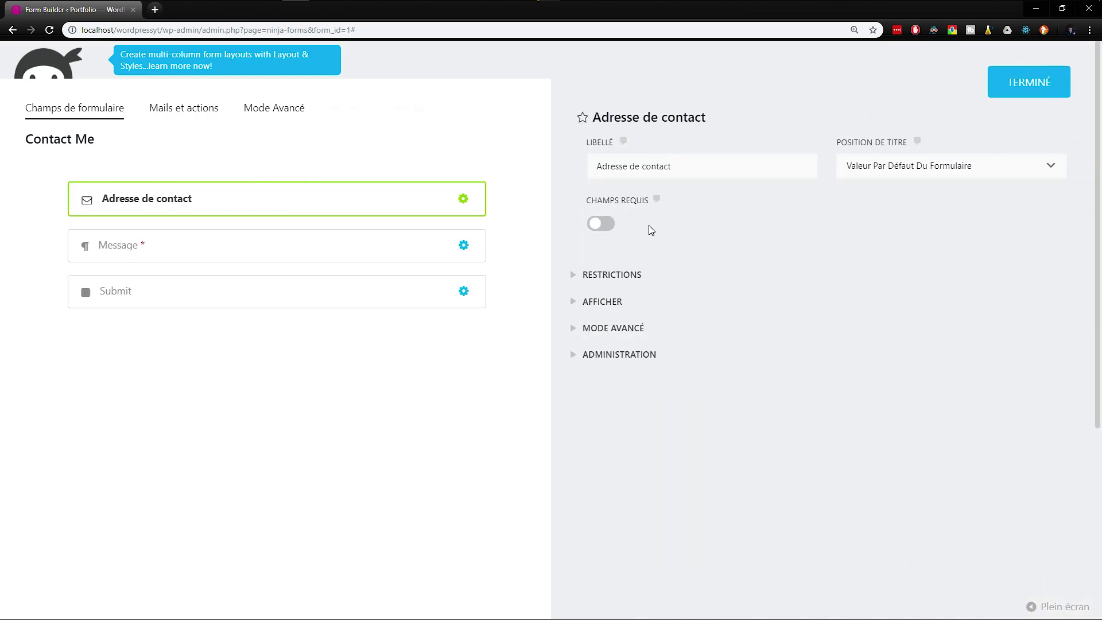
pyautogui.click(601, 227)
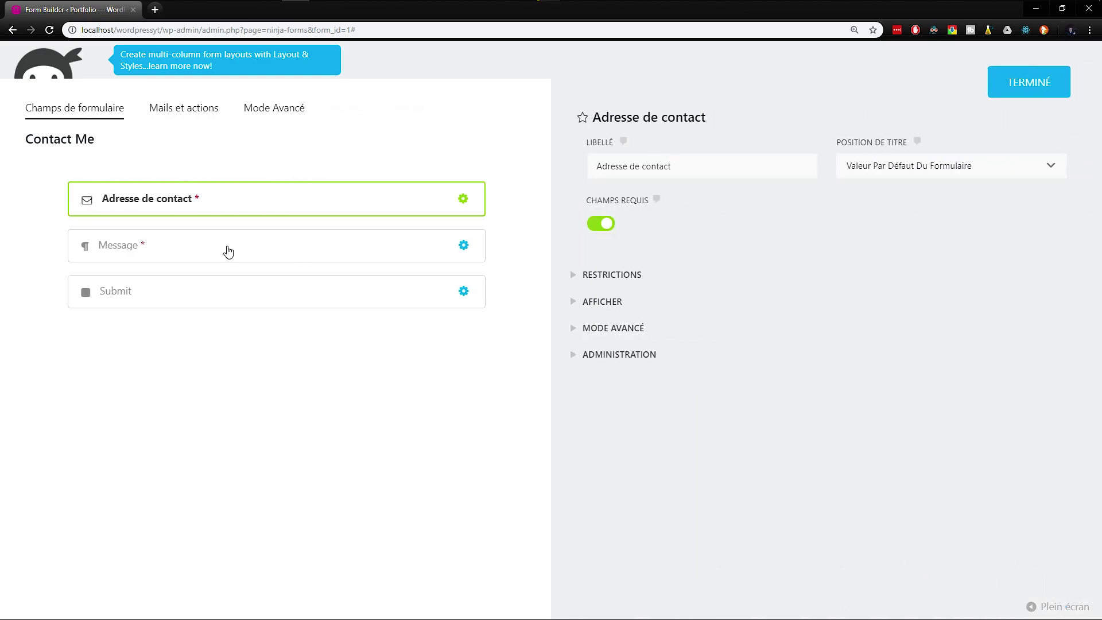
pyautogui.click(606, 276)
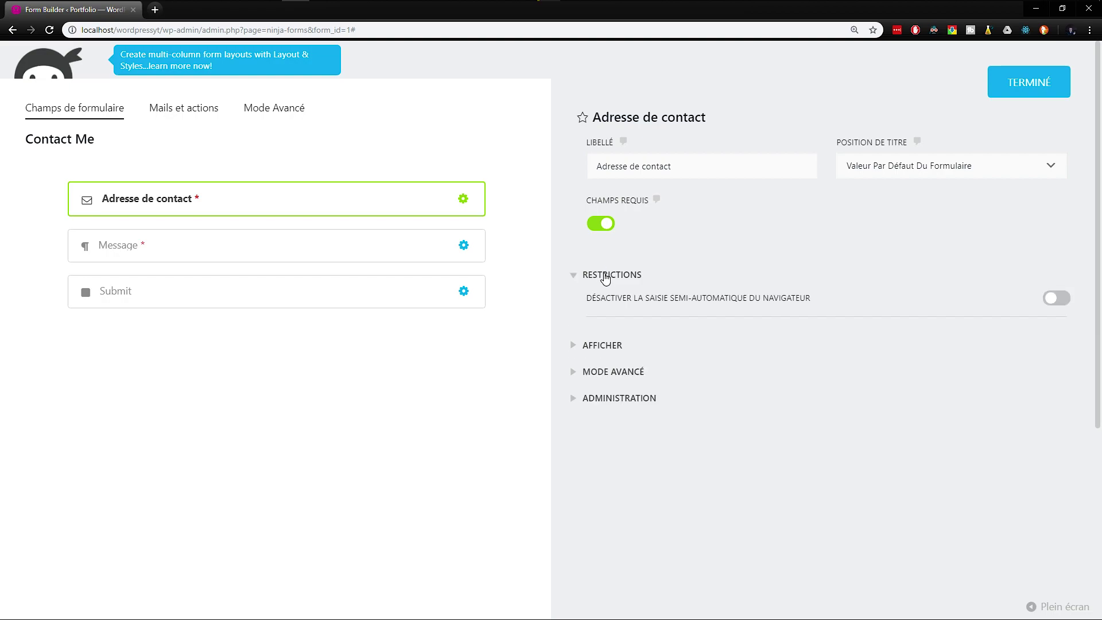
pyautogui.click(605, 277)
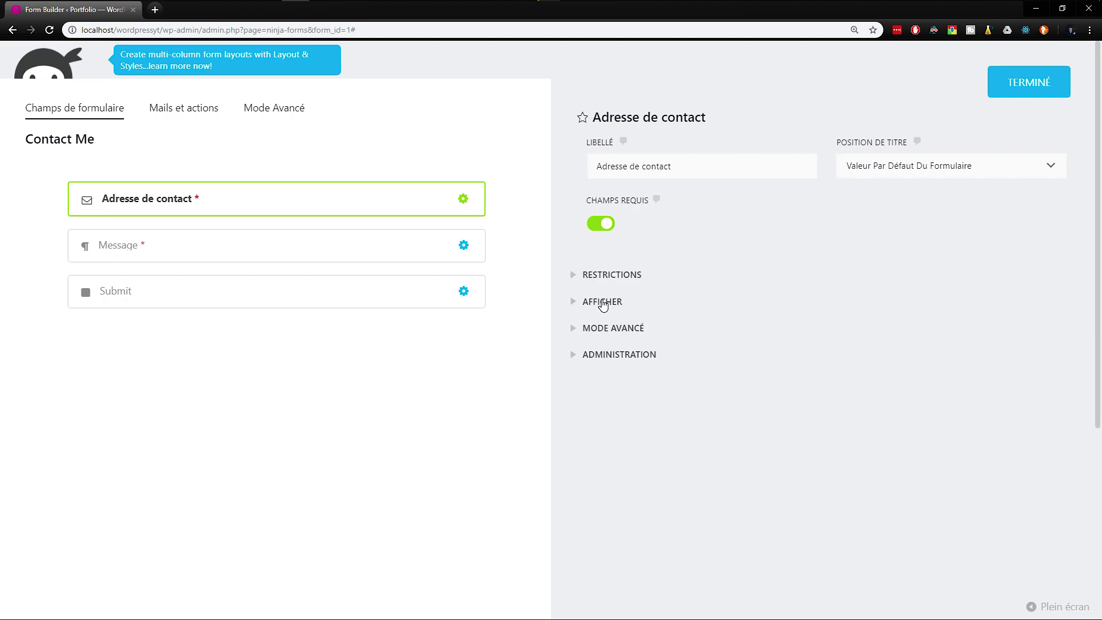
pyautogui.click(602, 302)
pyautogui.scroll(-3, 608, 252)
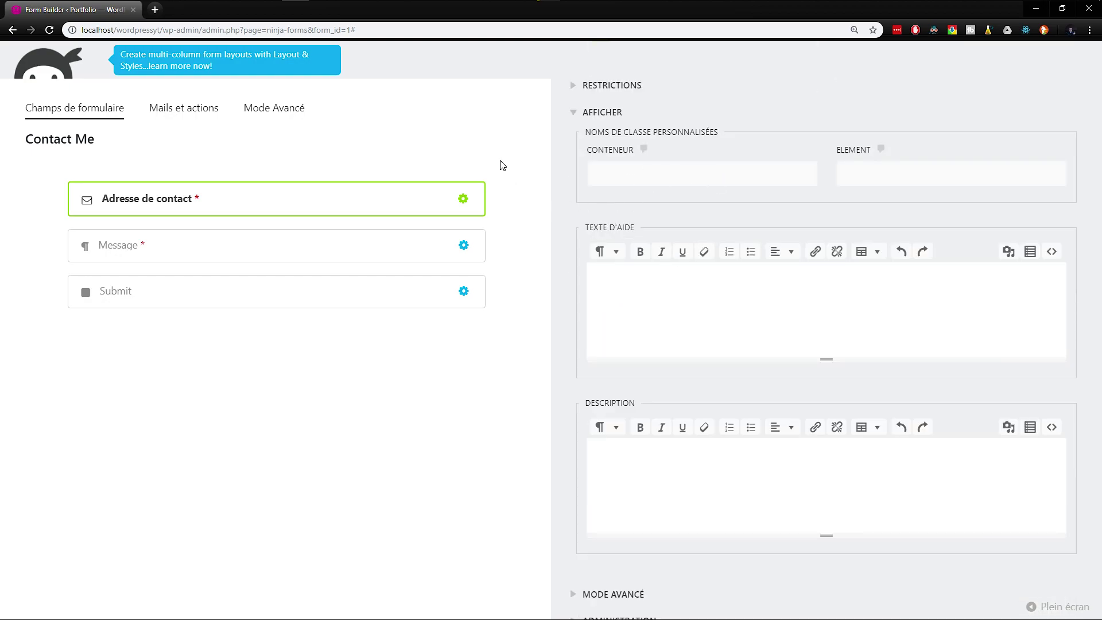
pyautogui.scroll(4, 959, 89)
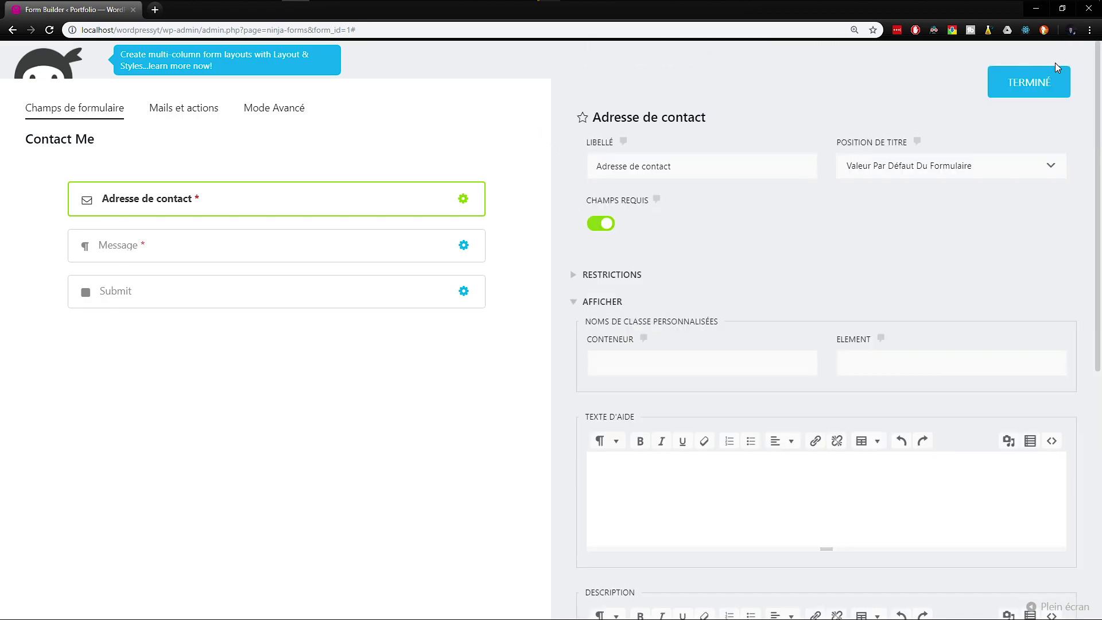
pyautogui.click(1030, 82)
pyautogui.click(1028, 105)
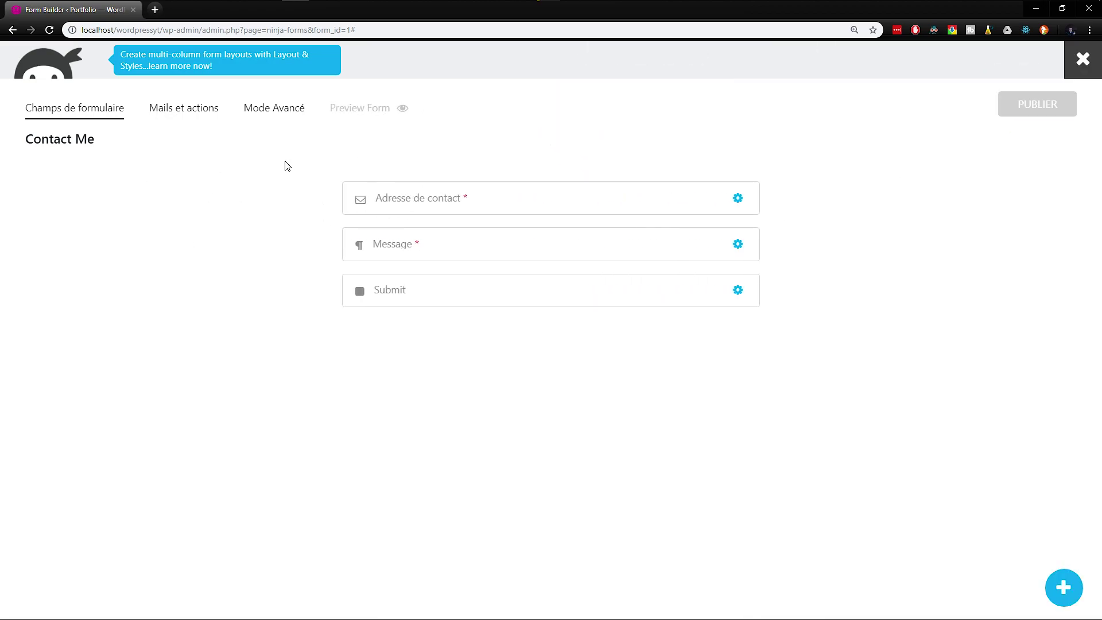
# Step: Trim the second tab's address to /wp-admin/ to load the WordPress dashboard
pyautogui.click(161, 25)
pyautogui.moveTo(202, 30); pyautogui.dragTo(385, 29)
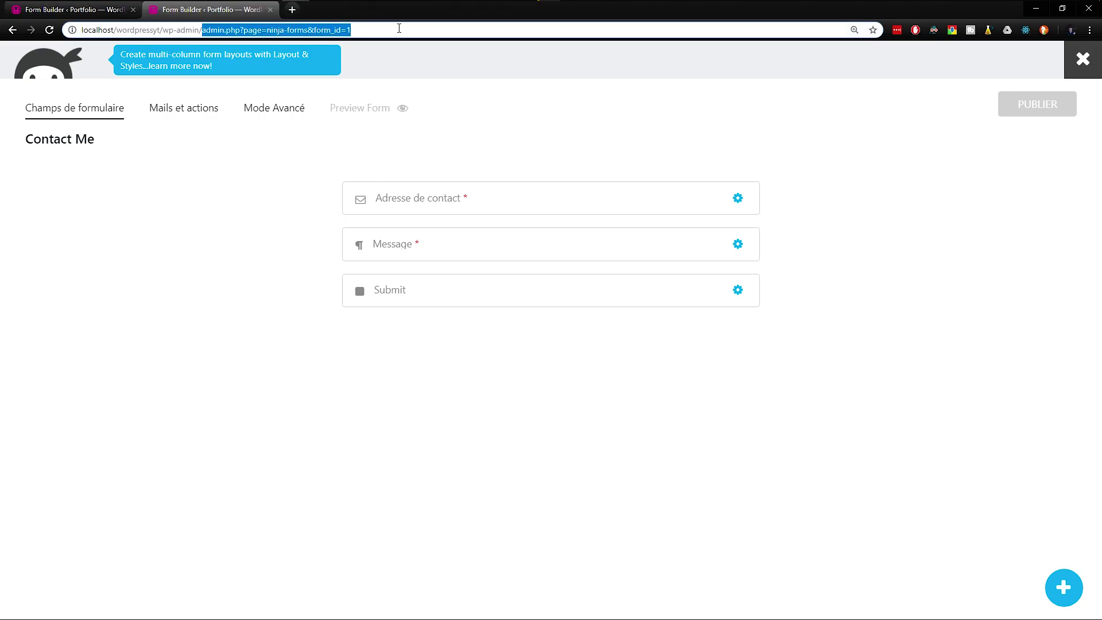
pyautogui.press('BackSpace')
pyautogui.press('Return')
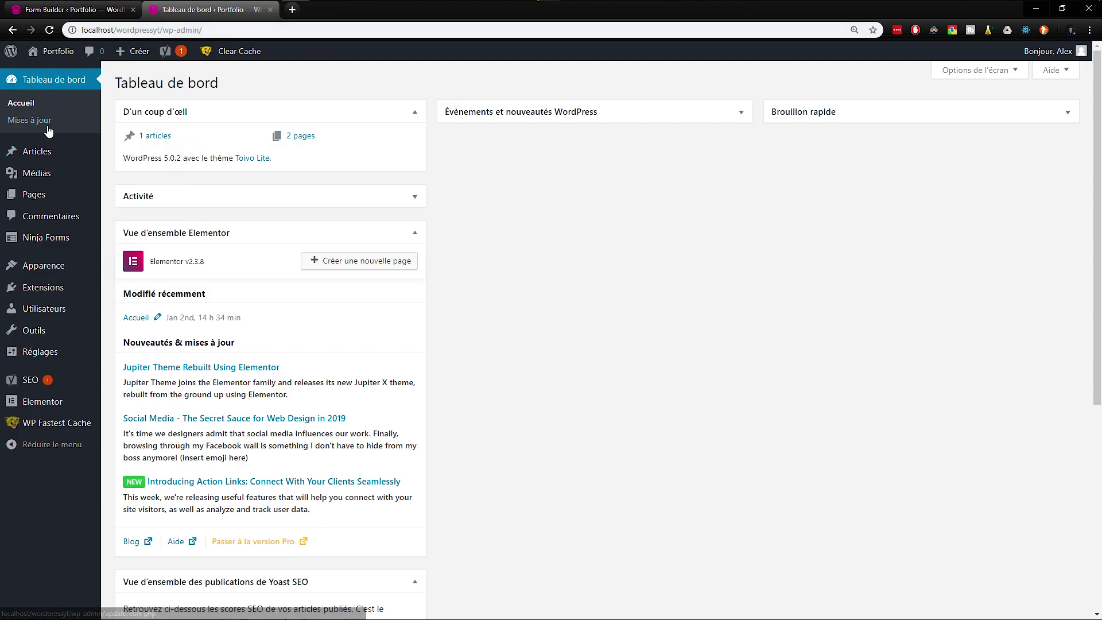
# Step: Open the Accueil page in Elementor from Toutes les pages, dismissing the template library
pyautogui.click(127, 196)
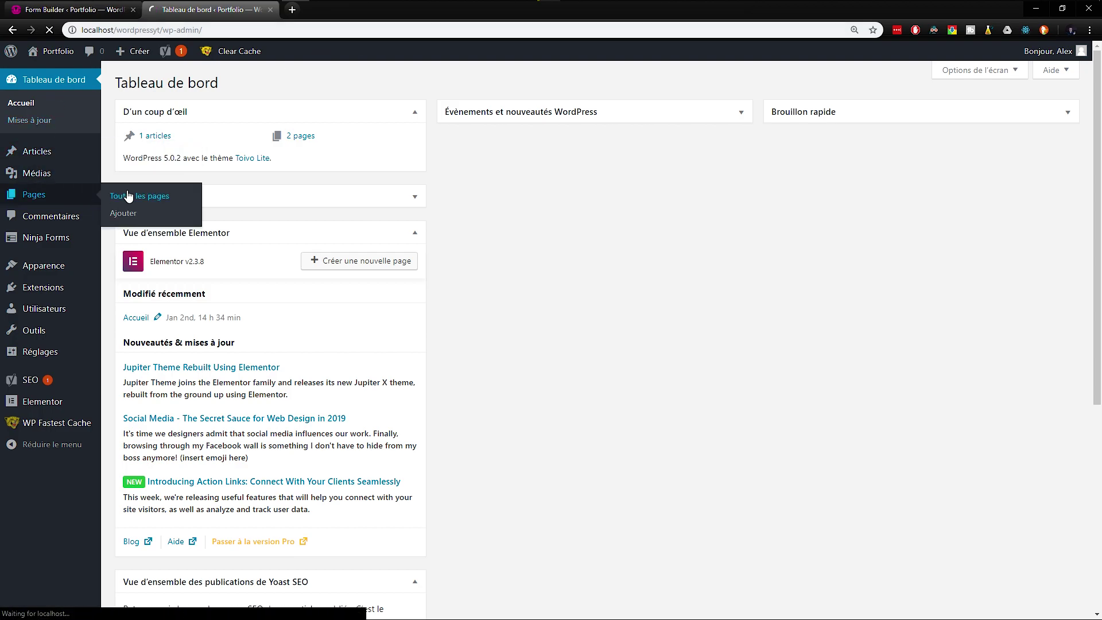
pyautogui.click(353, 187)
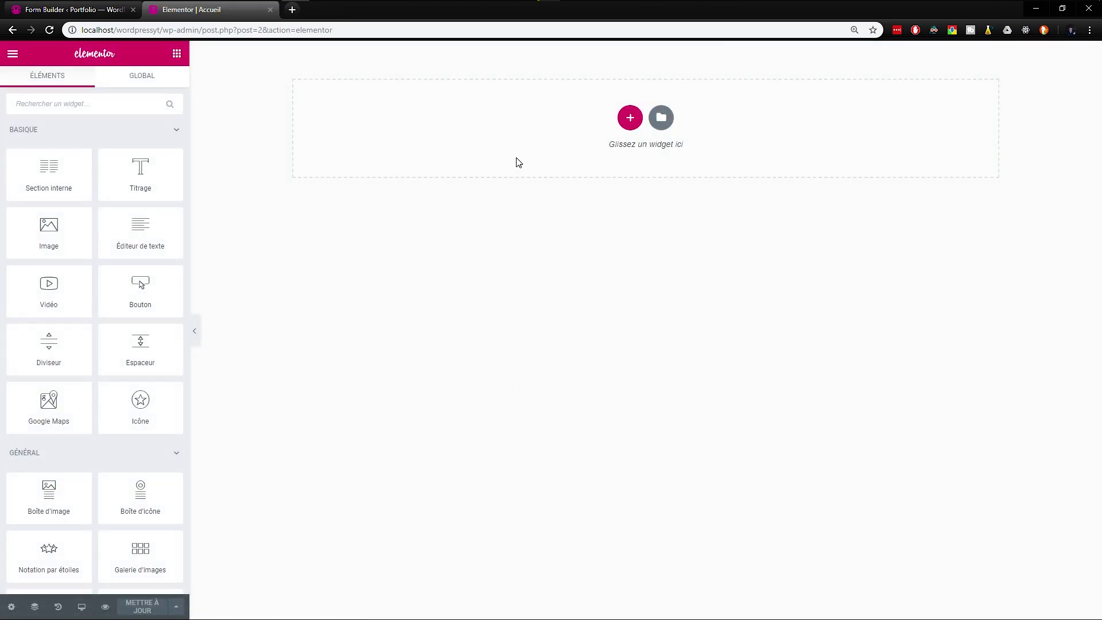
pyautogui.click(666, 122)
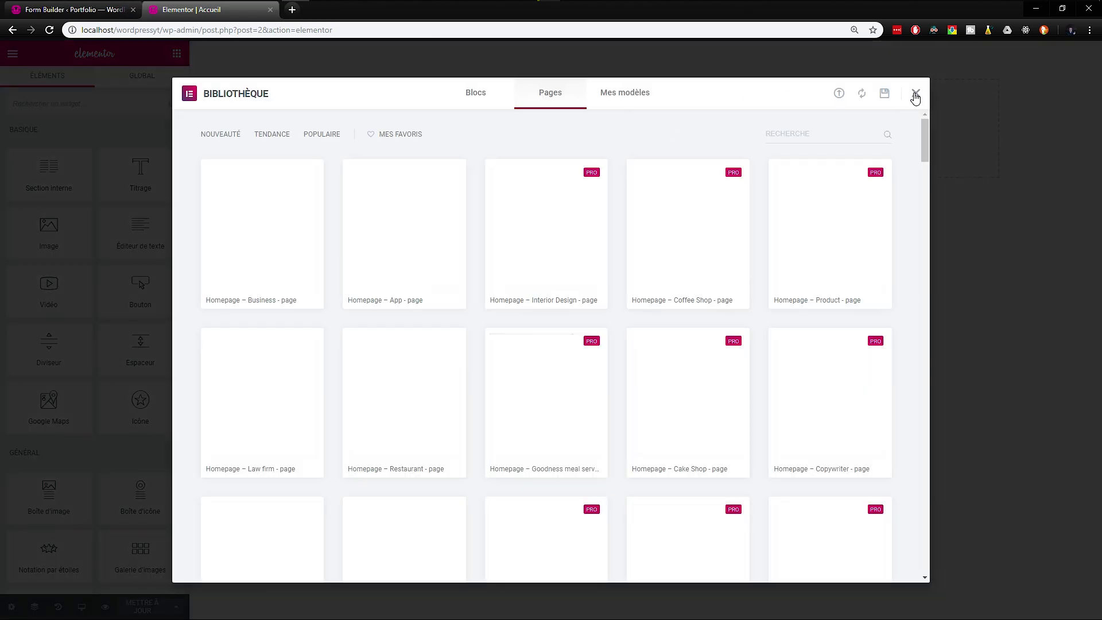
pyautogui.click(916, 93)
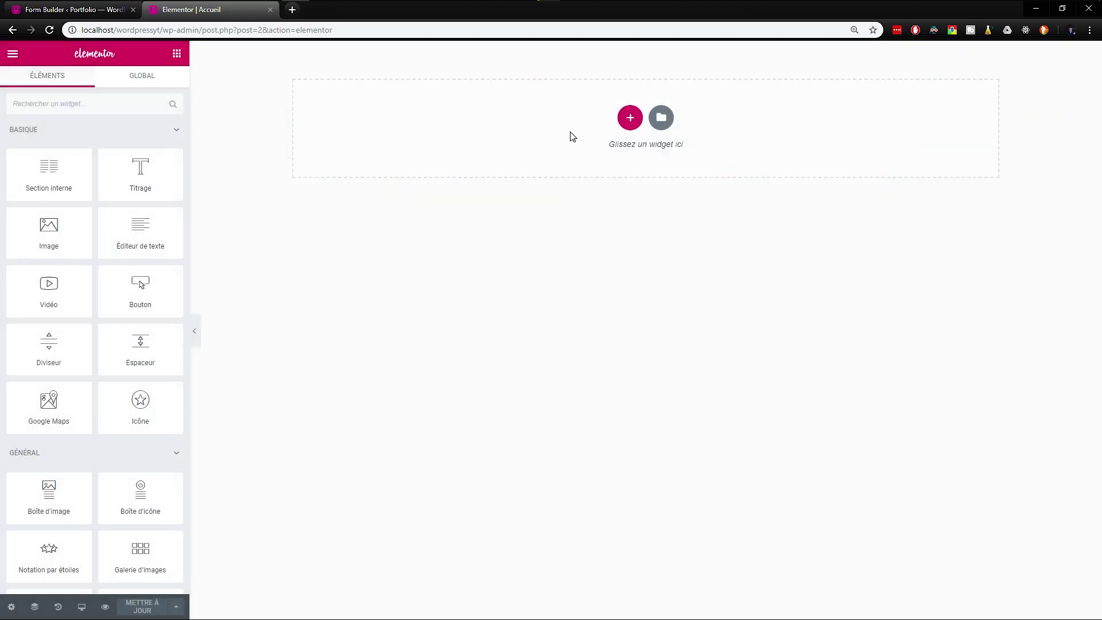
# Step: Add a one-column section and drag the Ninja Forms Widget into it
pyautogui.click(629, 117)
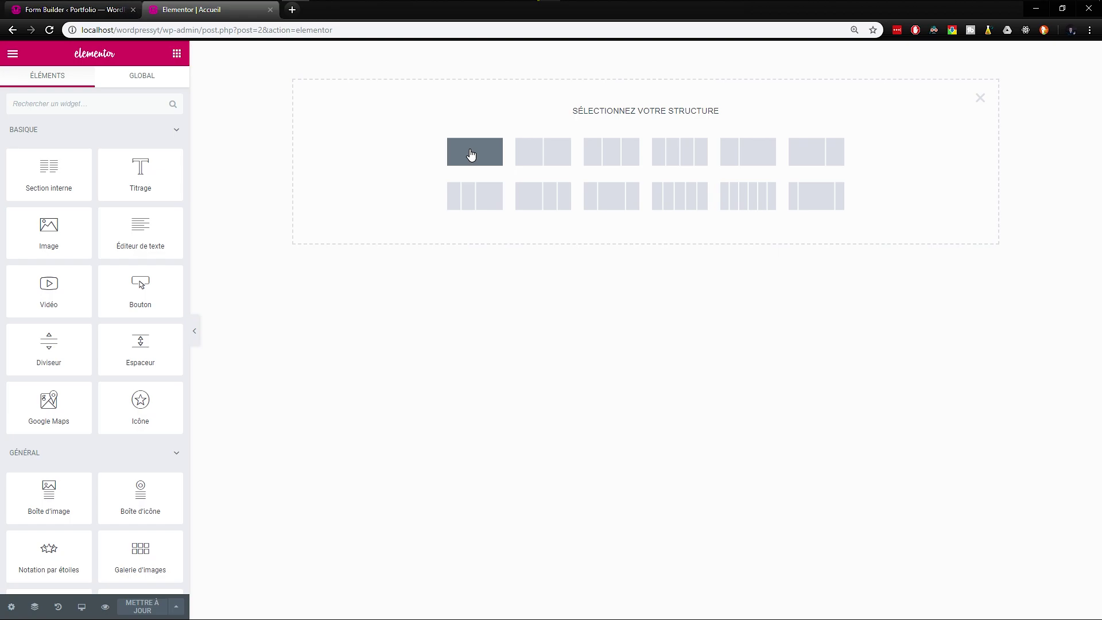
pyautogui.click(471, 154)
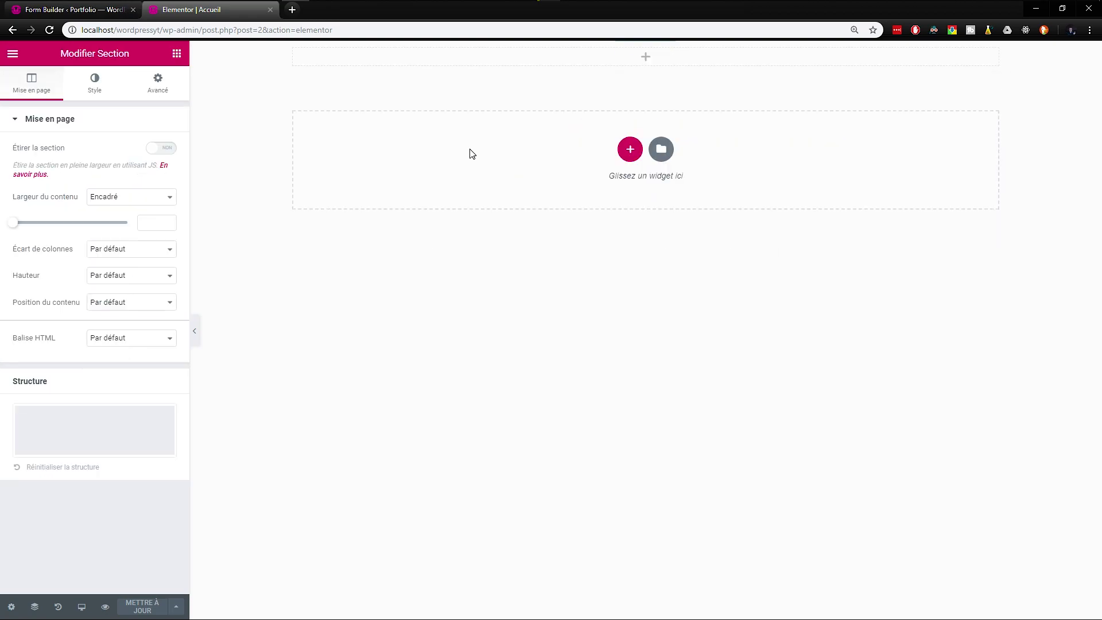
pyautogui.click(176, 55)
pyautogui.scroll(-10, 126, 313)
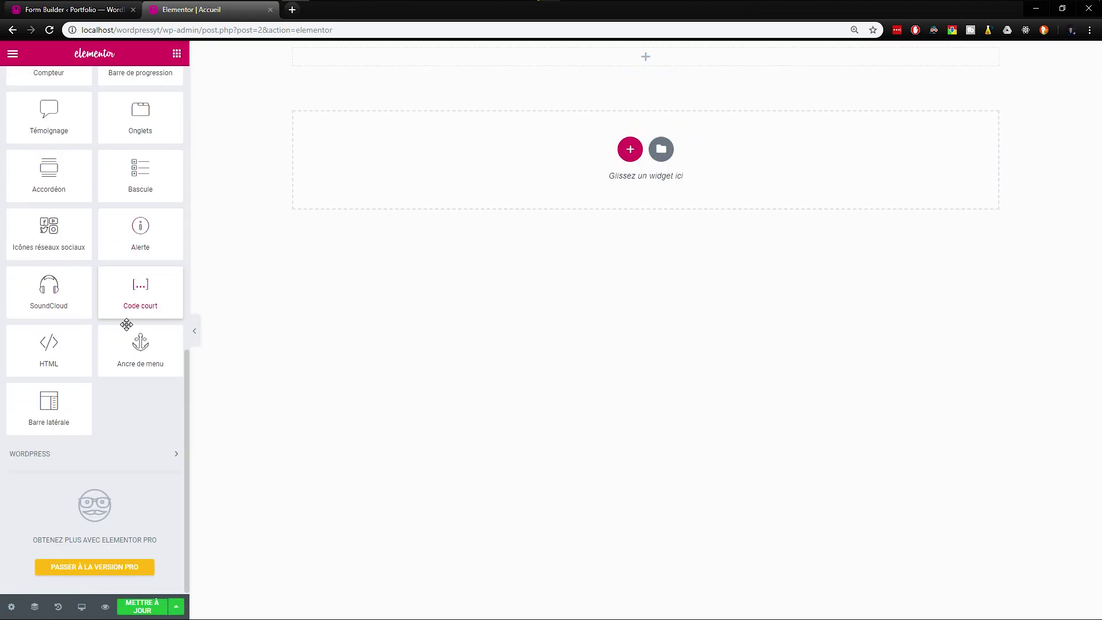
pyautogui.click(116, 455)
pyautogui.scroll(-10, 116, 453)
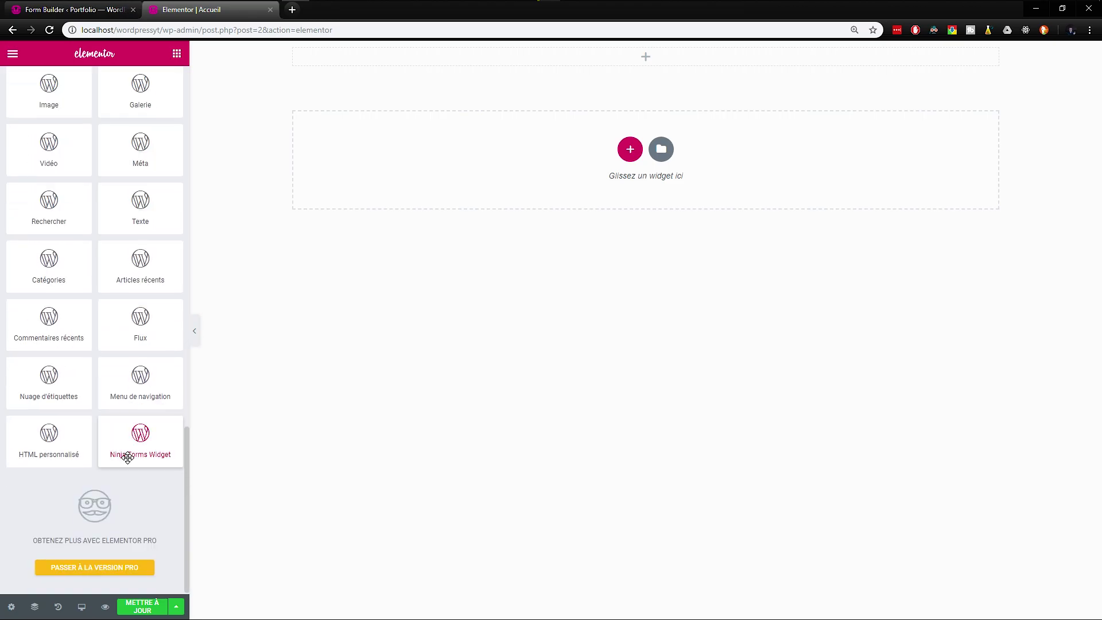
pyautogui.moveTo(144, 436); pyautogui.dragTo(517, 59)
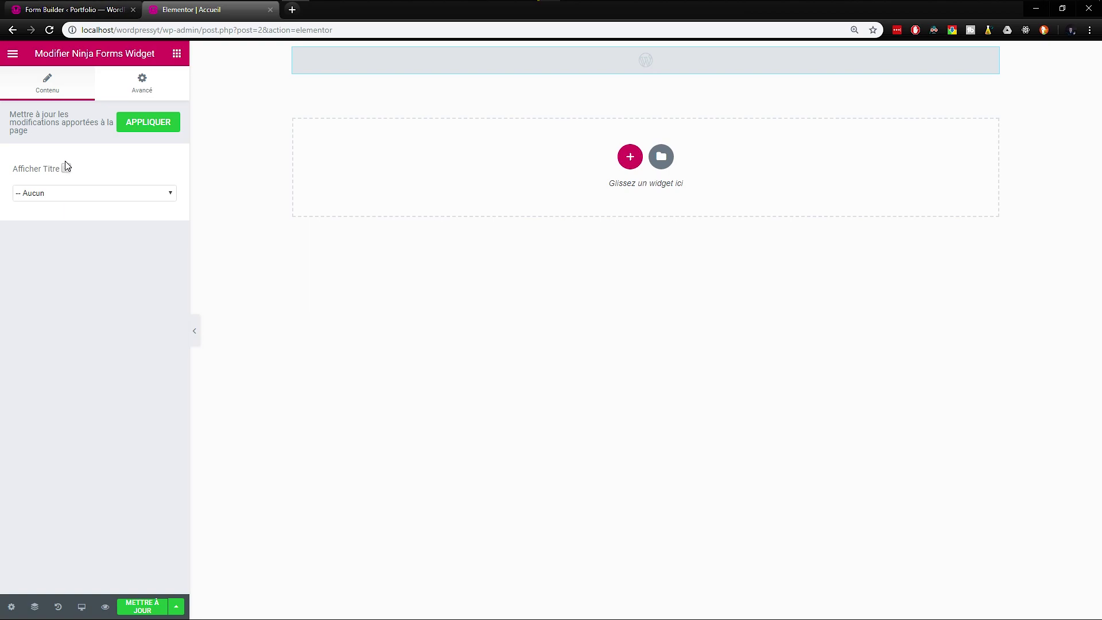
# Step: Choose the Contact Me form in the widget, save with METTRE À JOUR, and preview the page
pyautogui.click(73, 194)
pyautogui.click(68, 216)
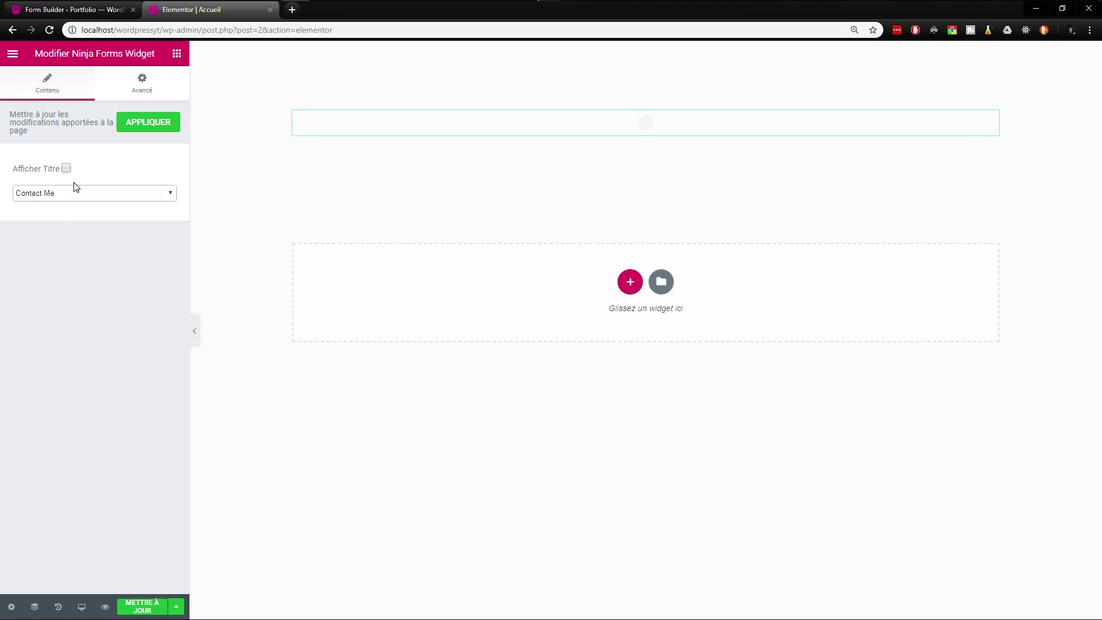
pyautogui.click(150, 613)
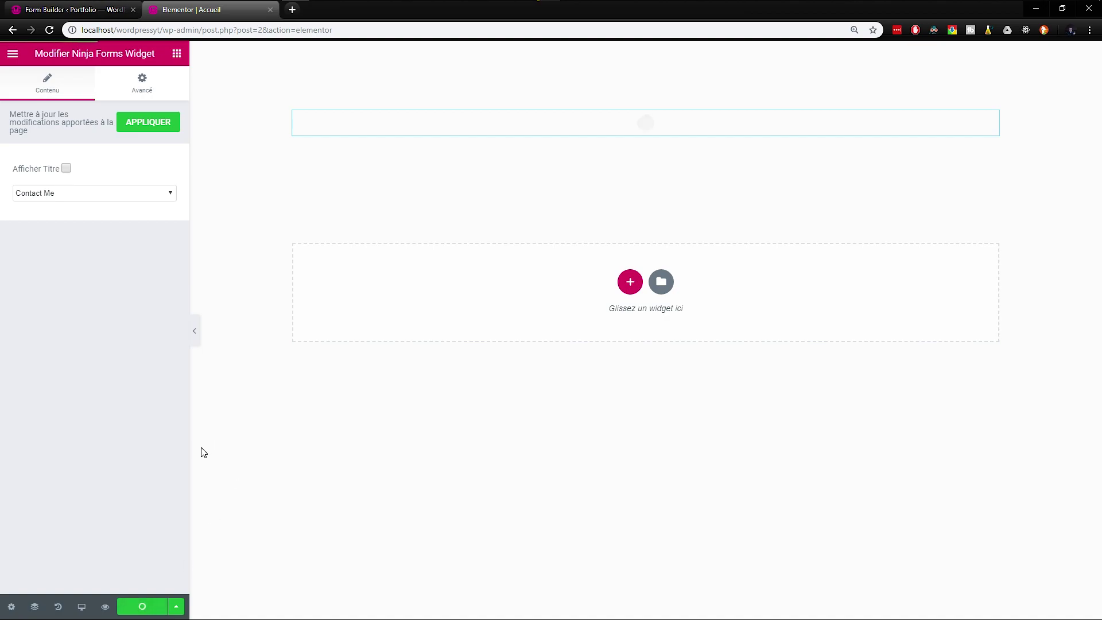
pyautogui.click(105, 607)
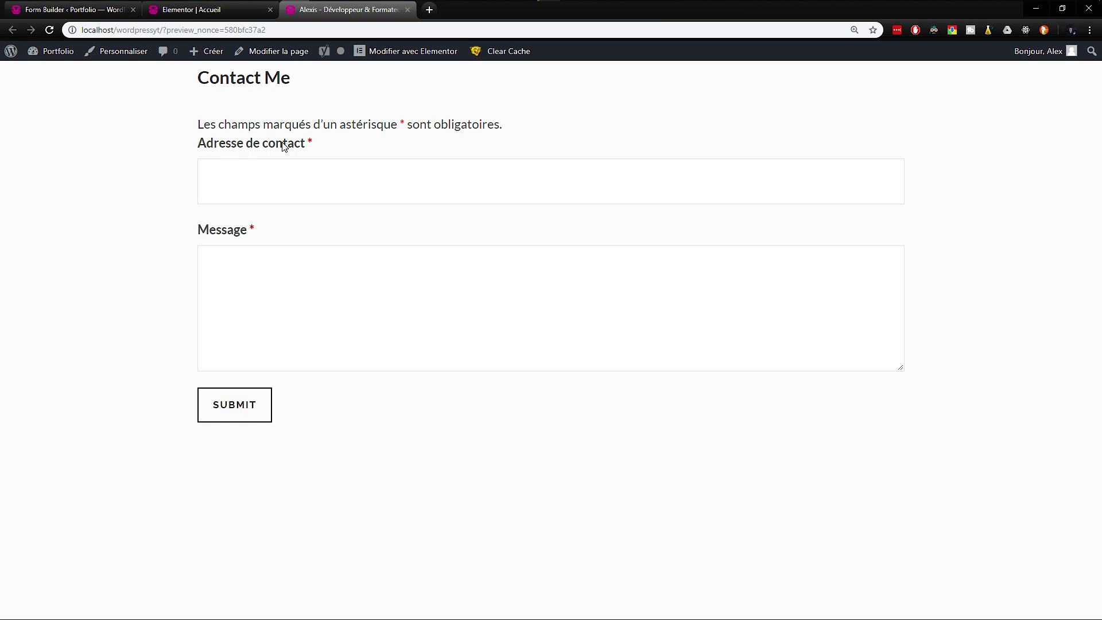
# Step: Leave the Adresse de contact and Message fields empty to trigger required-field errors
pyautogui.moveTo(300, 87); pyautogui.dragTo(191, 85)
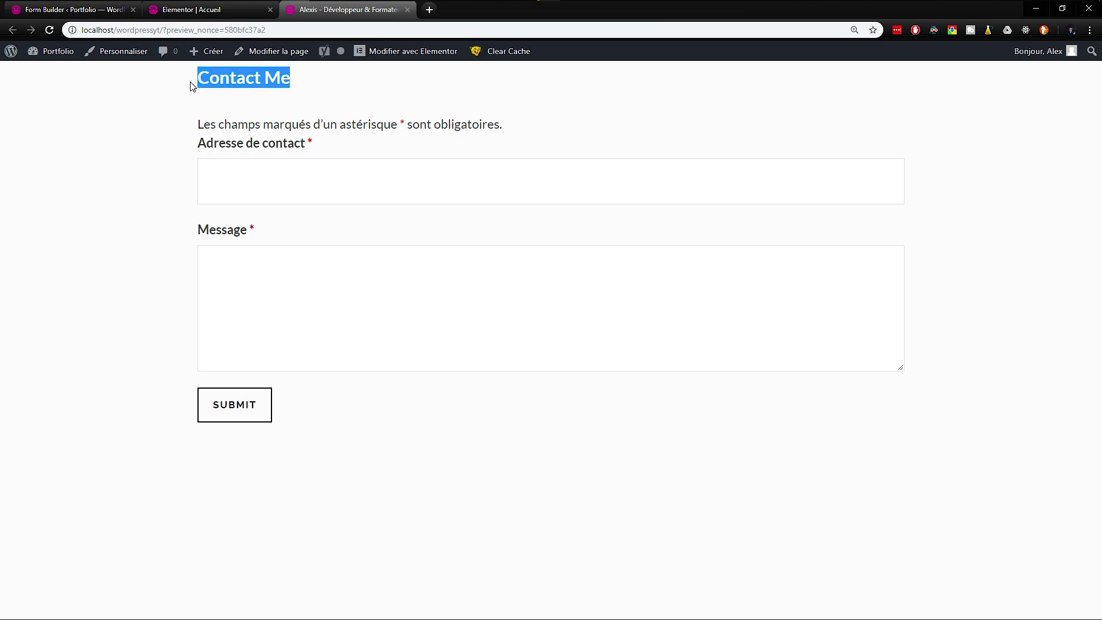
pyautogui.moveTo(195, 124); pyautogui.dragTo(510, 115)
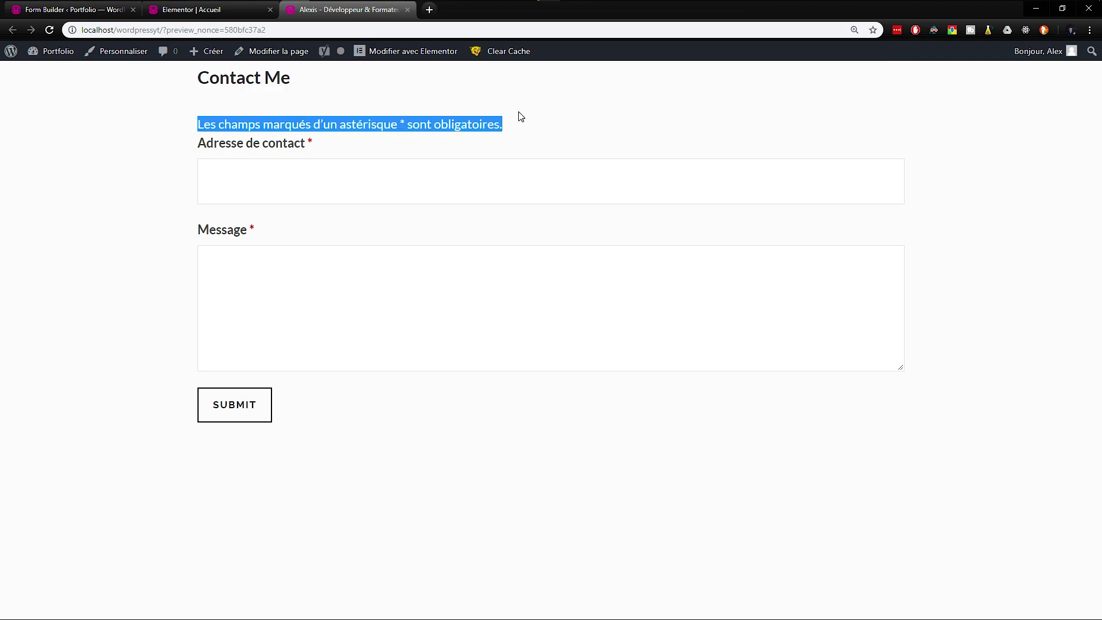
pyautogui.click(379, 185)
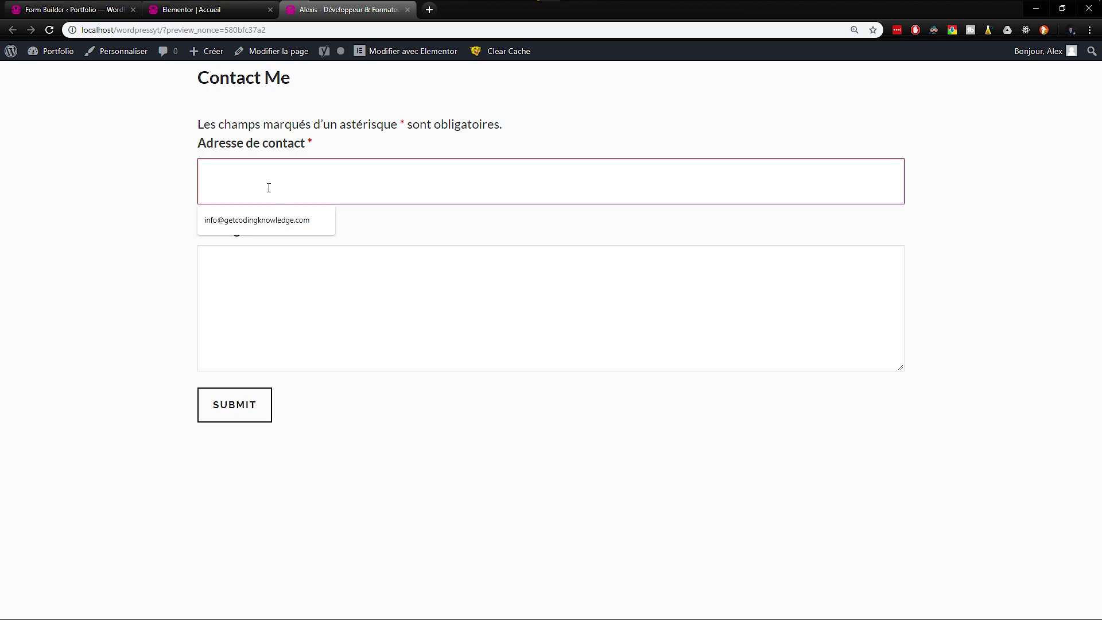
pyautogui.click(256, 303)
pyautogui.click(81, 305)
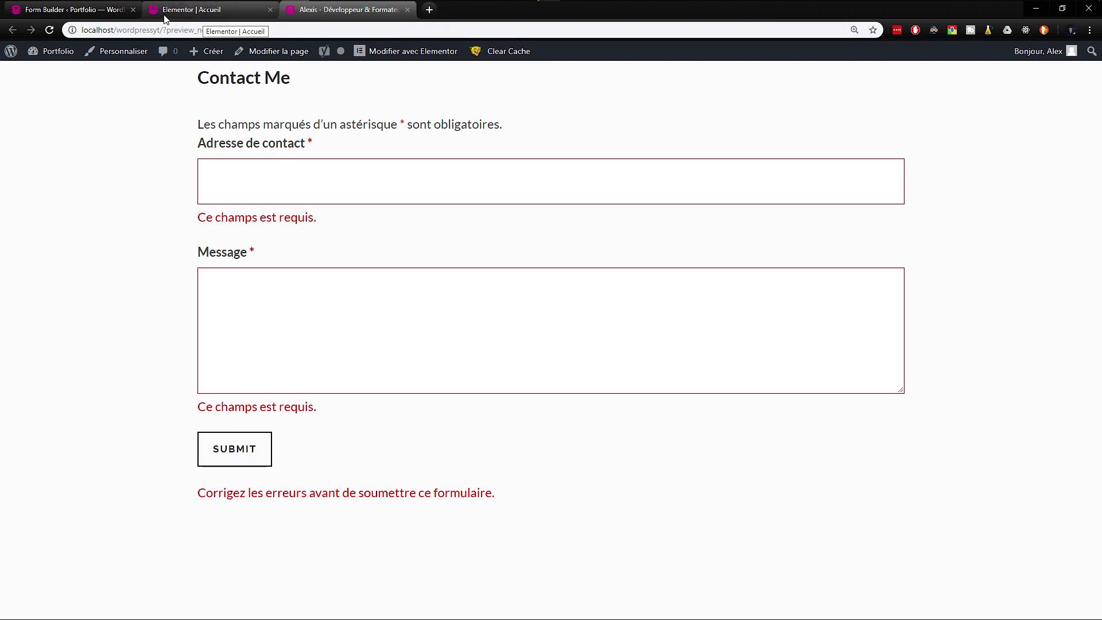
# Step: Reload the site without ?preview_nonce in the address and close the Elementor tab
pyautogui.moveTo(165, 28); pyautogui.dragTo(312, 28)
pyautogui.press('BackSpace')
pyautogui.press('Return')
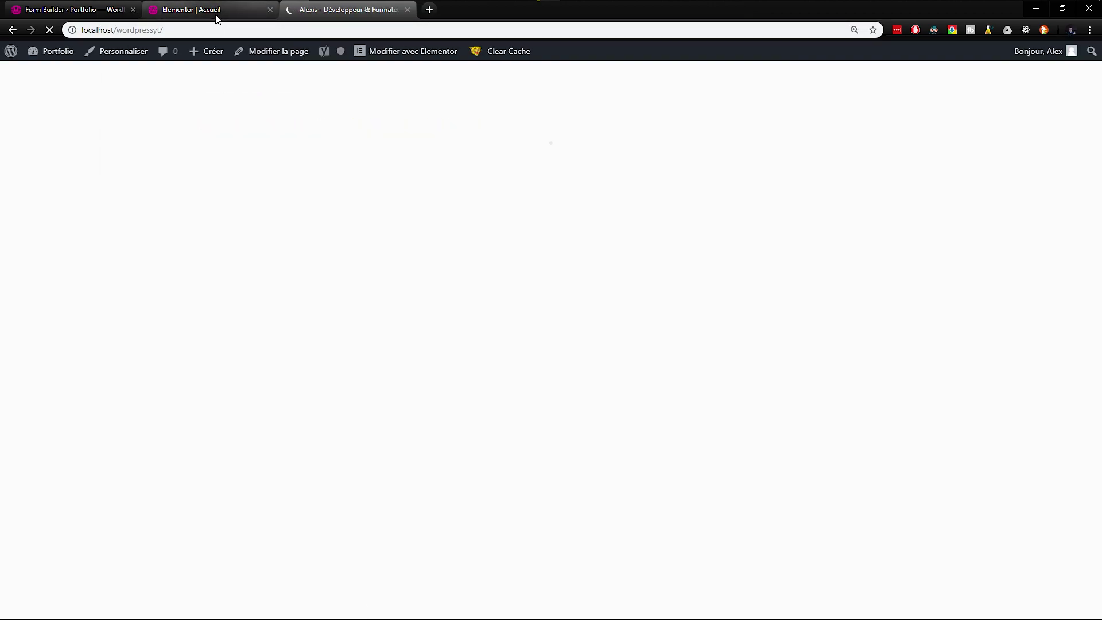
pyautogui.middleClick(215, 15)
# Step: Change the Adresse de contact field's Libellé to 'E-mail'
pyautogui.click(102, 15)
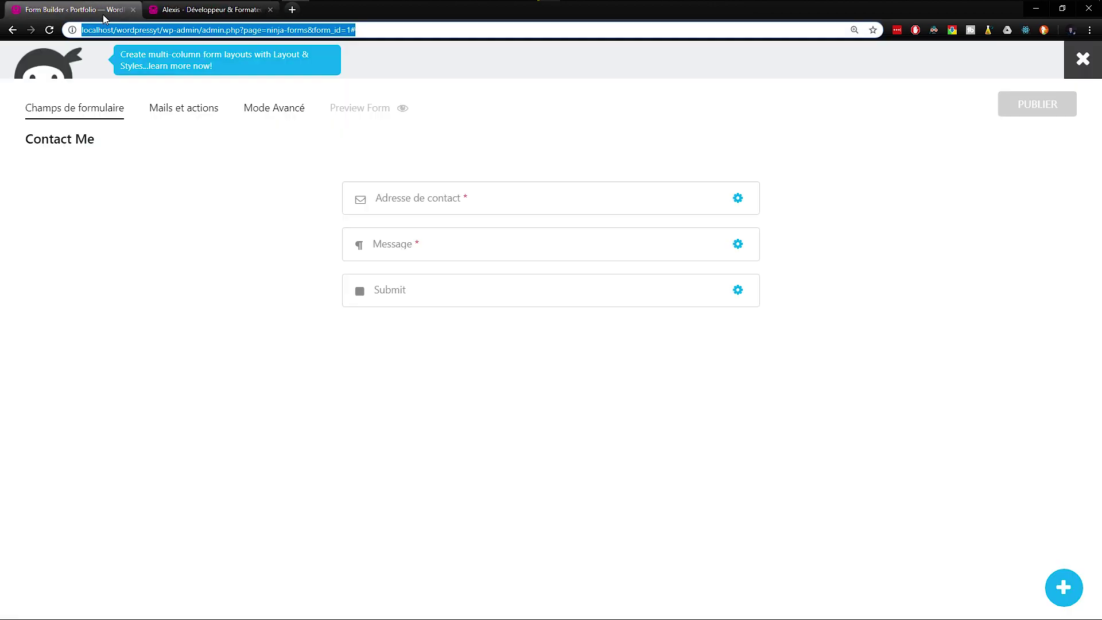
pyautogui.click(737, 198)
pyautogui.click(216, 10)
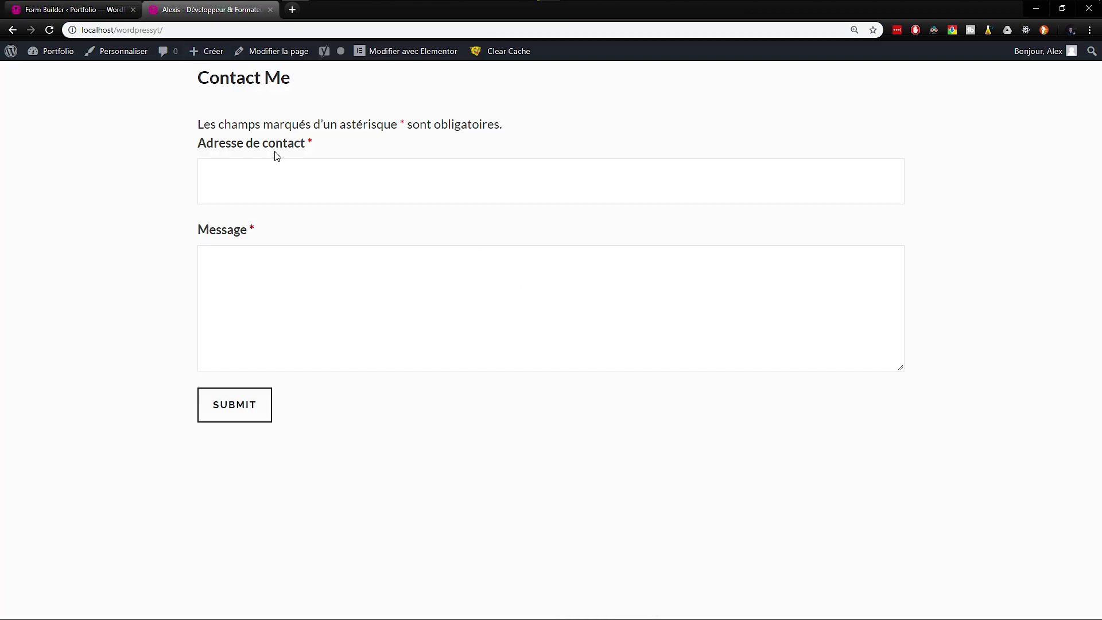
pyautogui.click(72, 10)
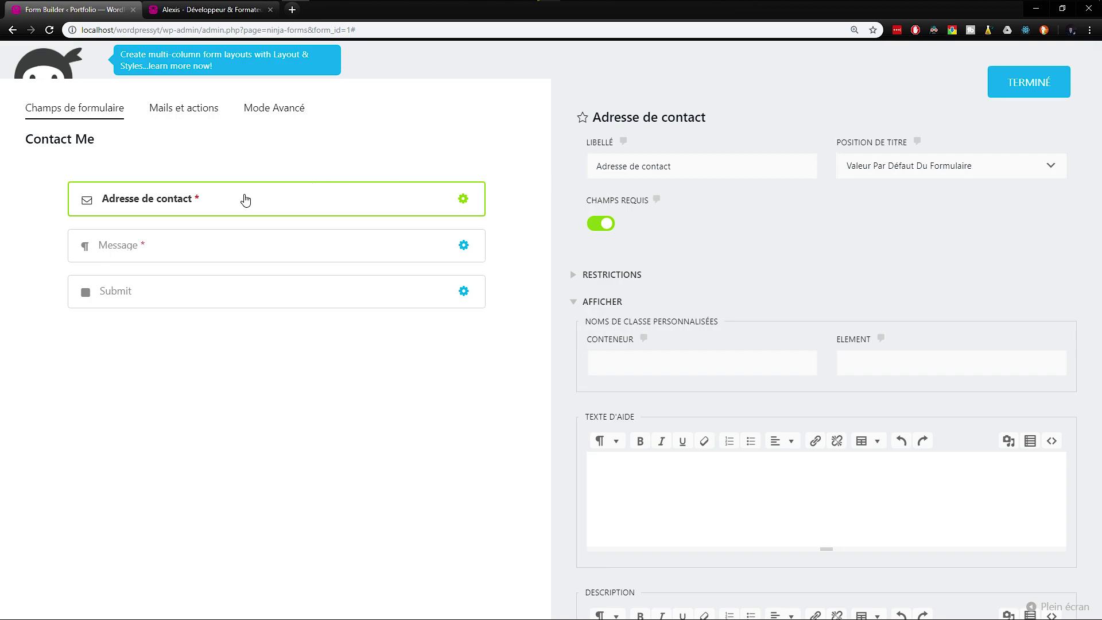
pyautogui.moveTo(697, 164); pyautogui.dragTo(549, 165)
pyautogui.write('Adresse e-')
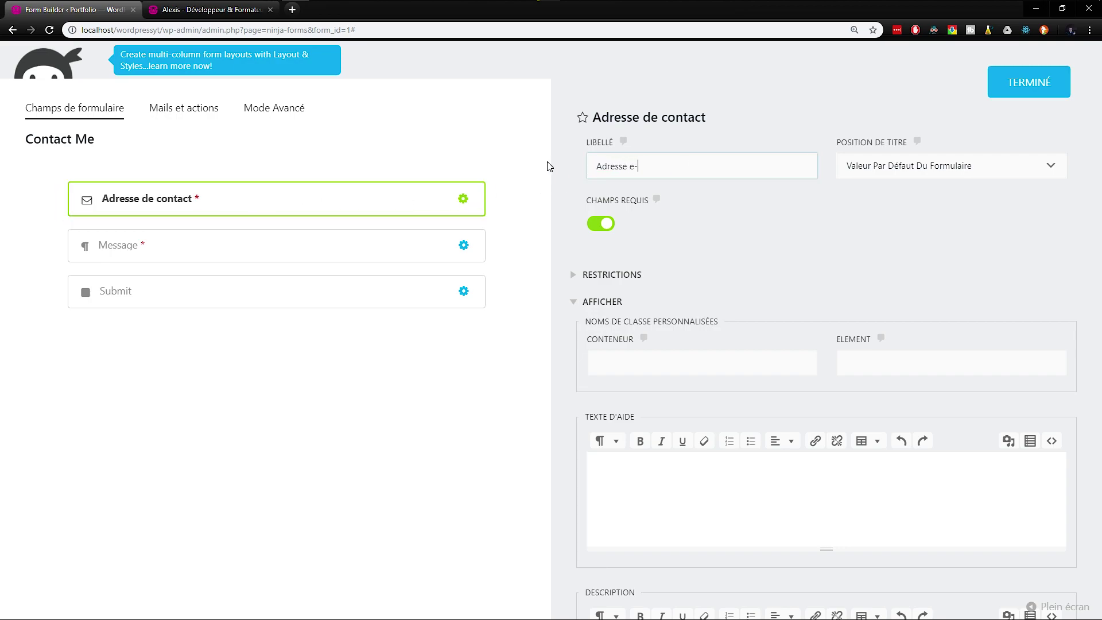
pyautogui.write('mail')
pyautogui.hotkey('ctrl', 'a')
pyautogui.write('E-mail')
# Step: Look through the field's restriction and advanced settings, then close it with Terminé
pyautogui.click(620, 280)
pyautogui.click(636, 278)
pyautogui.scroll(-5, 656, 283)
pyautogui.scroll(-2, 656, 283)
pyautogui.click(633, 351)
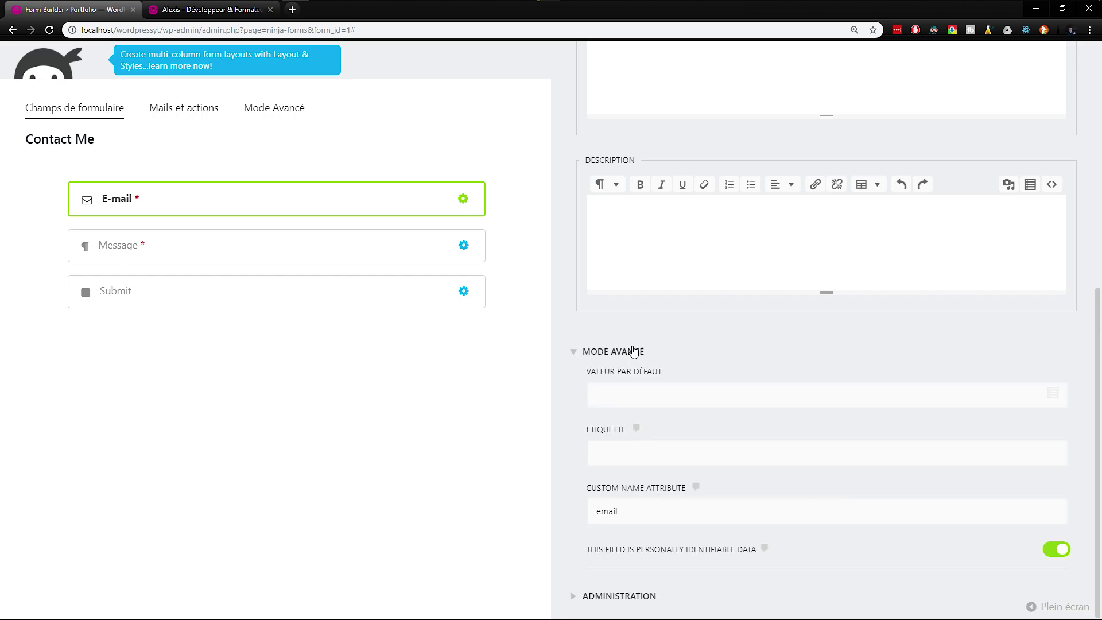
pyautogui.click(634, 352)
pyautogui.scroll(8, 654, 344)
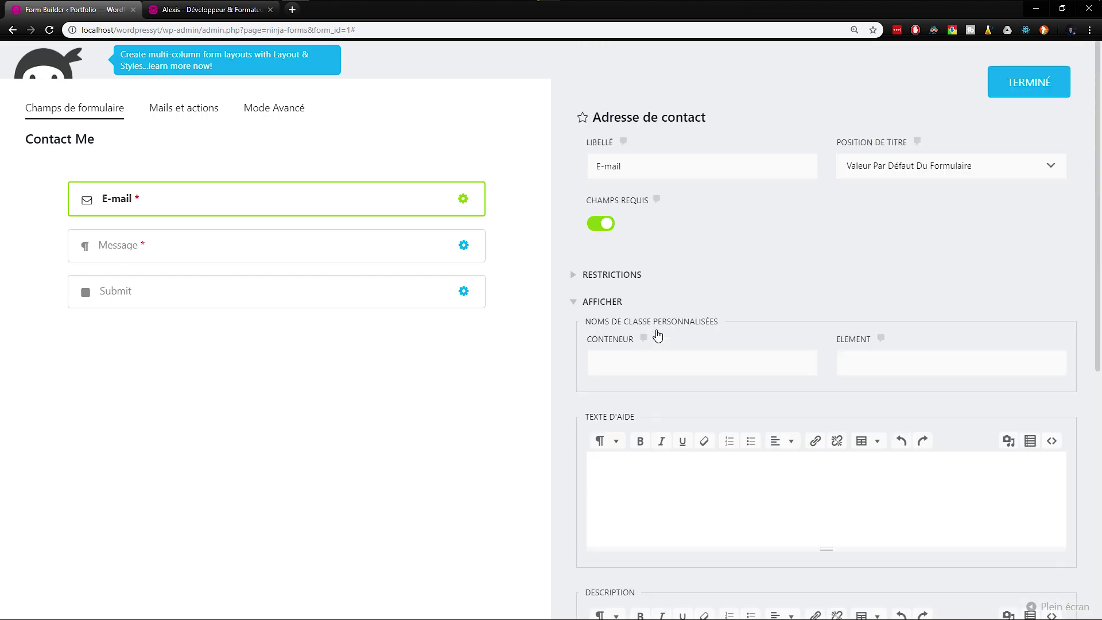
pyautogui.click(1026, 82)
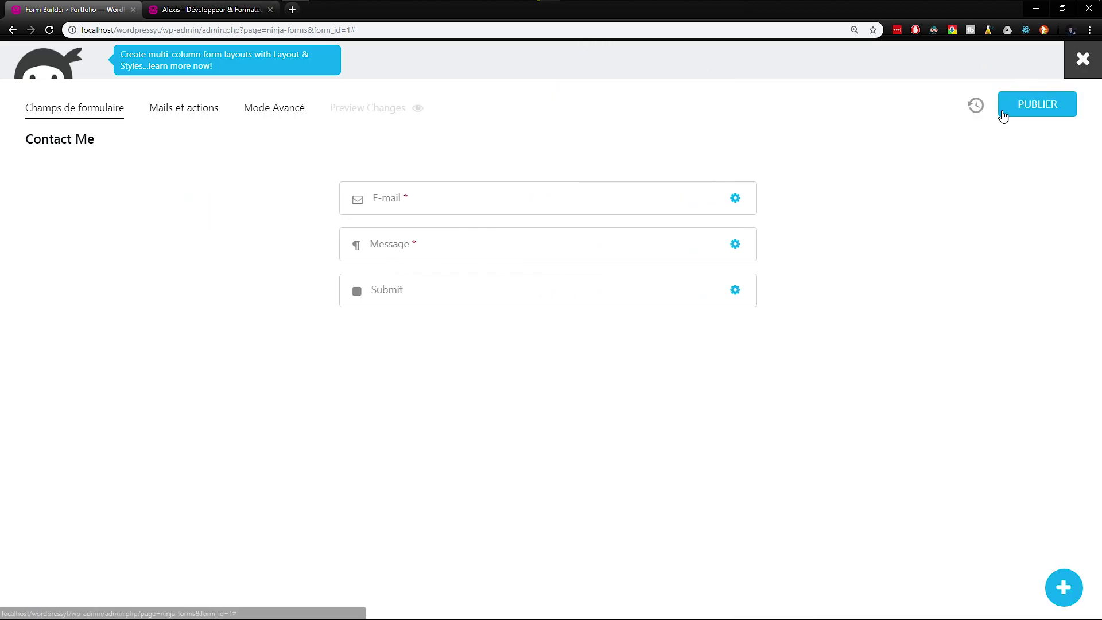
# Step: Relabel the Message field as 'Votre message'
pyautogui.click(689, 250)
pyautogui.moveTo(633, 167); pyautogui.dragTo(563, 172)
pyautogui.write('Votre message')
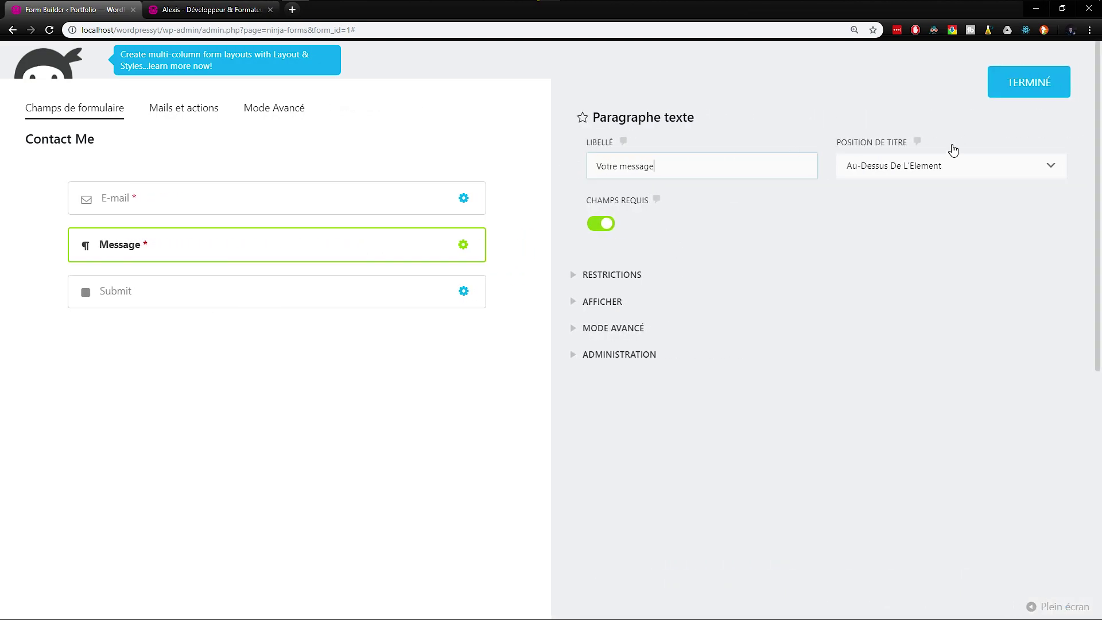
# Step: Give Votre message the help text 'Entrez votre message ici ...' and close its settings
pyautogui.click(612, 335)
pyautogui.scroll(-4, 613, 338)
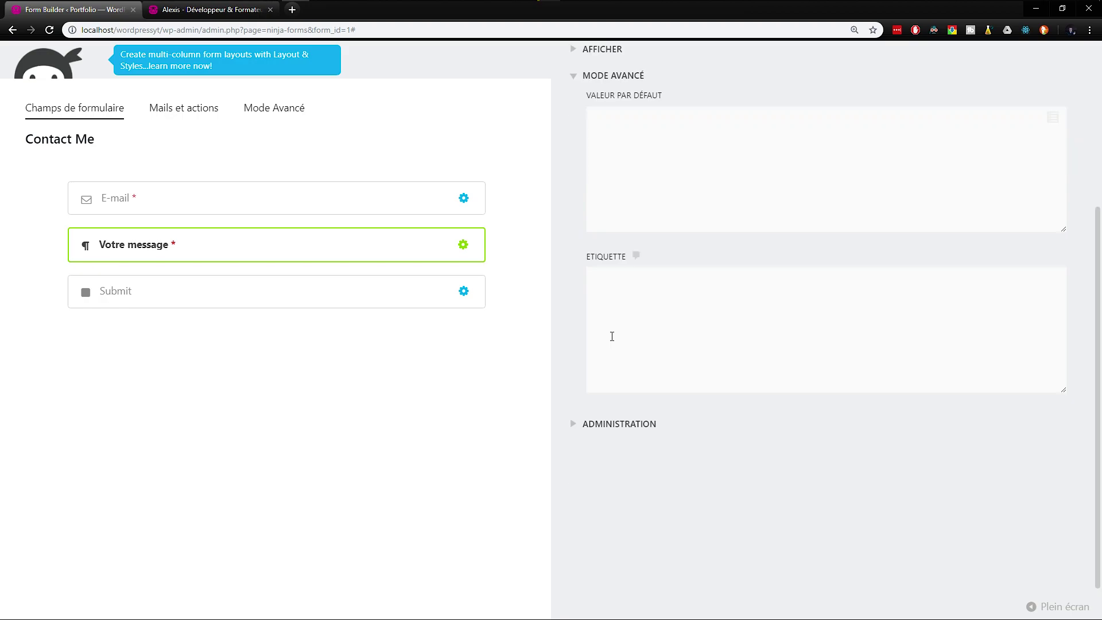
pyautogui.click(597, 426)
pyautogui.scroll(-3, 597, 428)
pyautogui.scroll(7, 598, 425)
pyautogui.click(595, 303)
pyautogui.scroll(-3, 622, 322)
pyautogui.scroll(-3, 640, 330)
pyautogui.scroll(3, 640, 327)
pyautogui.click(648, 313)
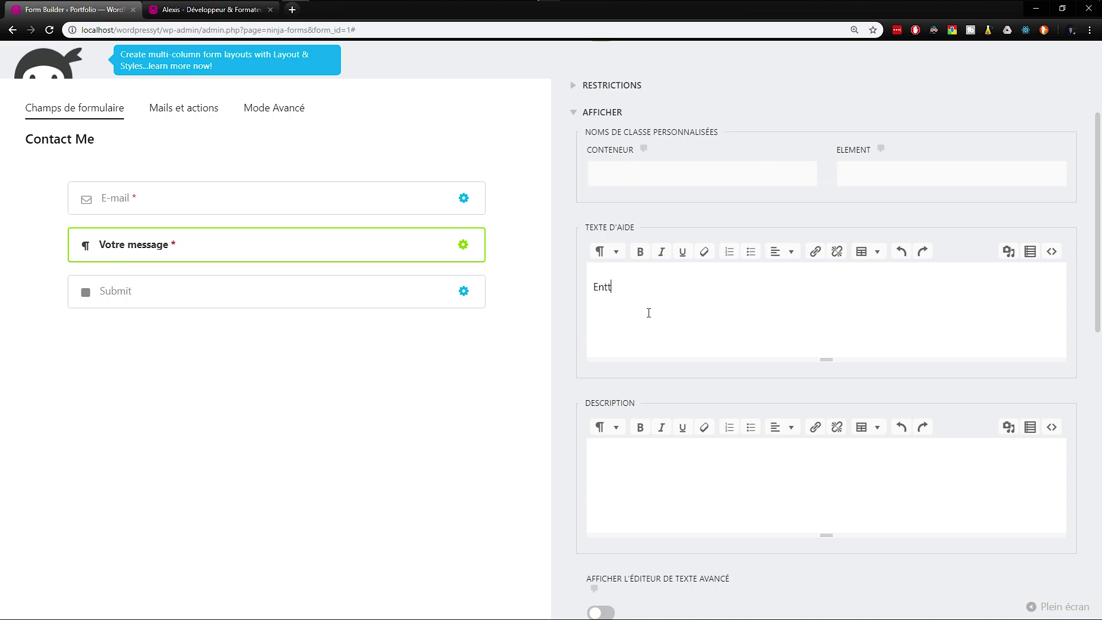
pyautogui.write('Entrez votre messag ei')
pyautogui.scroll(3, 649, 313)
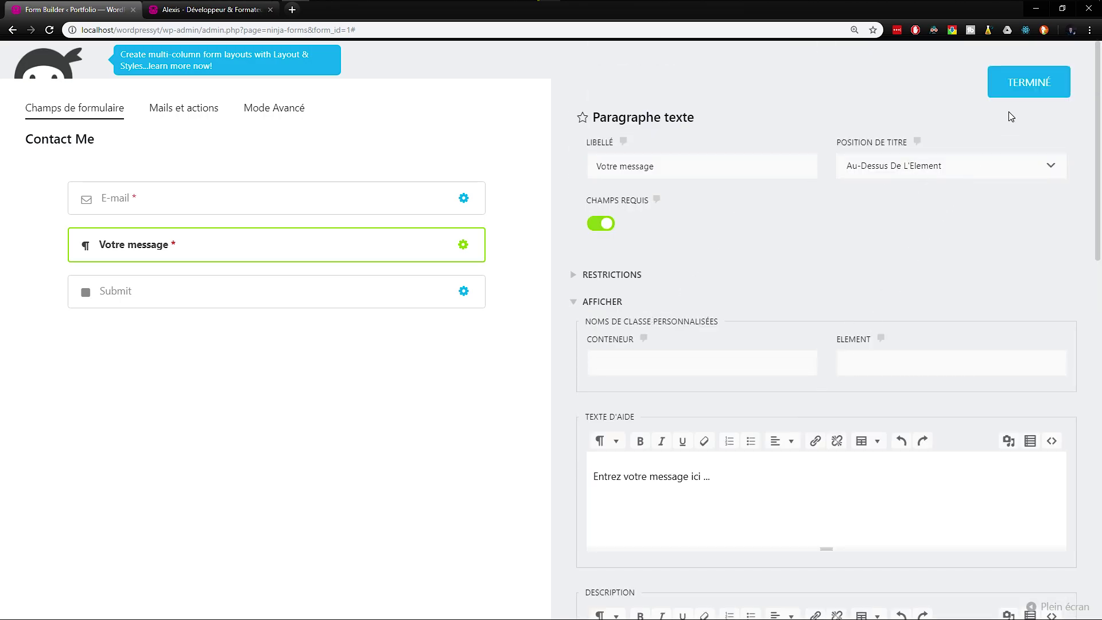
pyautogui.click(1059, 89)
# Step: Give the E-mail field the help text 'Entrez votre e-mail ici ...' and return to the site tab
pyautogui.click(594, 206)
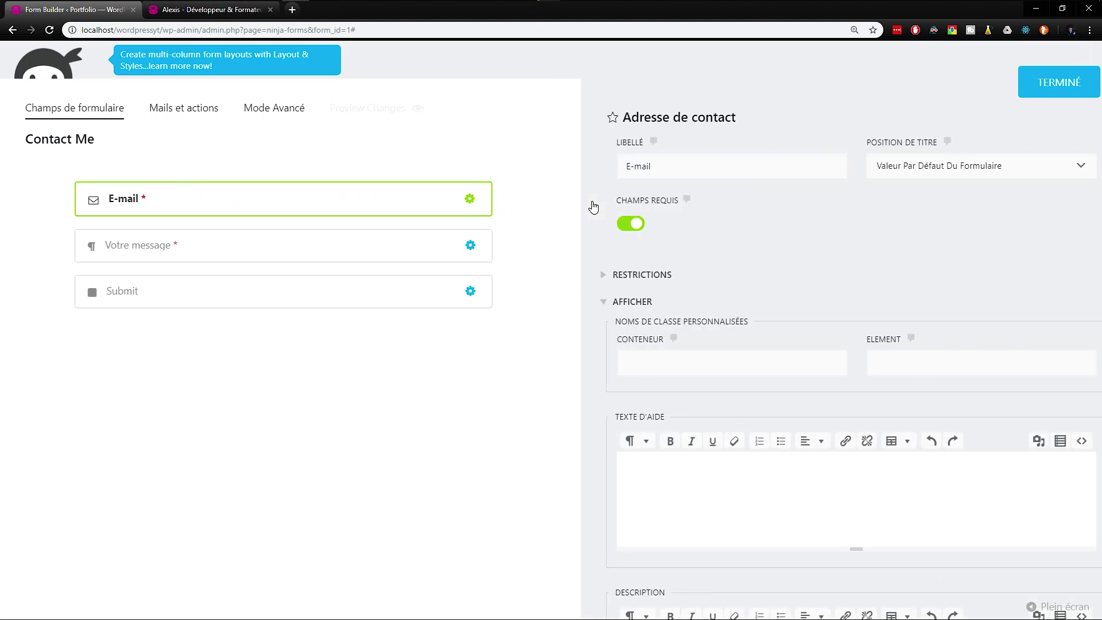
pyautogui.write('Entrez votre message ici ...')
pyautogui.doubleClick(652, 475)
pyautogui.write('e-ma')
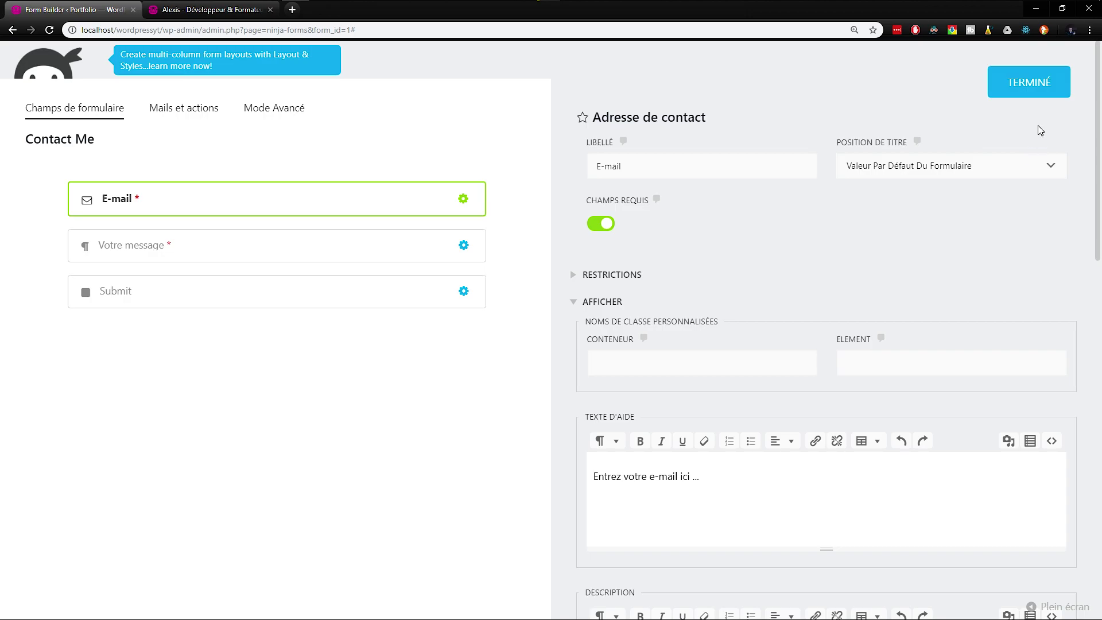
pyautogui.click(1045, 90)
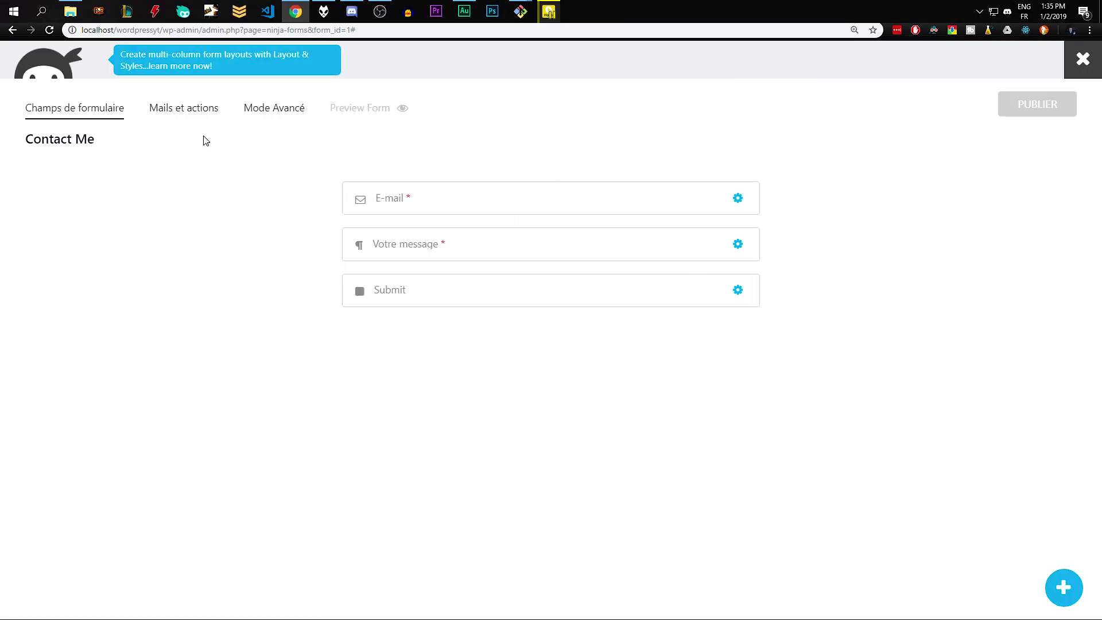
pyautogui.click(212, 10)
# Step: Reload the contact page and leave Votre message empty to see its required error
pyautogui.press('F5')
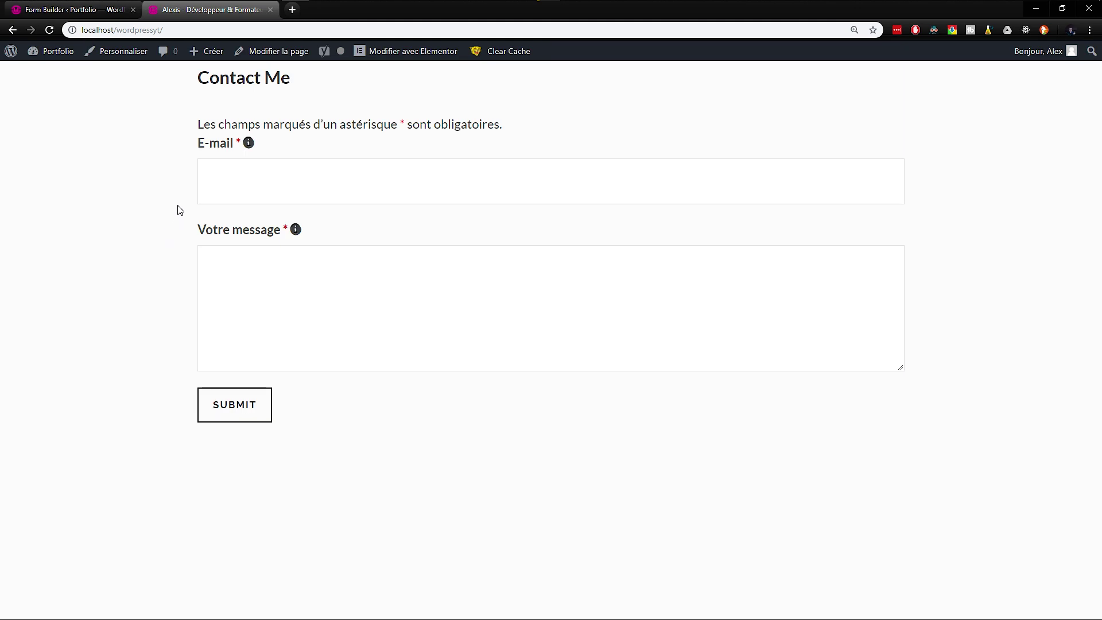
pyautogui.click(258, 278)
pyautogui.click(115, 287)
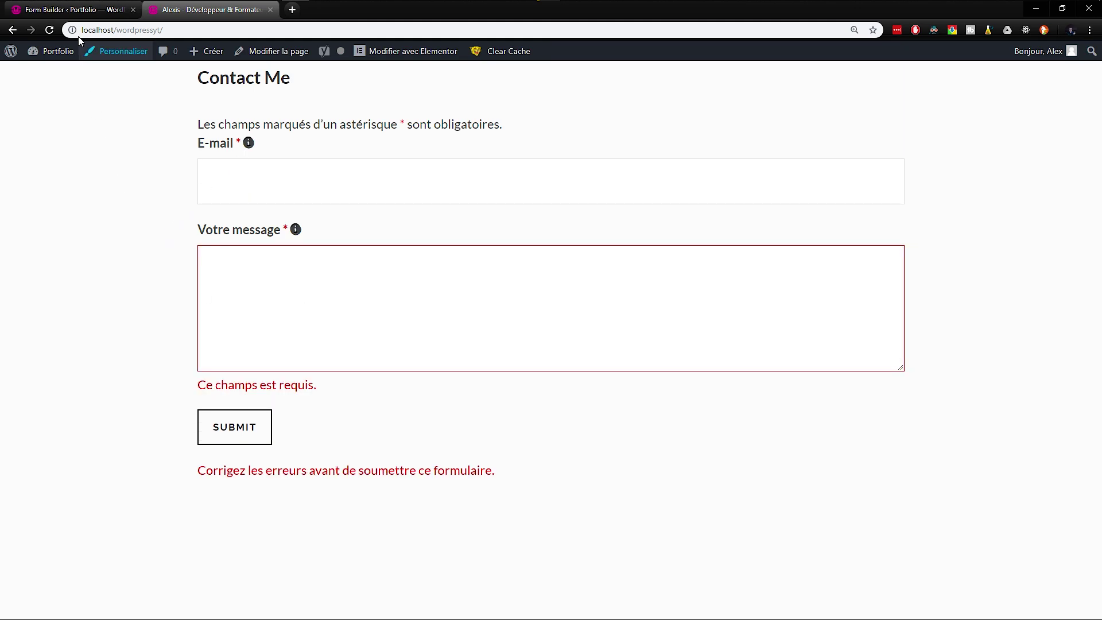
# Step: Copy the E-mail help text into the field's Valeur par défaut
pyautogui.click(72, 10)
pyautogui.click(524, 194)
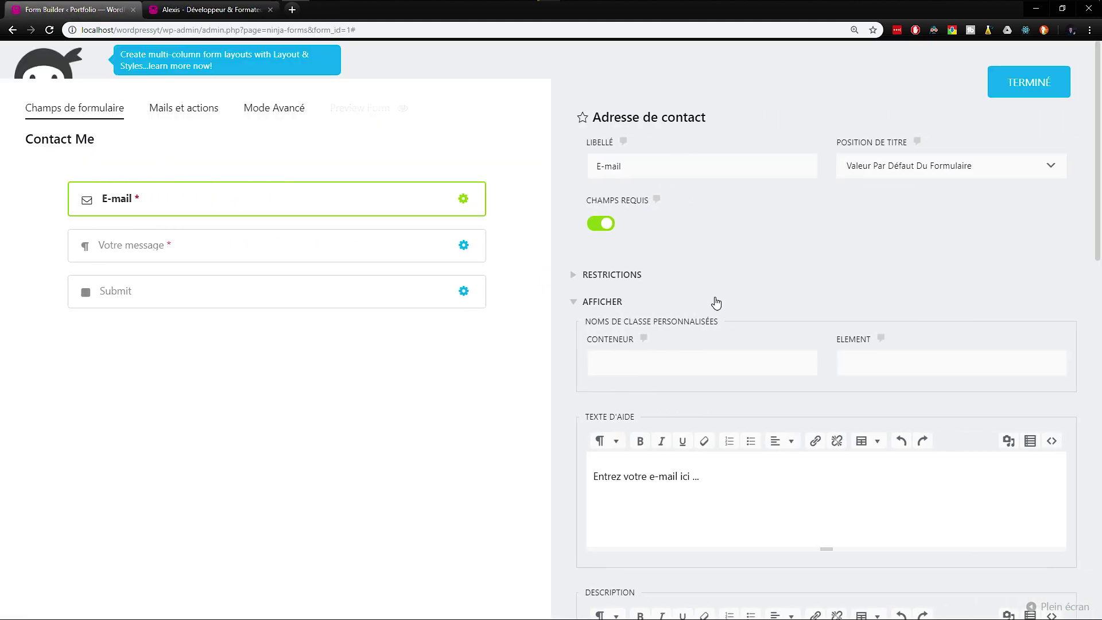
pyautogui.scroll(-3, 700, 313)
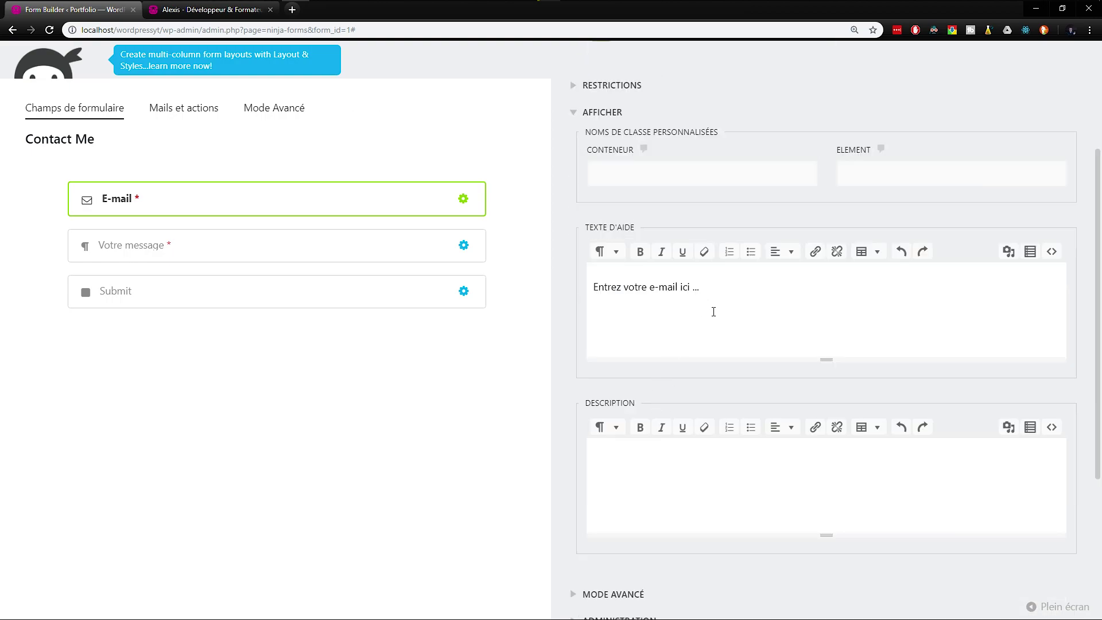
pyautogui.scroll(-4, 646, 275)
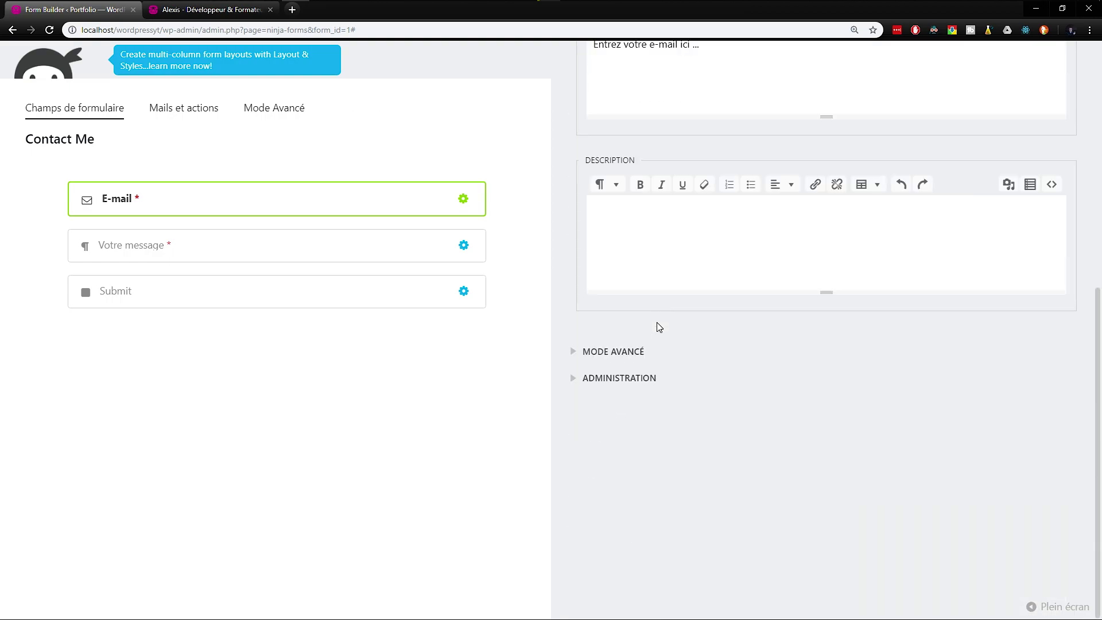
pyautogui.click(629, 352)
pyautogui.scroll(2, 643, 321)
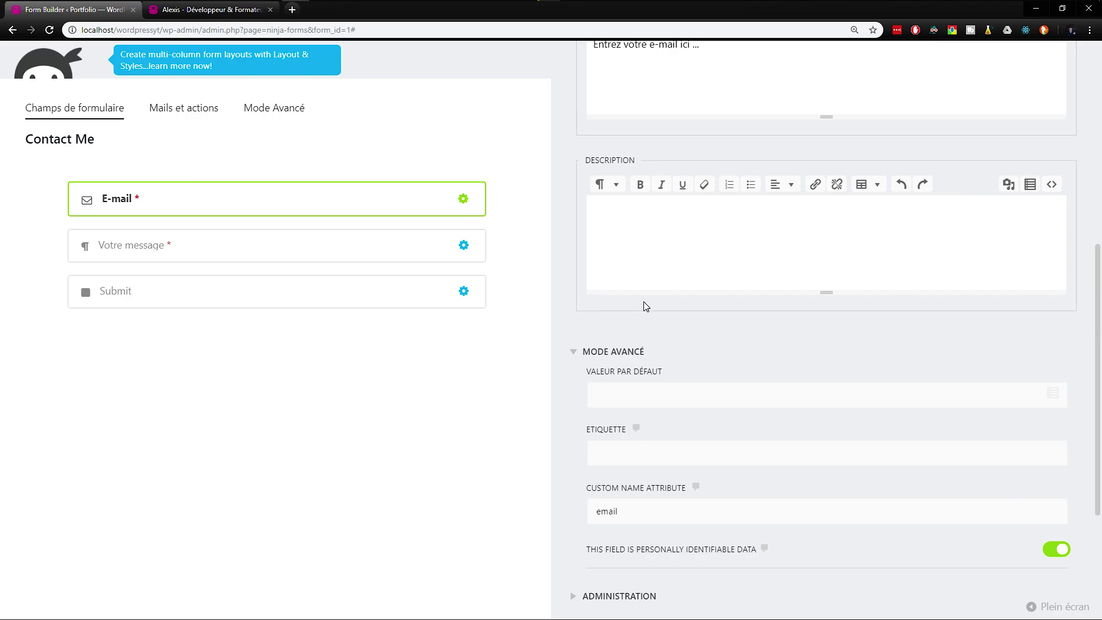
pyautogui.hotkey('ctrl', 'a')
pyautogui.hotkey('ctrl', 'c')
pyautogui.scroll(-3, 646, 320)
pyautogui.click(648, 330)
pyautogui.hotkey('ctrl', 'v')
# Step: Paste the same text into the E-mail Description, publish the form, and reload the contact page
pyautogui.click(625, 534)
pyautogui.scroll(-4, 639, 494)
pyautogui.scroll(2, 659, 455)
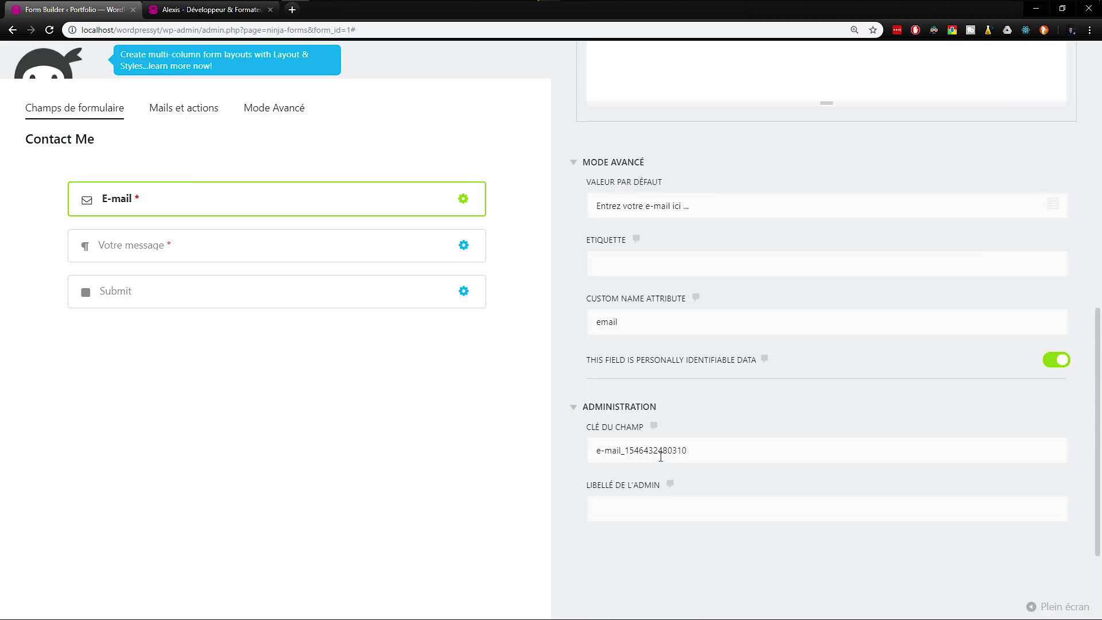
pyautogui.scroll(7, 645, 302)
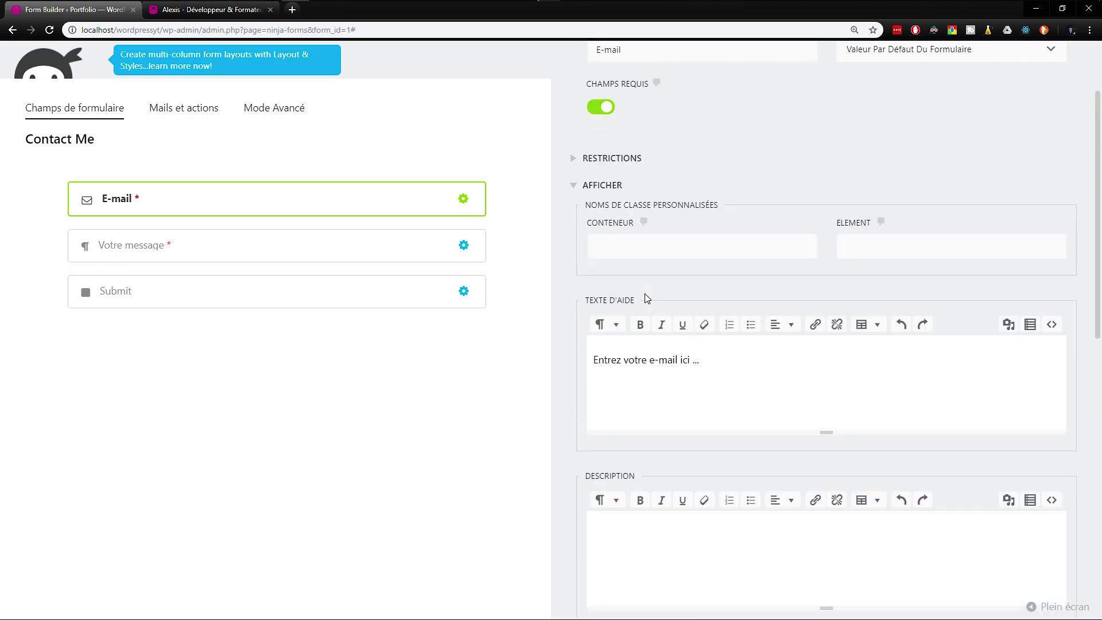
pyautogui.hotkey('ctrl', 'v')
pyautogui.scroll(4, 627, 475)
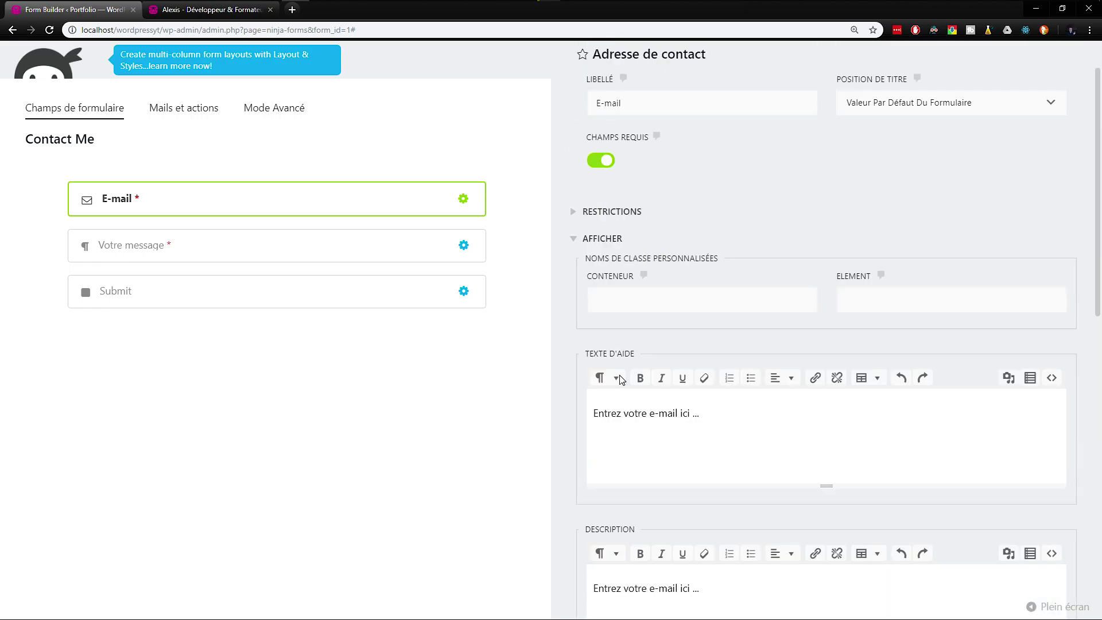
pyautogui.click(1022, 87)
pyautogui.click(1031, 104)
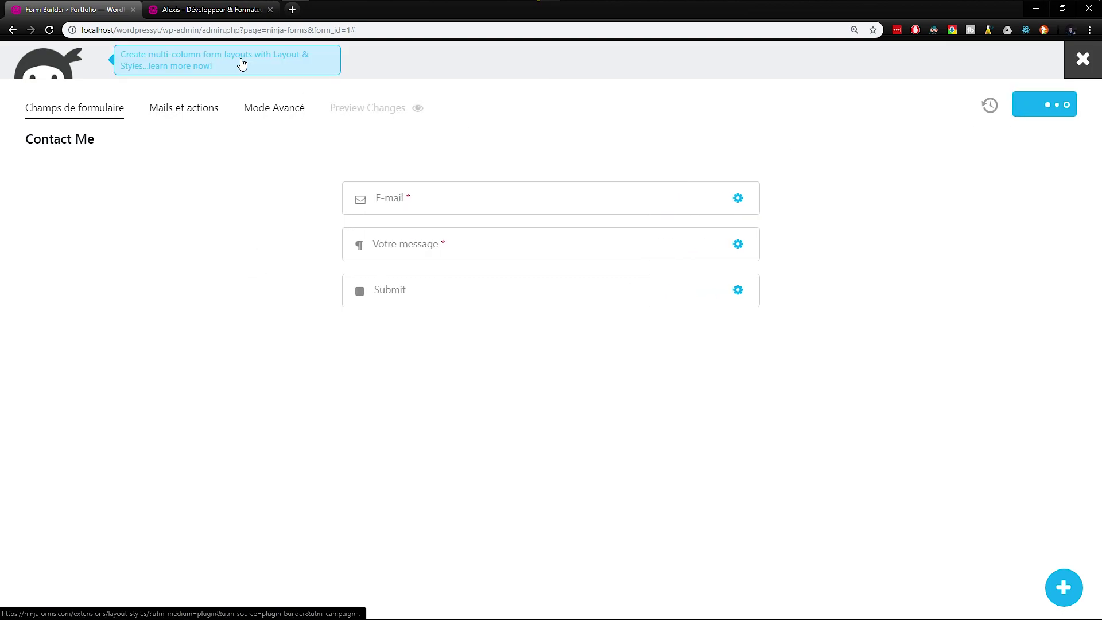
pyautogui.click(199, 9)
pyautogui.press('F5')
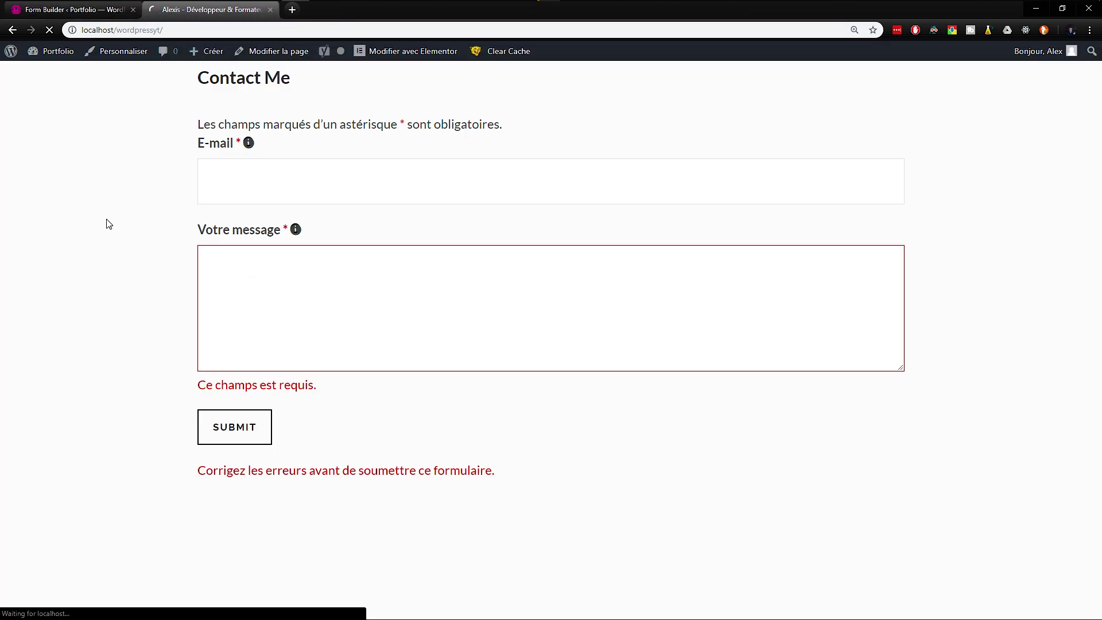
# Step: Delete stray characters from the prefilled text in the live E-mail input
pyautogui.click(254, 200)
pyautogui.moveTo(373, 206); pyautogui.dragTo(210, 200)
pyautogui.click(373, 206)
pyautogui.moveTo(389, 207); pyautogui.dragTo(343, 200)
pyautogui.press('BackSpace')
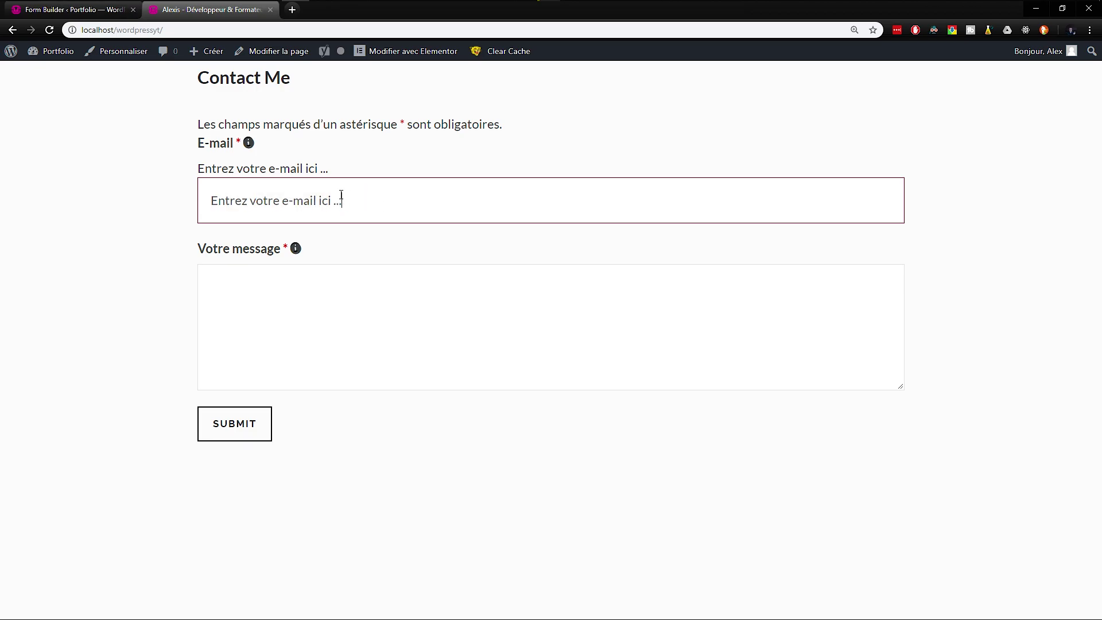
# Step: Clear the E-mail field's Texte d'aide and Valeur par défaut, then reload the contact page
pyautogui.click(92, 16)
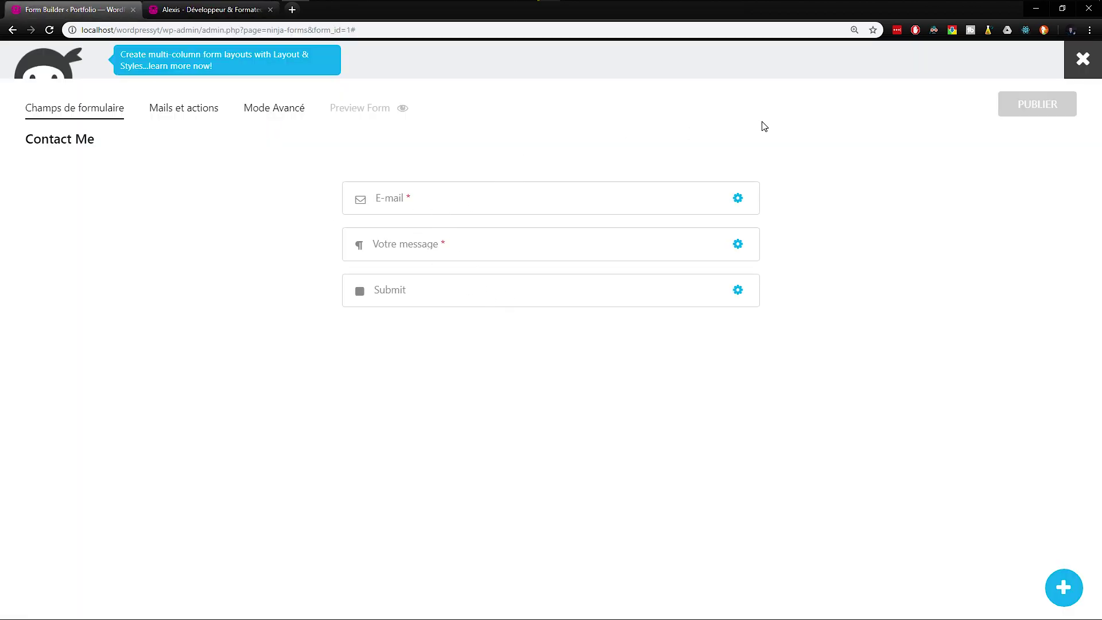
pyautogui.click(531, 204)
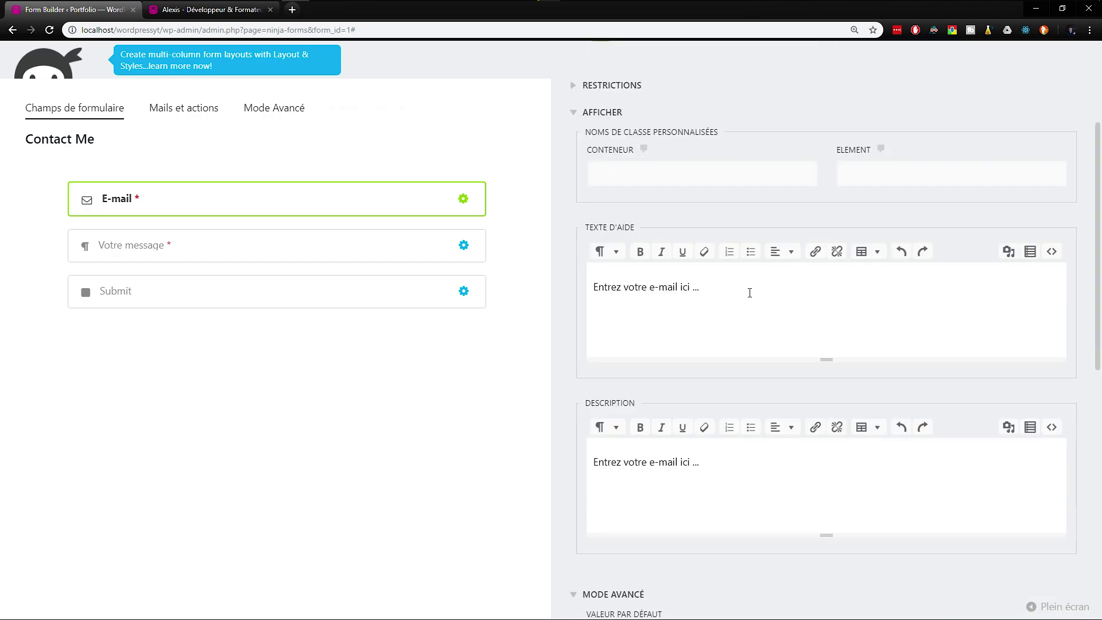
pyautogui.moveTo(700, 286); pyautogui.dragTo(566, 283)
pyautogui.press('BackSpace')
pyautogui.scroll(-3, 689, 468)
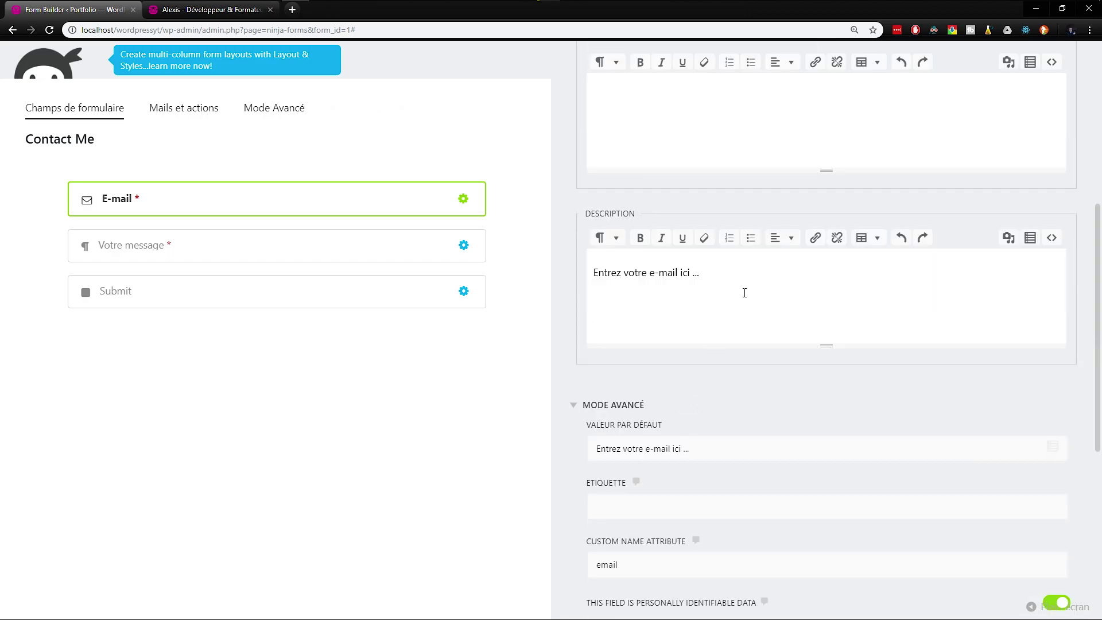
pyautogui.tripleClick(688, 453)
pyautogui.press('BackSpace')
pyautogui.scroll(5, 782, 253)
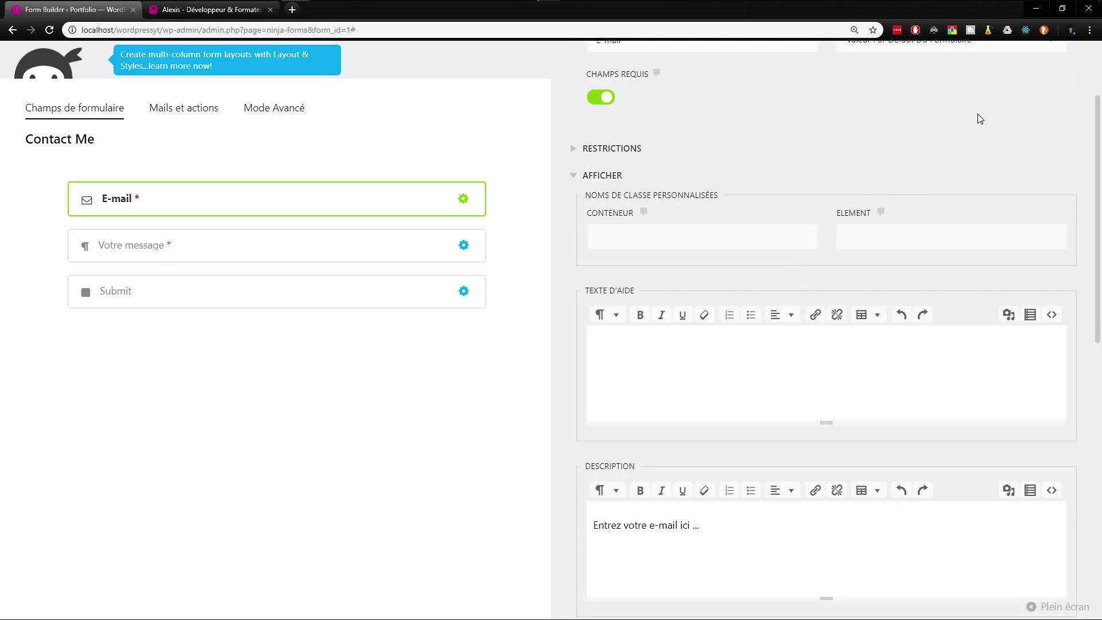
pyautogui.click(1033, 72)
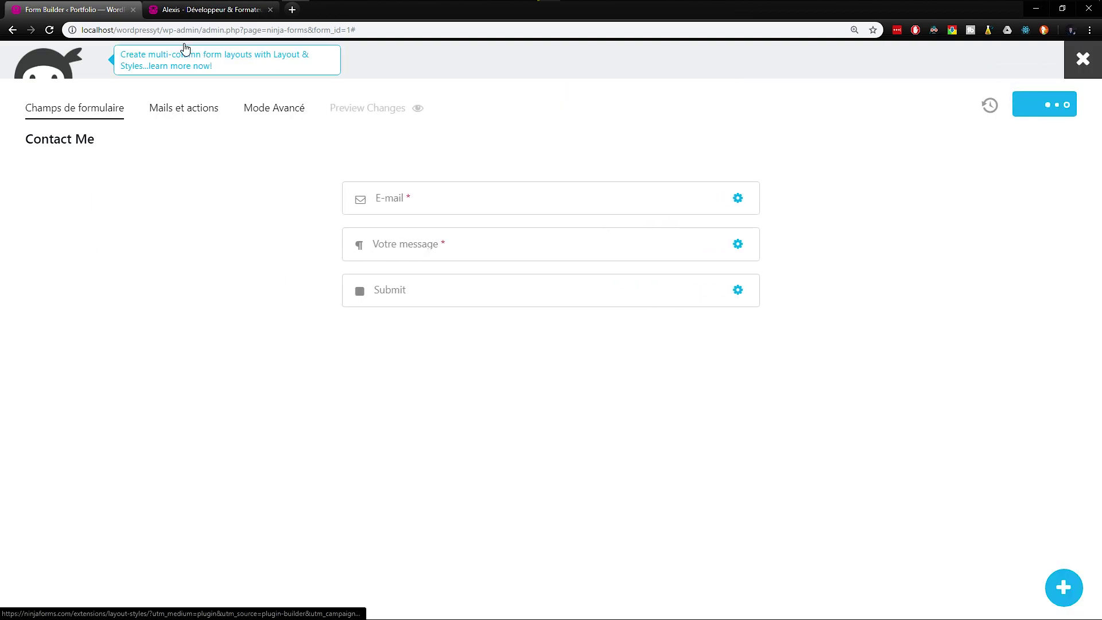
pyautogui.click(191, 10)
pyautogui.press('F5')
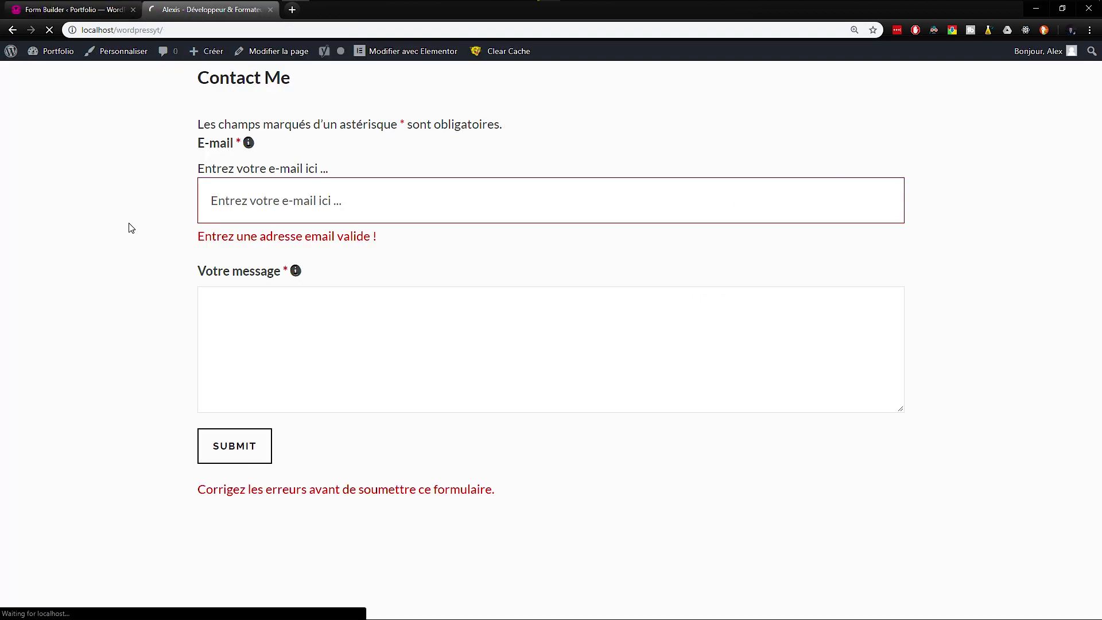
# Step: Move the E-mail Description text into the field's Valeur par défaut
pyautogui.click(75, 10)
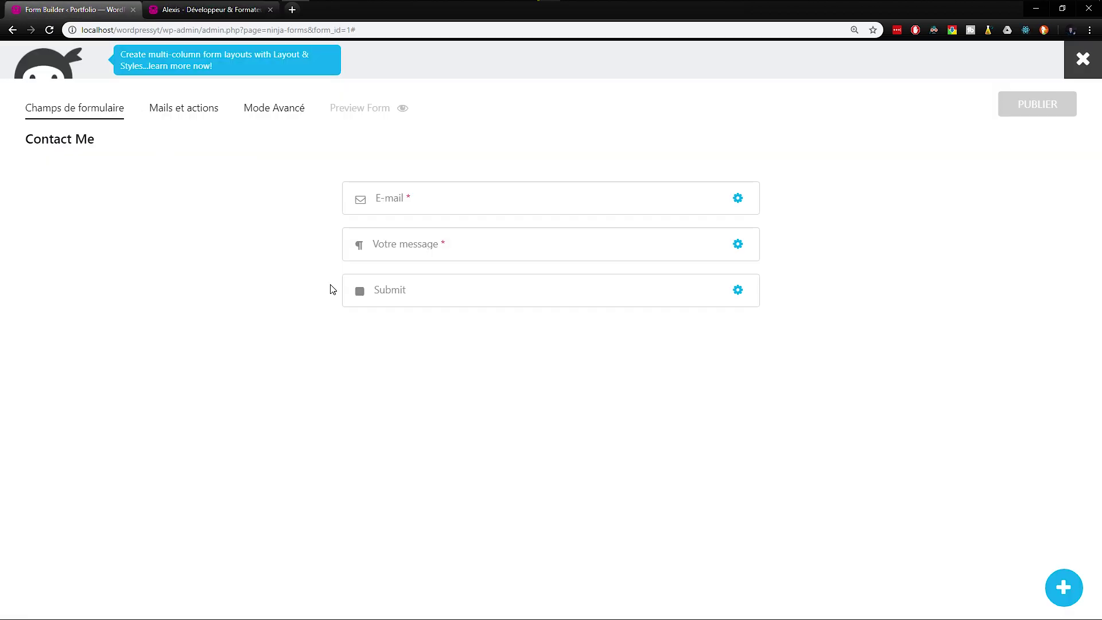
pyautogui.click(403, 191)
pyautogui.scroll(-4, 688, 417)
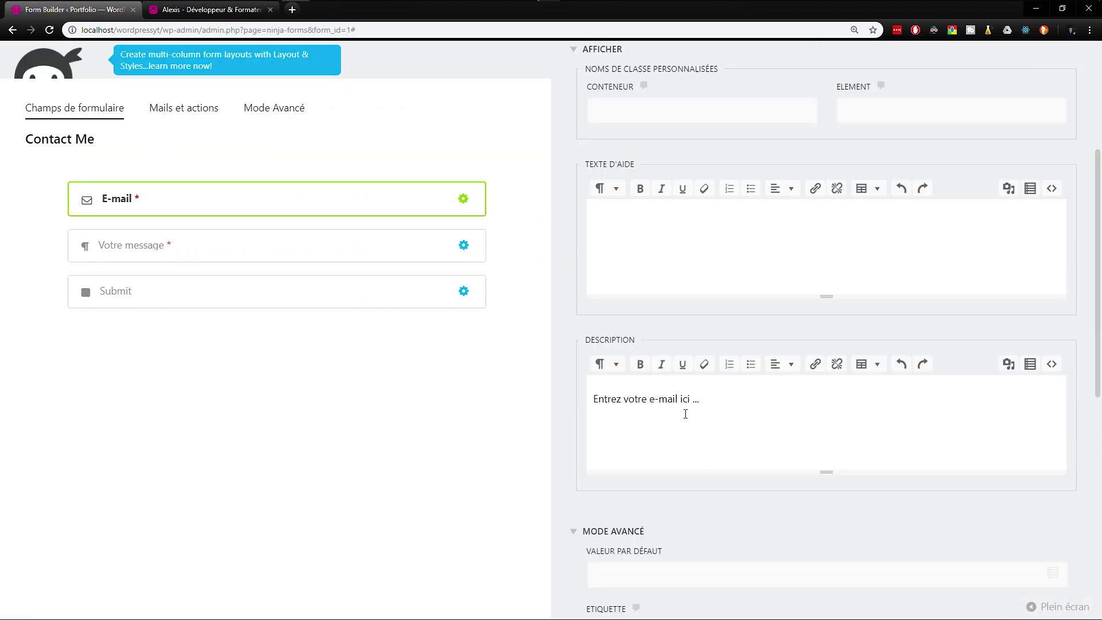
pyautogui.hotkey('ctrl', 'a')
pyautogui.hotkey('ctrl', 'x')
pyautogui.scroll(-3, 632, 425)
pyautogui.click(632, 385)
pyautogui.hotkey('ctrl', 'v')
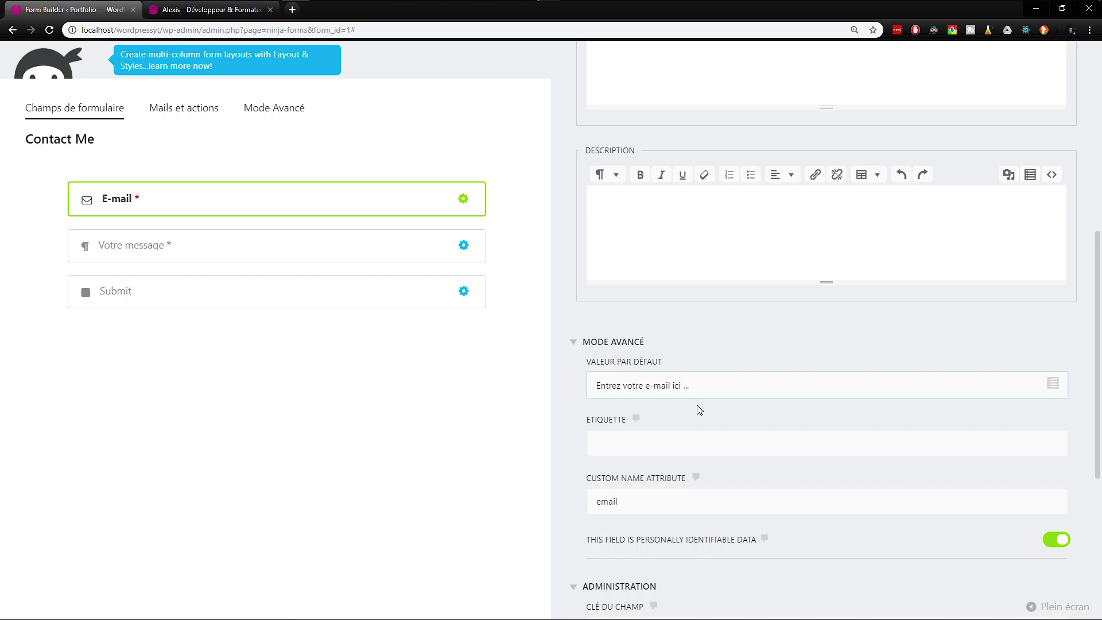
pyautogui.scroll(7, 713, 402)
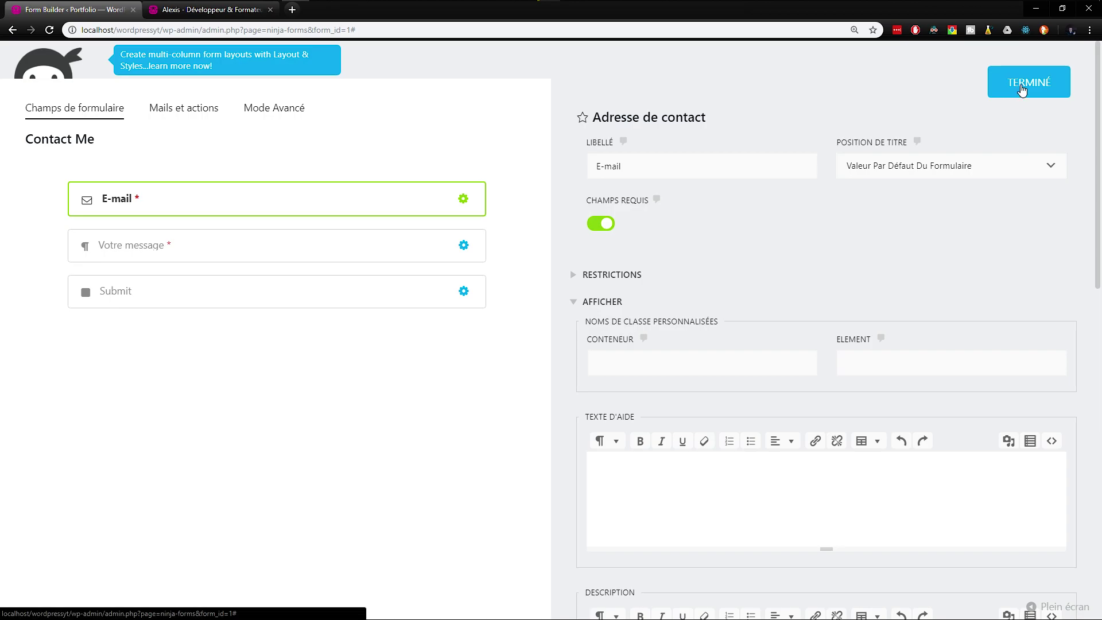
pyautogui.click(1026, 86)
# Step: Move the Votre message help text into that field's Valeur par défaut
pyautogui.click(423, 245)
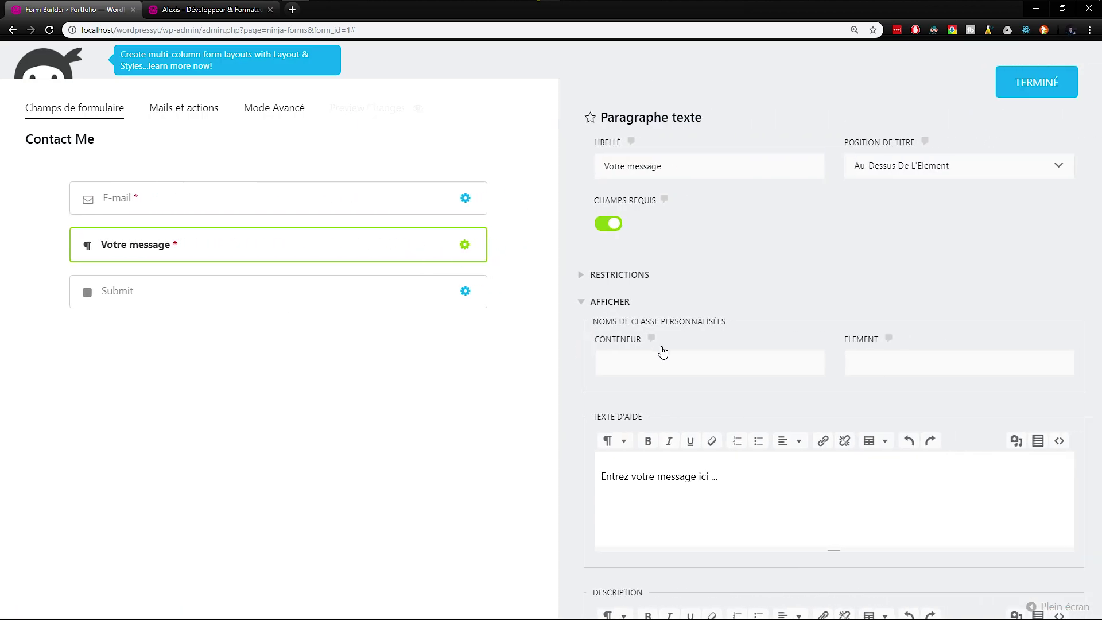
pyautogui.tripleClick(740, 481)
pyautogui.press('BackSpace')
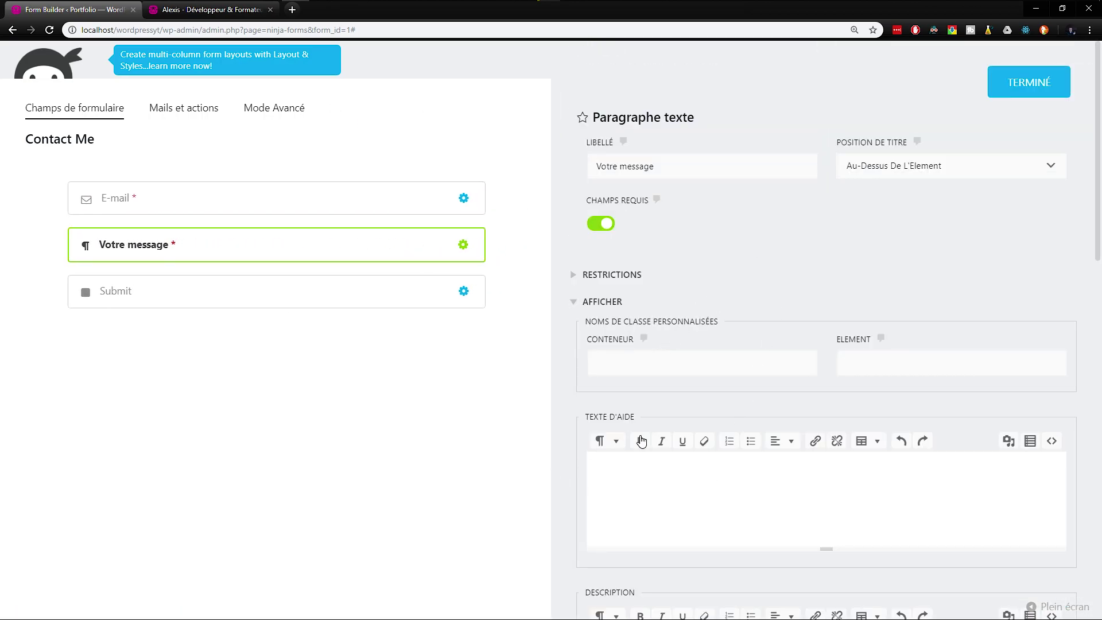
pyautogui.scroll(-7, 657, 409)
pyautogui.scroll(-1, 657, 410)
pyautogui.click(638, 445)
pyautogui.hotkey('ctrl', 'v')
pyautogui.scroll(-4, 750, 339)
pyautogui.scroll(10, 755, 337)
pyautogui.click(1029, 90)
# Step: Publish the form, reload the contact page, and test typing in and clearing the message field
pyautogui.click(1049, 110)
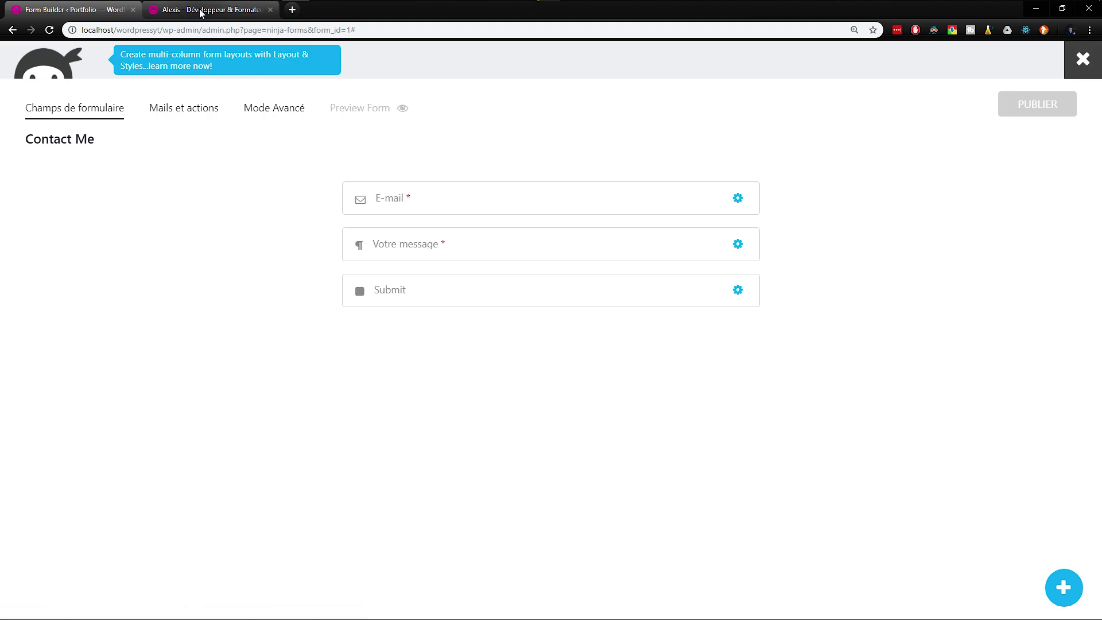
pyautogui.click(201, 12)
pyautogui.press('F5')
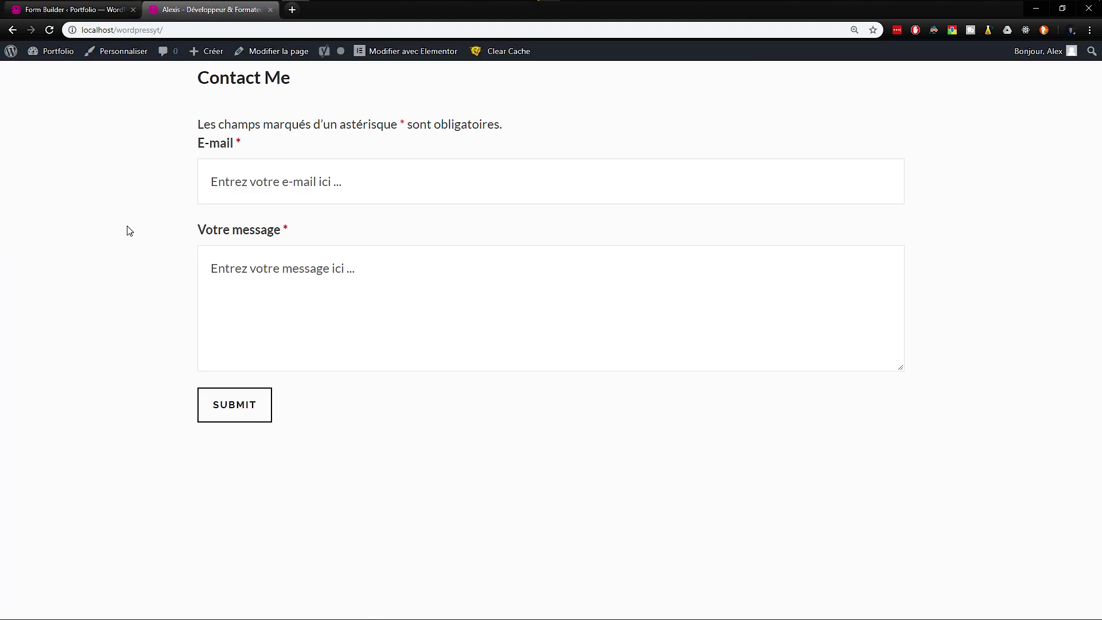
pyautogui.moveTo(438, 263); pyautogui.dragTo(164, 277)
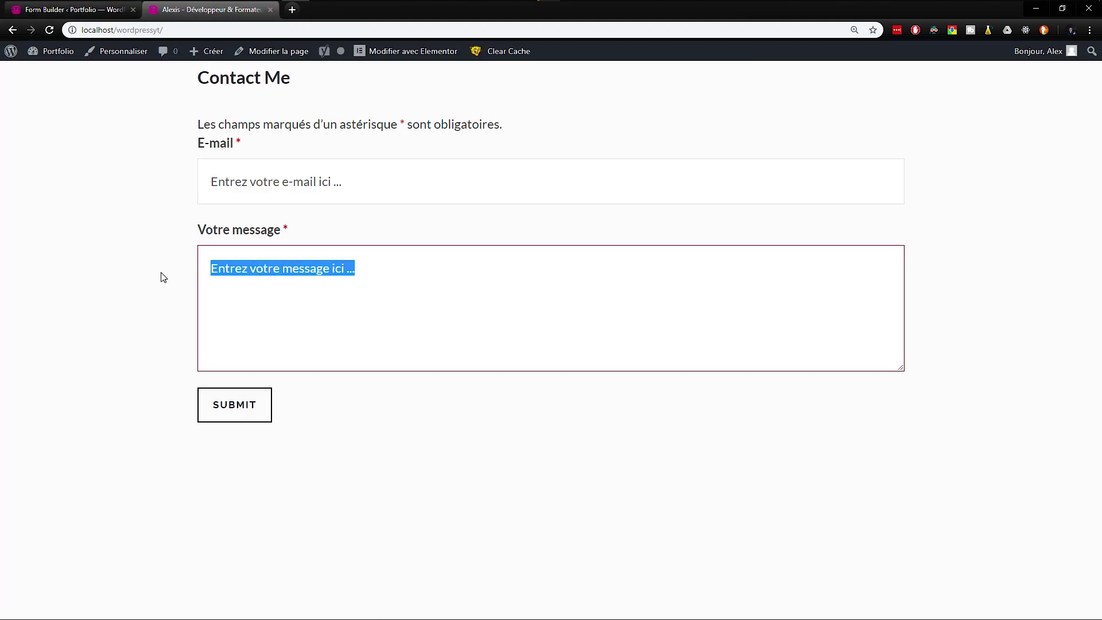
pyautogui.write('azazazaza')
pyautogui.hotkey('ctrl', 'a')
pyautogui.press('BackSpace')
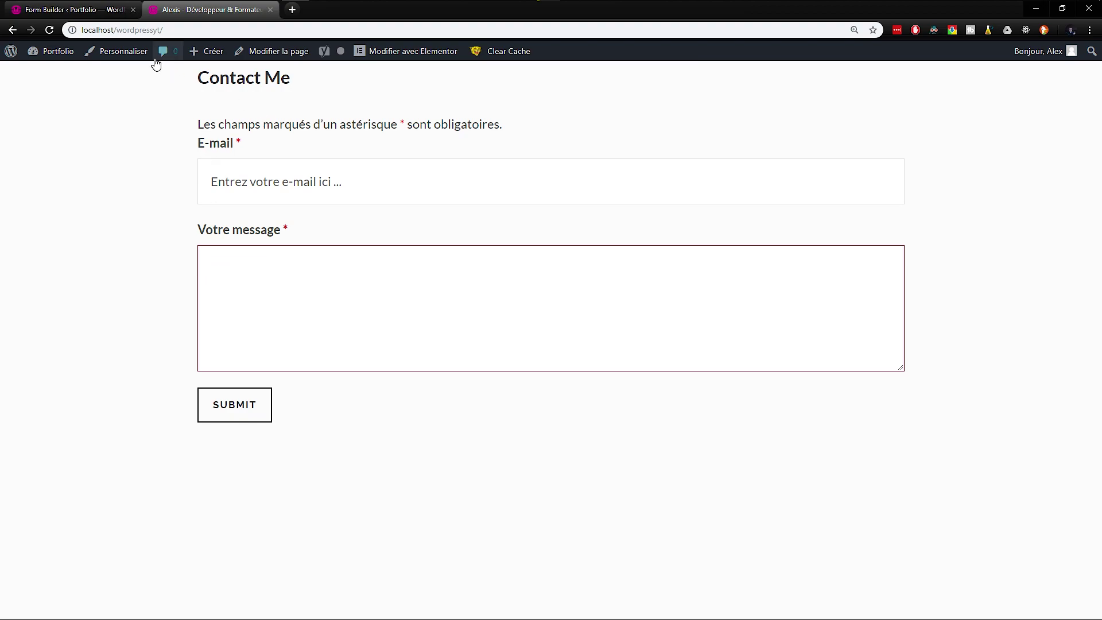
pyautogui.moveTo(298, 81); pyautogui.dragTo(185, 87)
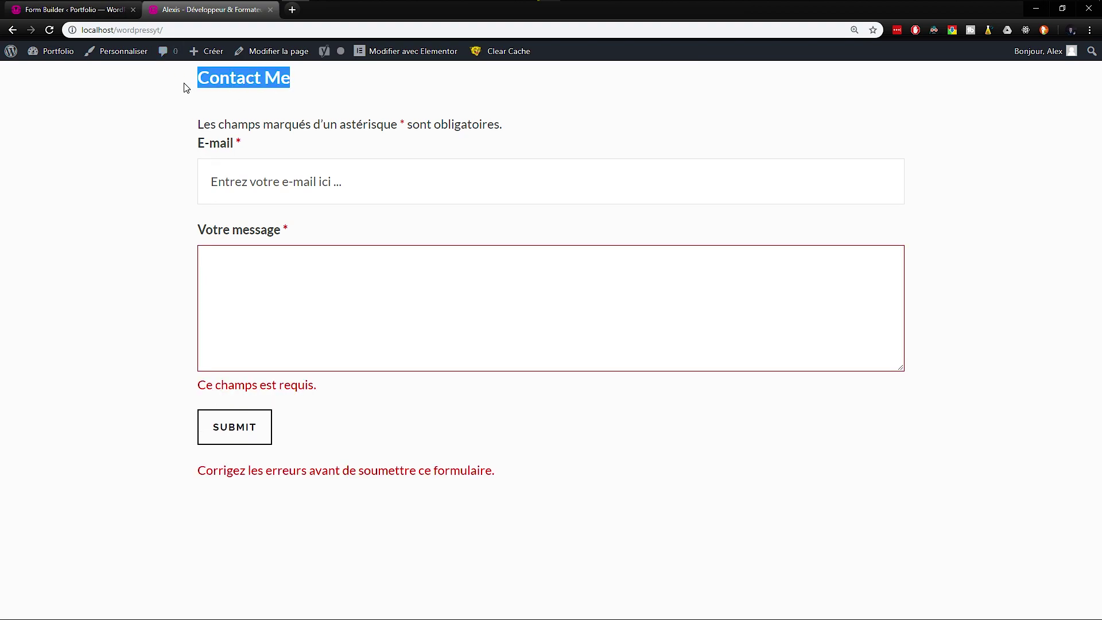
pyautogui.click(97, 12)
# Step: Switch off 'Afficher titre du formulaire' in the Contact Me display settings
pyautogui.click(238, 108)
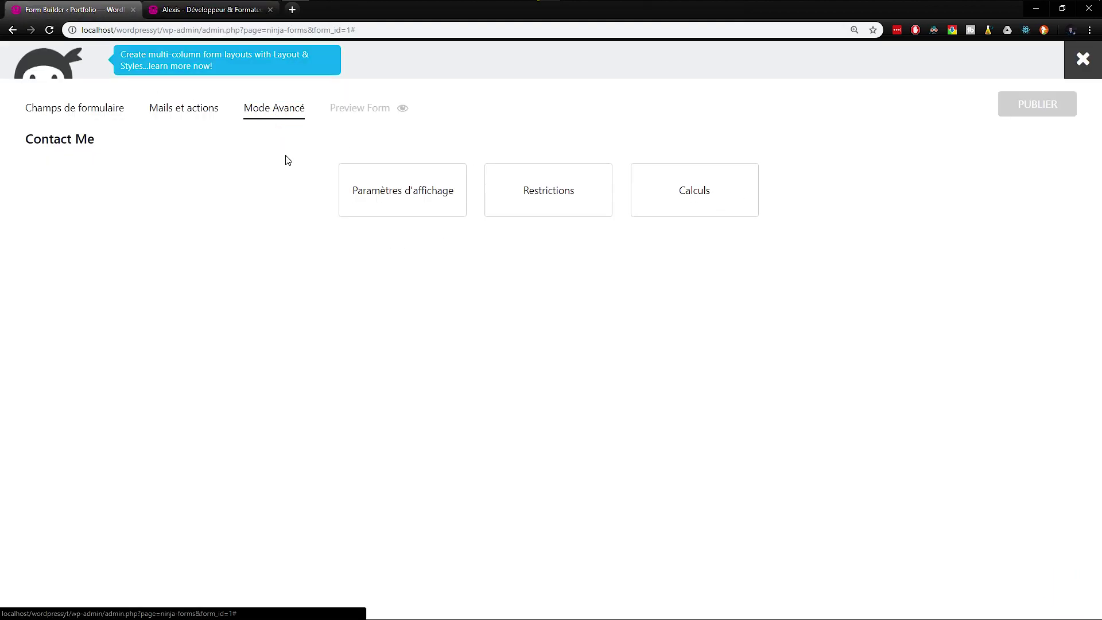
pyautogui.click(398, 192)
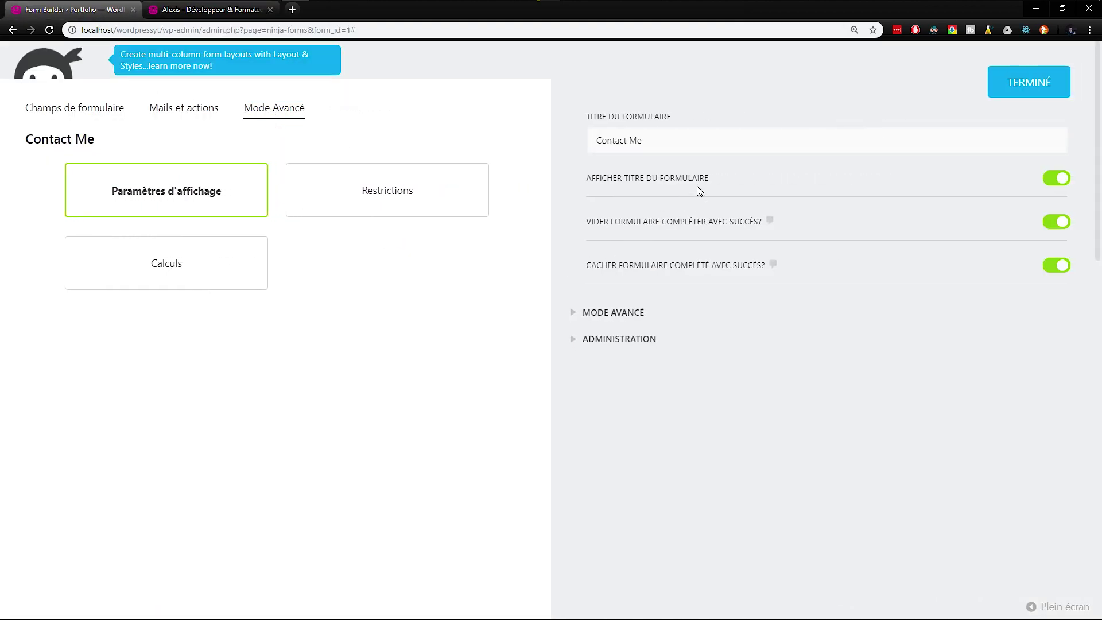
pyautogui.moveTo(649, 141); pyautogui.dragTo(577, 151)
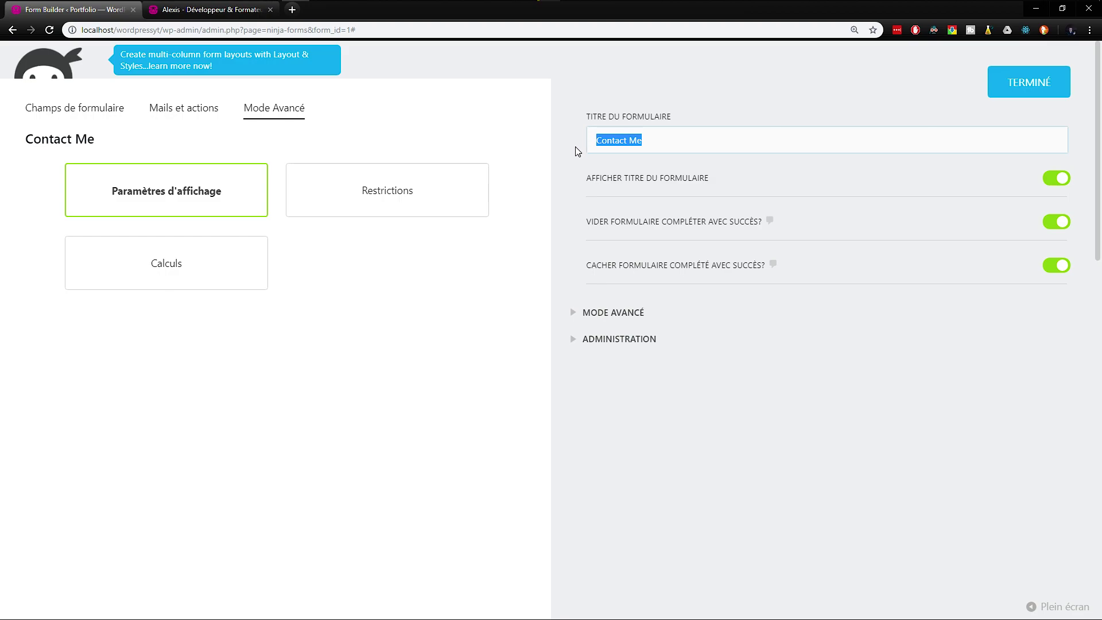
pyautogui.click(1055, 180)
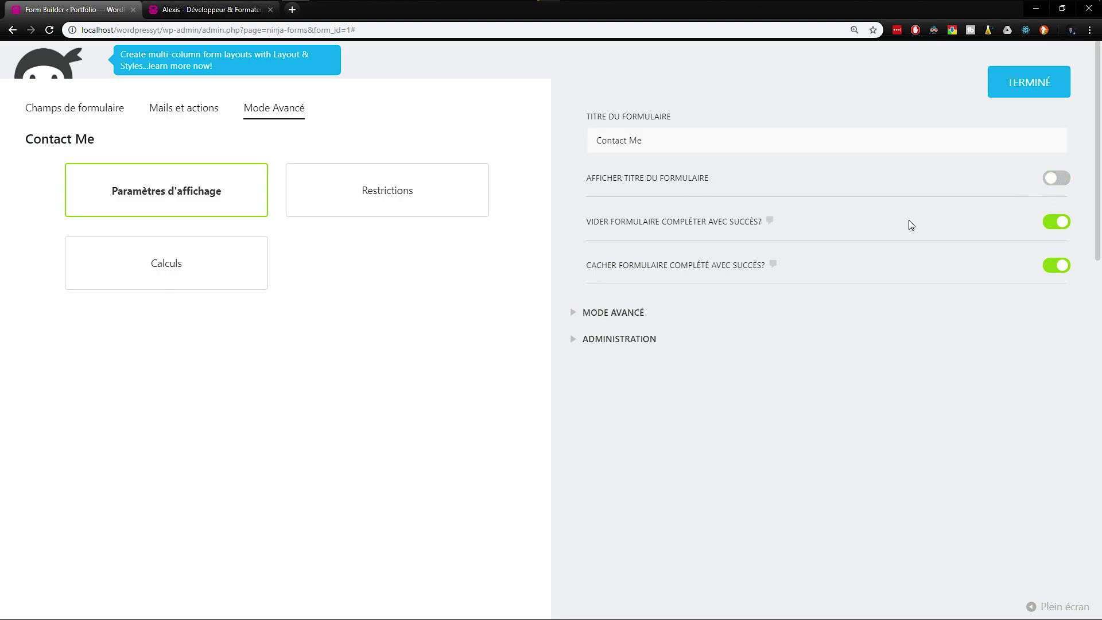
# Step: Review the advanced display and administration options, then close the panel and publish the form
pyautogui.click(609, 314)
pyautogui.scroll(-15, 611, 340)
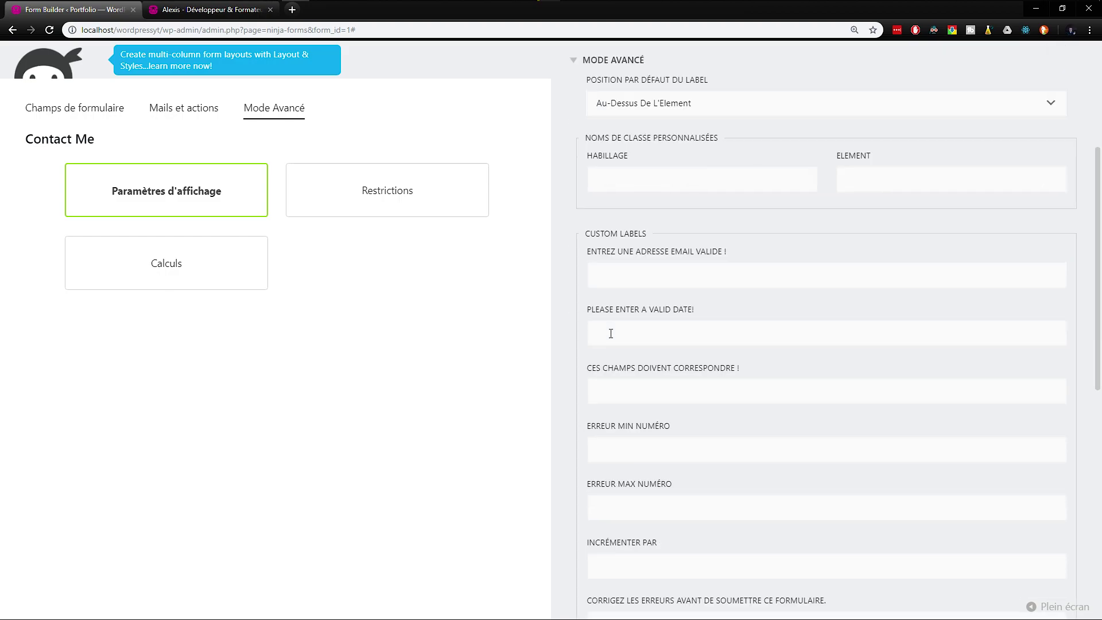
pyautogui.click(619, 377)
pyautogui.scroll(10, 623, 386)
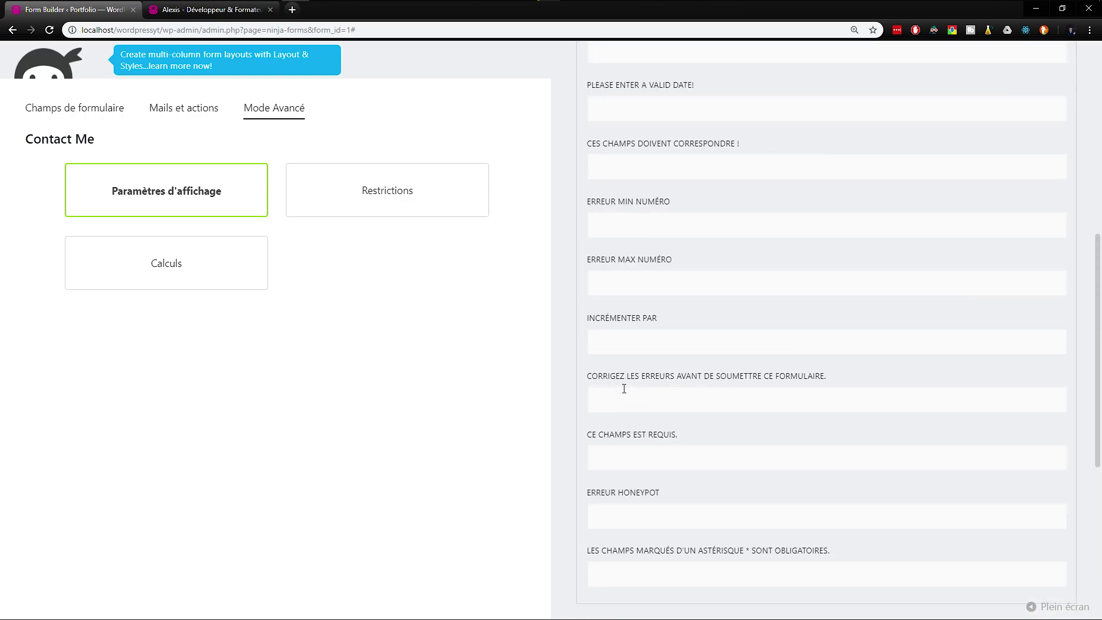
pyautogui.click(674, 304)
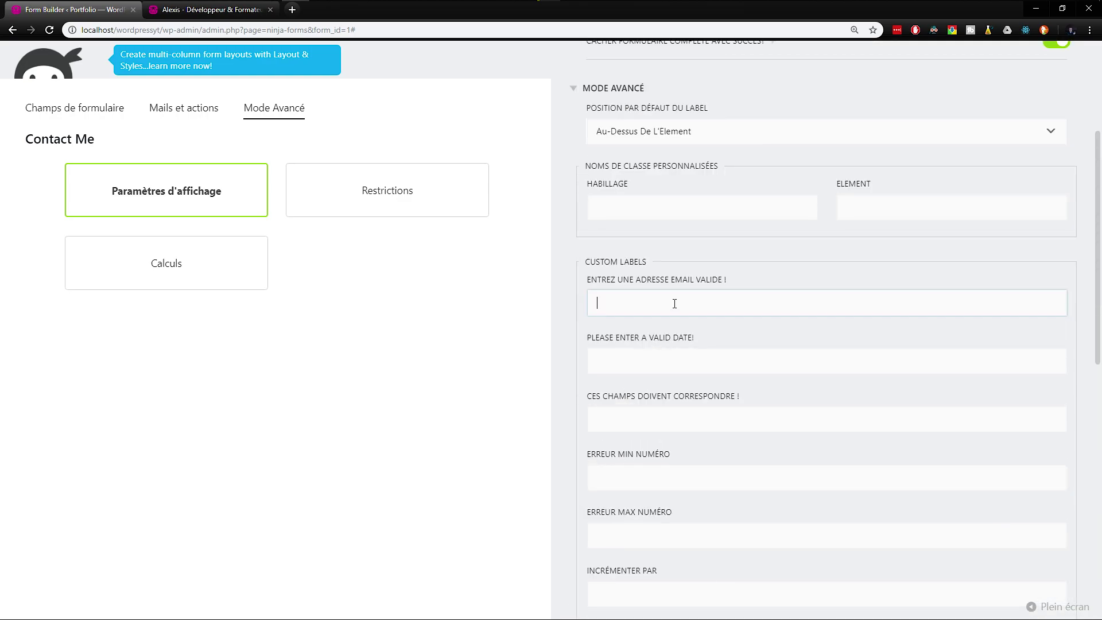
pyautogui.doubleClick(588, 263)
pyautogui.click(677, 297)
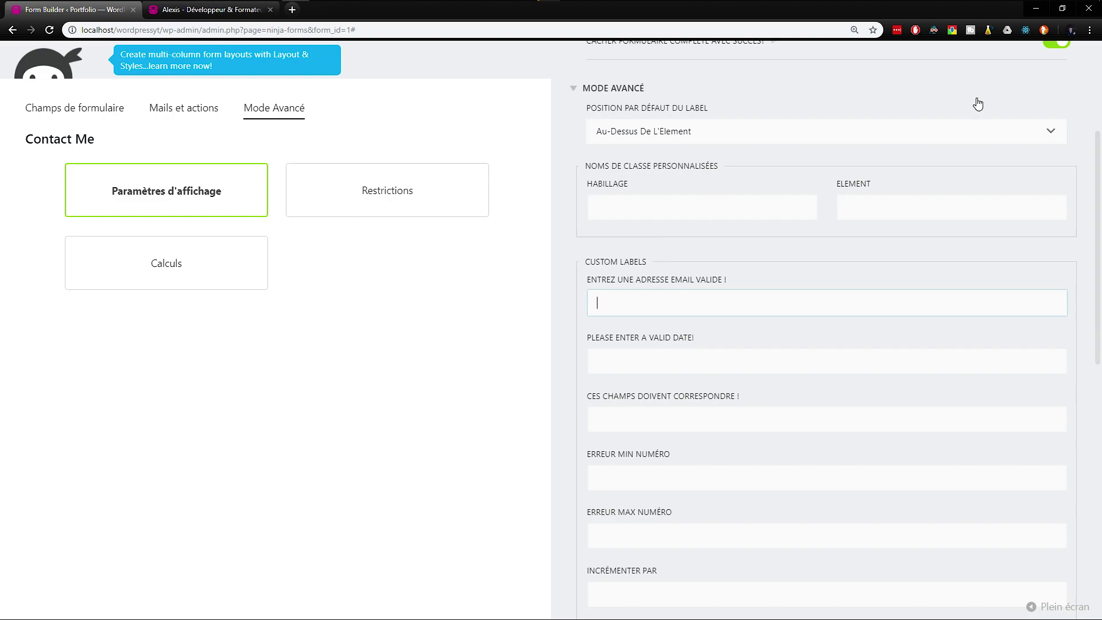
pyautogui.scroll(2, 1042, 96)
pyautogui.scroll(2, 1033, 141)
pyautogui.click(1045, 82)
pyautogui.click(1044, 104)
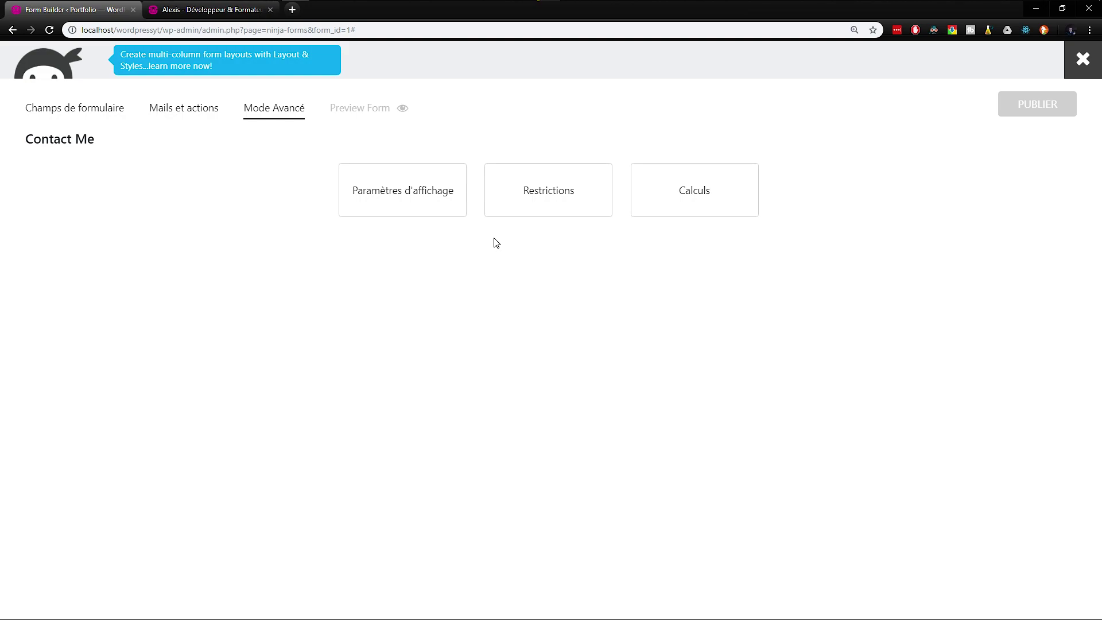
# Step: Look over the form's e-mail actions, then reload the live contact page
pyautogui.click(172, 115)
pyautogui.click(72, 117)
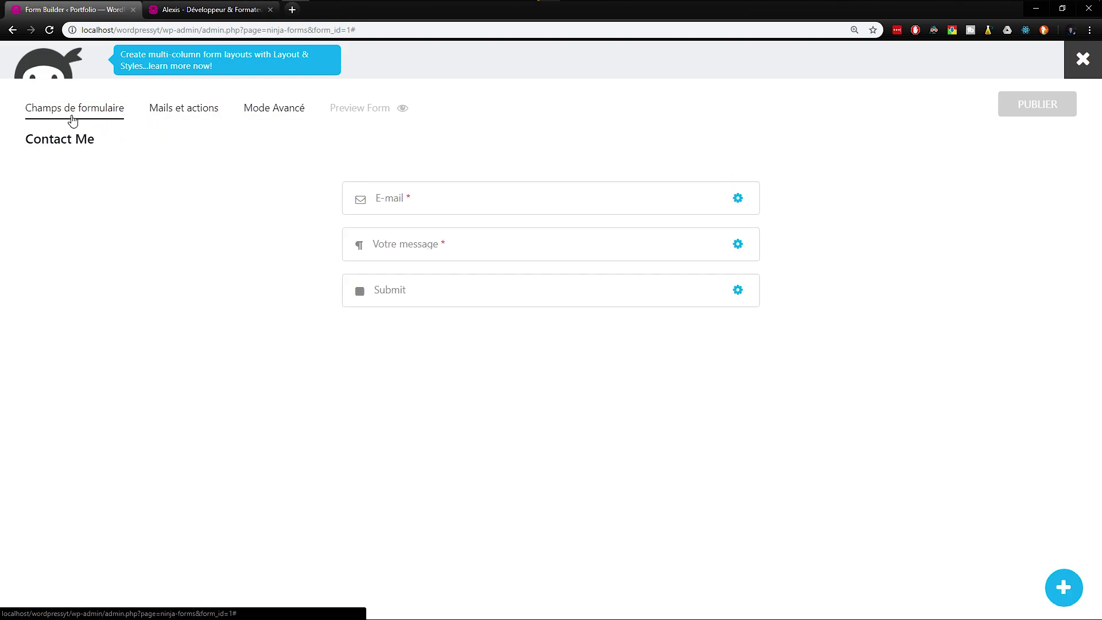
pyautogui.click(204, 17)
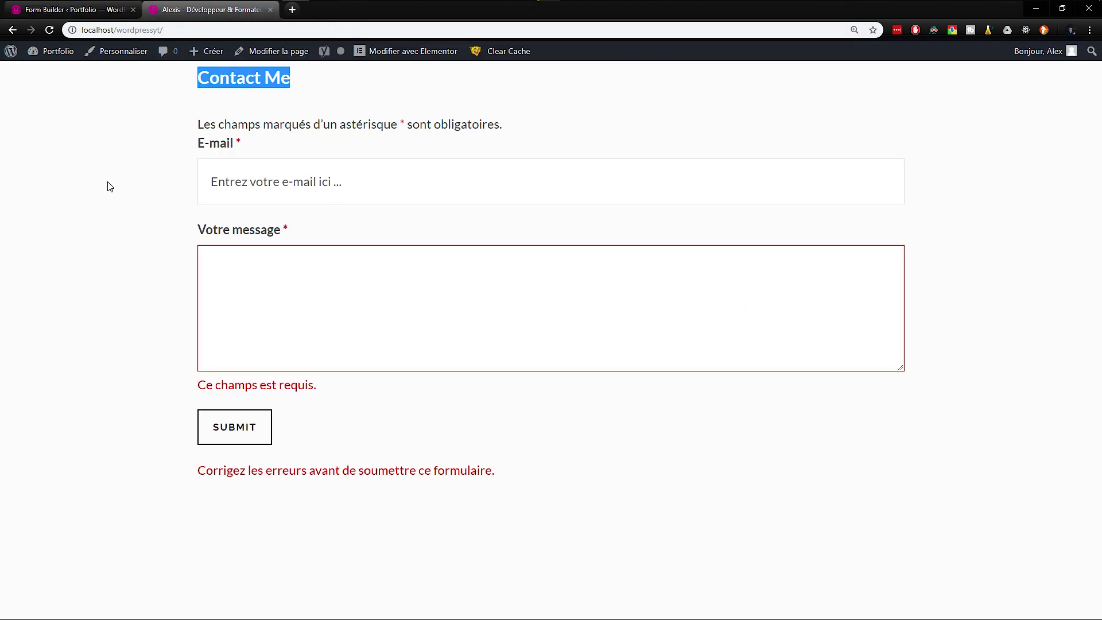
pyautogui.press('F5')
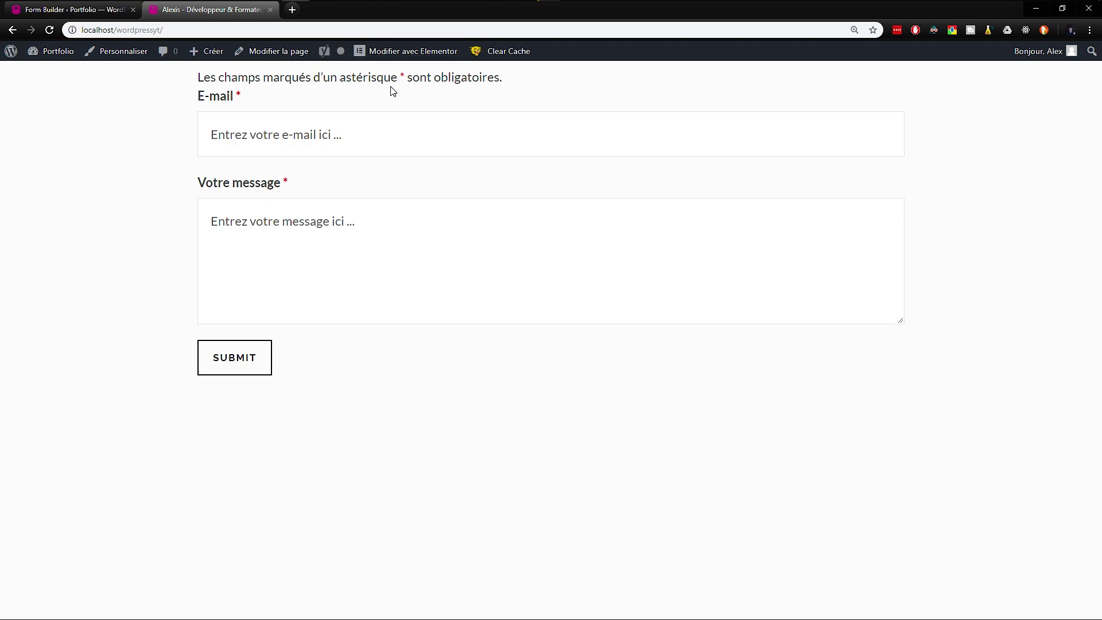
# Step: Leave the E-mail field empty to trigger the 'Entrez une adresse email valide !' error
pyautogui.click(259, 132)
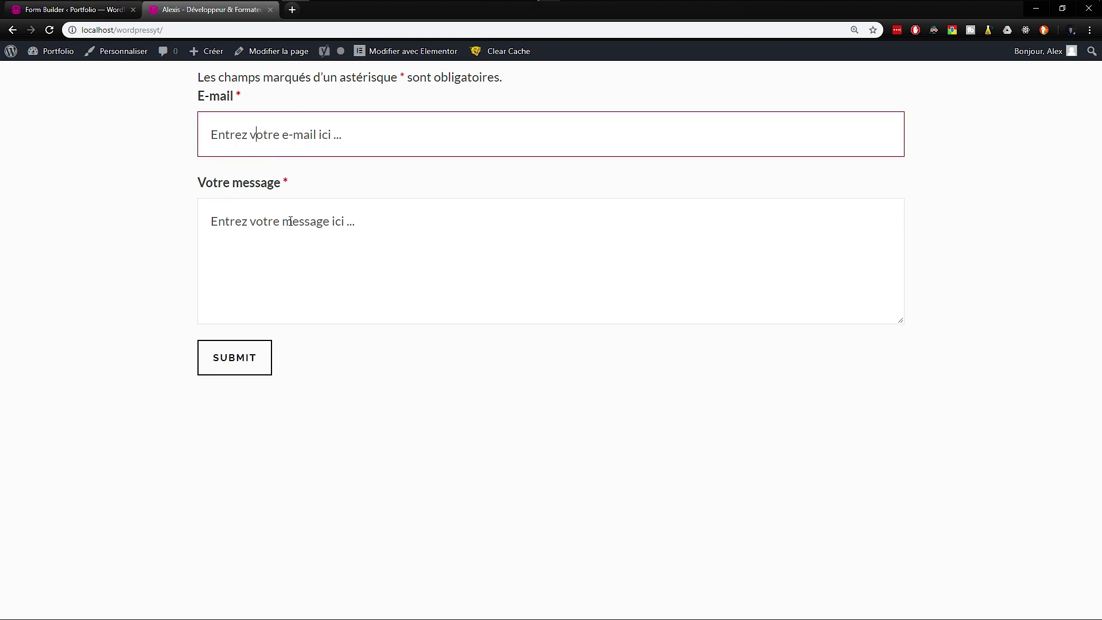
pyautogui.click(315, 244)
pyautogui.click(154, 272)
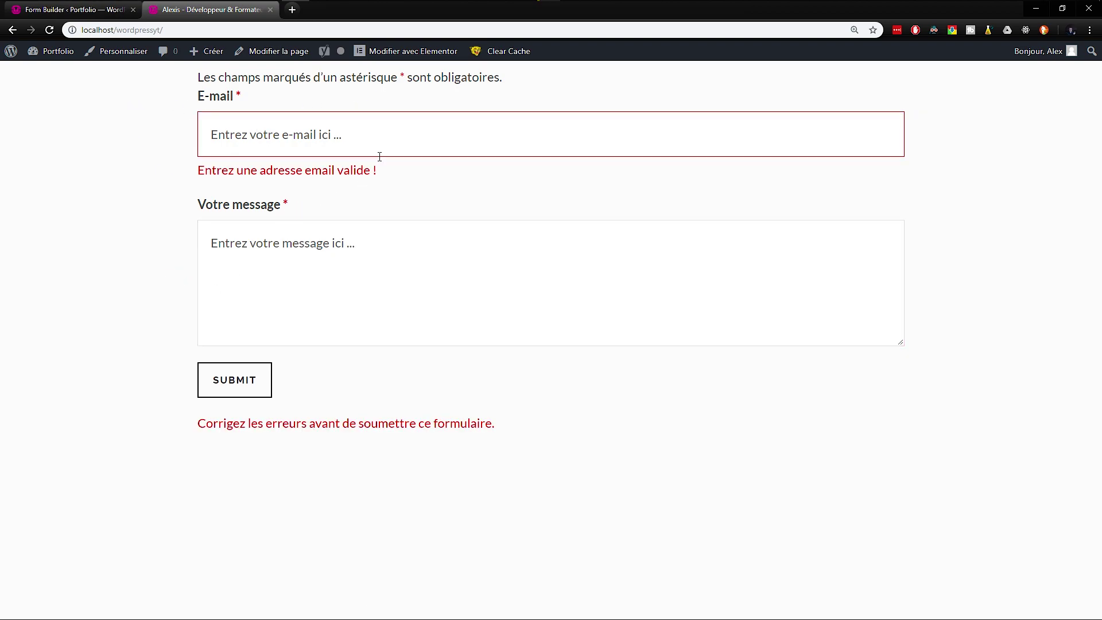
pyautogui.moveTo(380, 156); pyautogui.dragTo(181, 148)
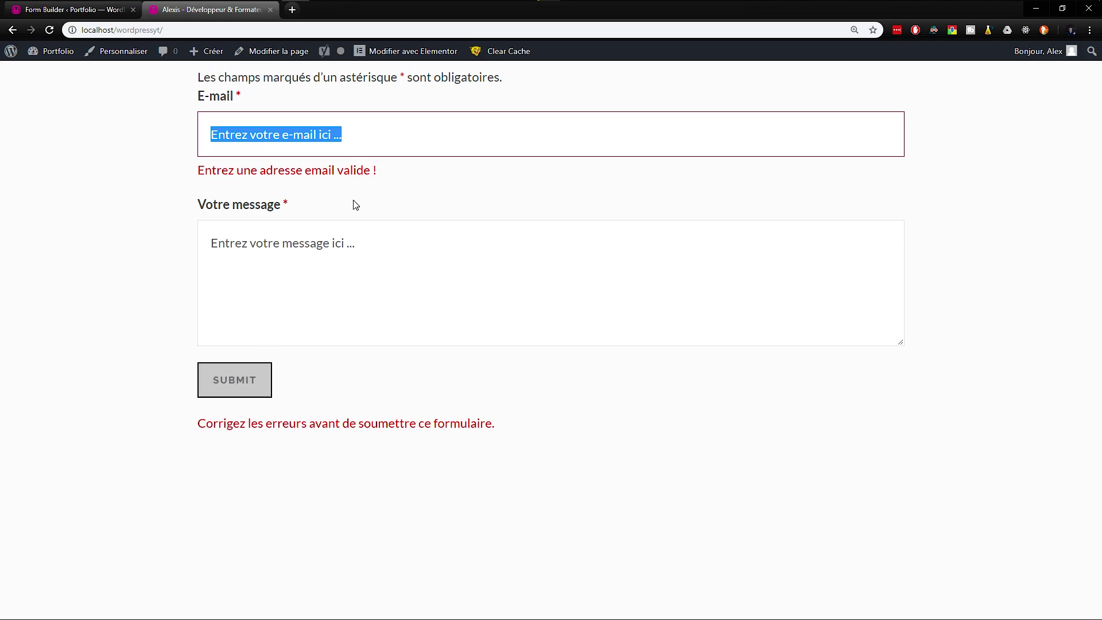
pyautogui.hotkey('ctrl', 'Tab')
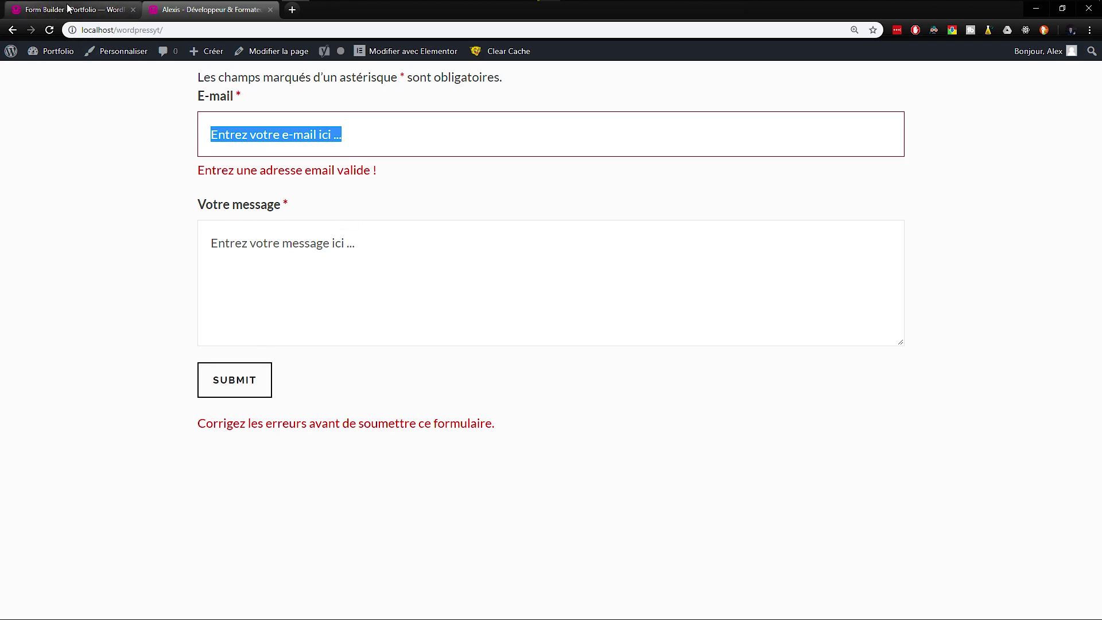
# Step: Label the submit button Envoyer with processing label 'En cours d'envoie' and publish
pyautogui.click(427, 296)
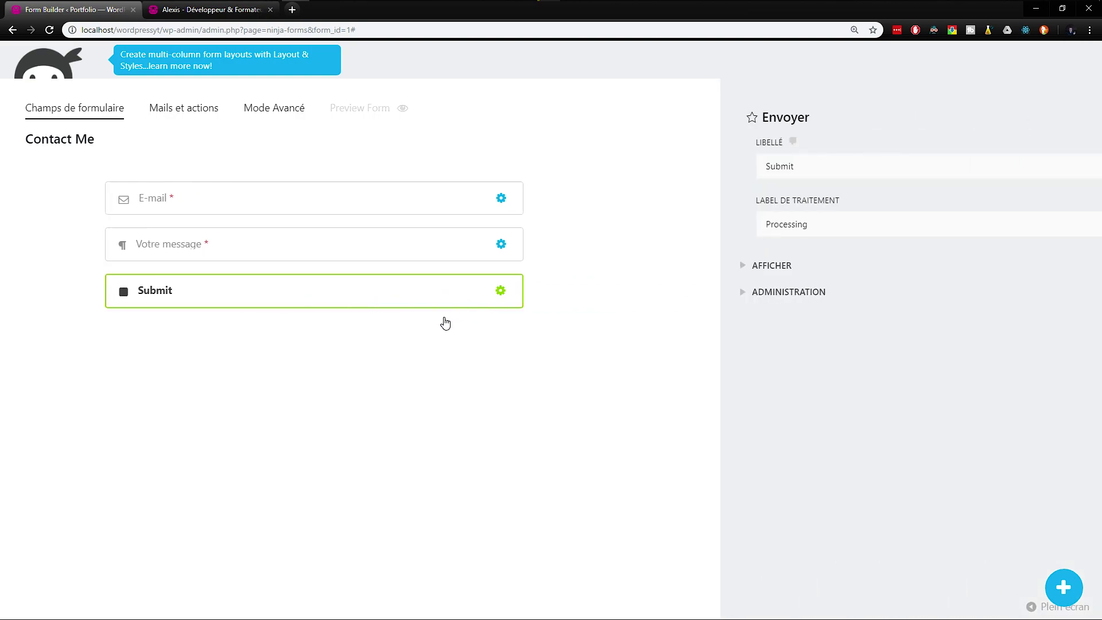
pyautogui.write('Envoyer')
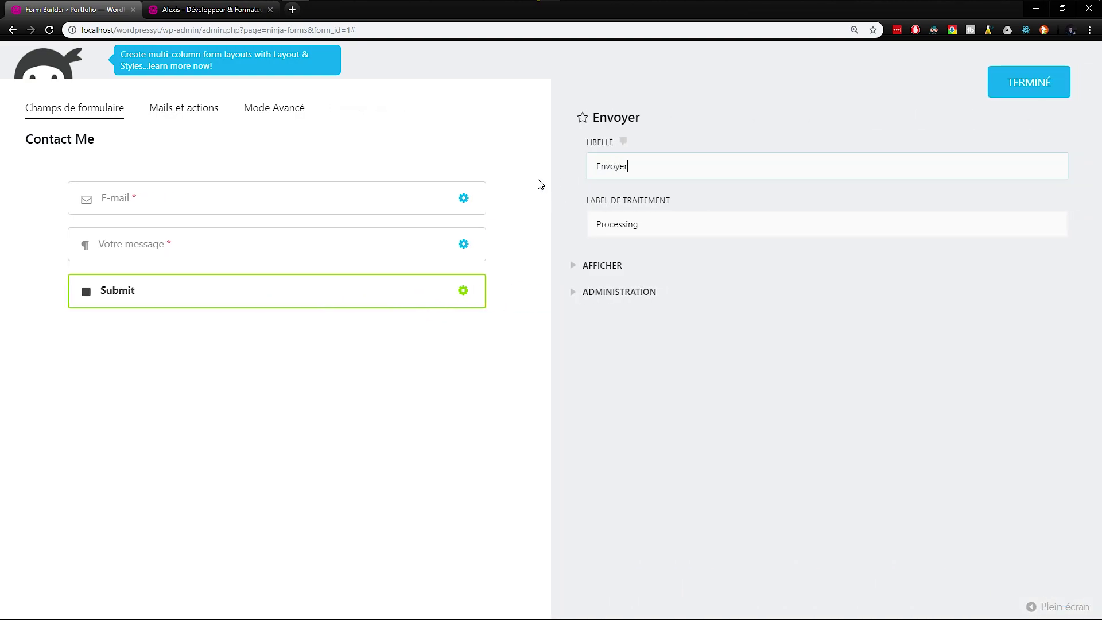
pyautogui.press('Tab')
pyautogui.write("En cours d'envoie")
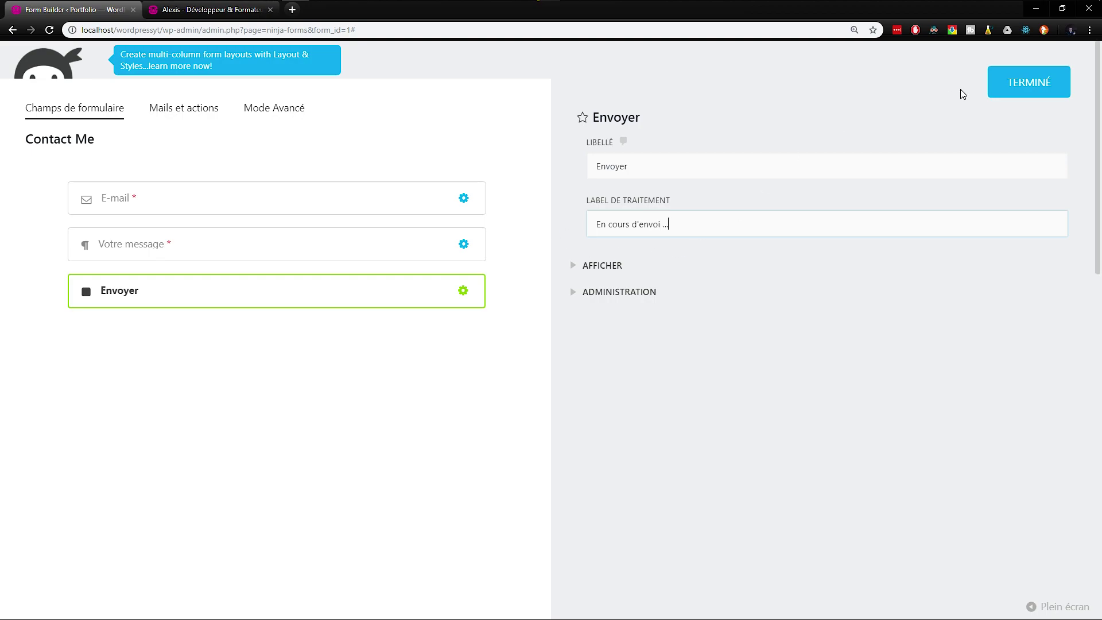
pyautogui.click(1009, 85)
pyautogui.click(1030, 103)
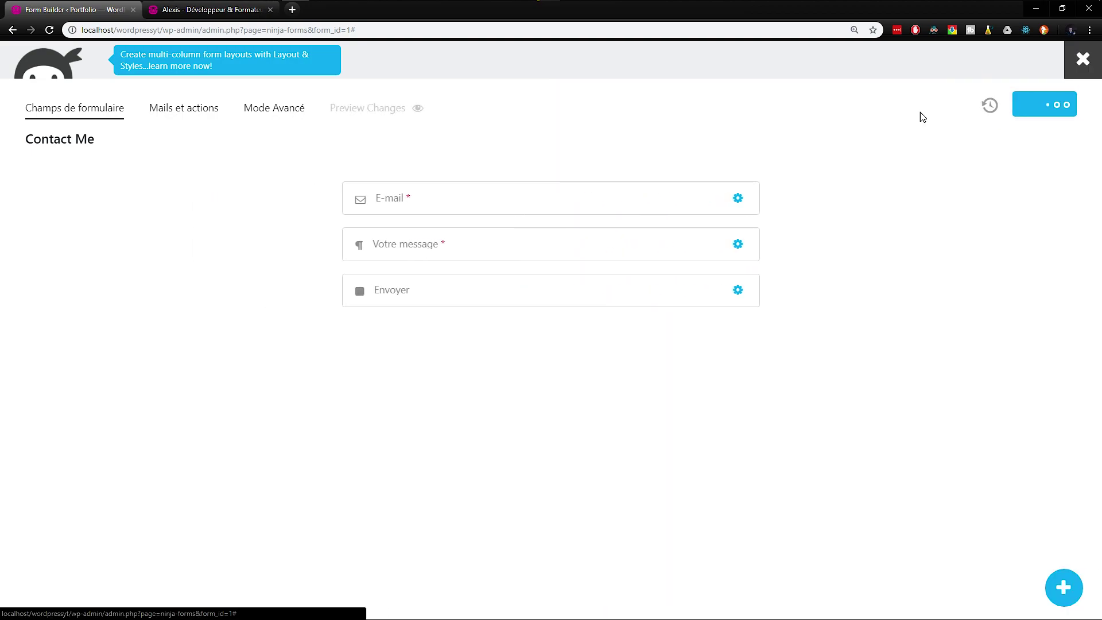
# Step: On the reloaded site, submit the form with an autofilled e-mail and message 'Ceci est un test'
pyautogui.click(212, 9)
pyautogui.press('F5')
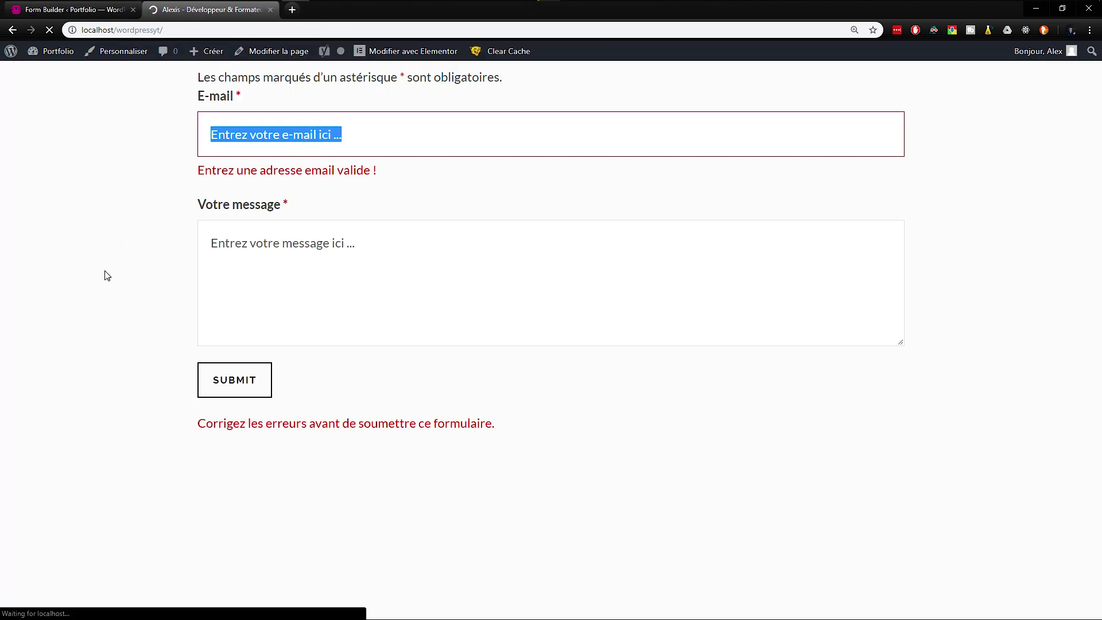
pyautogui.moveTo(415, 136); pyautogui.dragTo(168, 150)
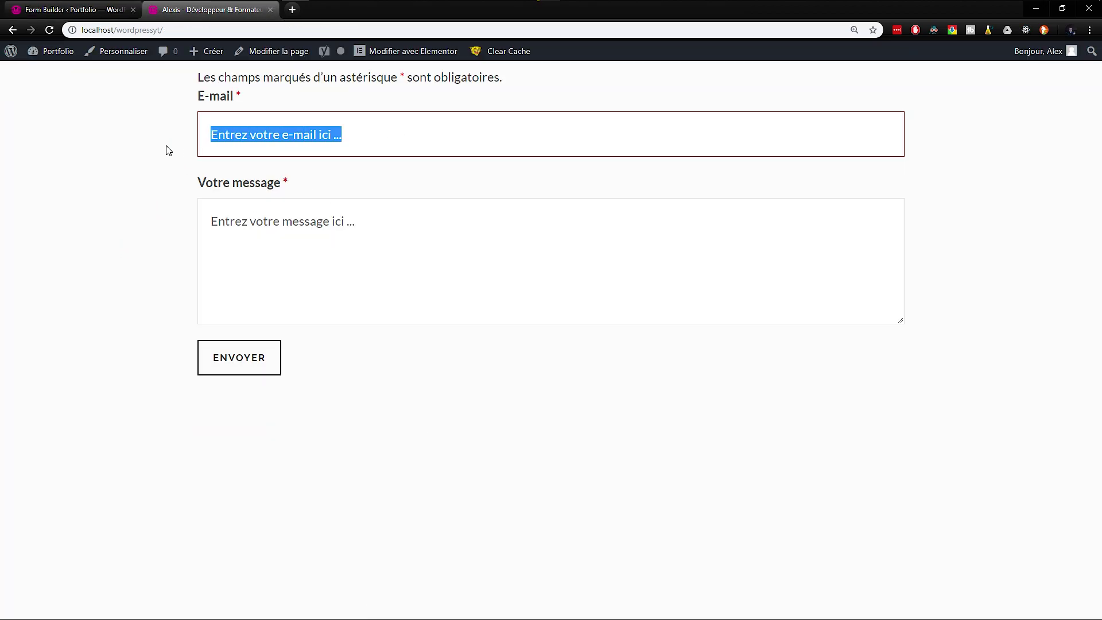
pyautogui.write('info@')
pyautogui.press('Down')
pyautogui.press('Return')
pyautogui.press('Tab')
pyautogui.hotkey('ctrl', 'a')
pyautogui.press('BackSpace')
pyautogui.write('Ceci est un test')
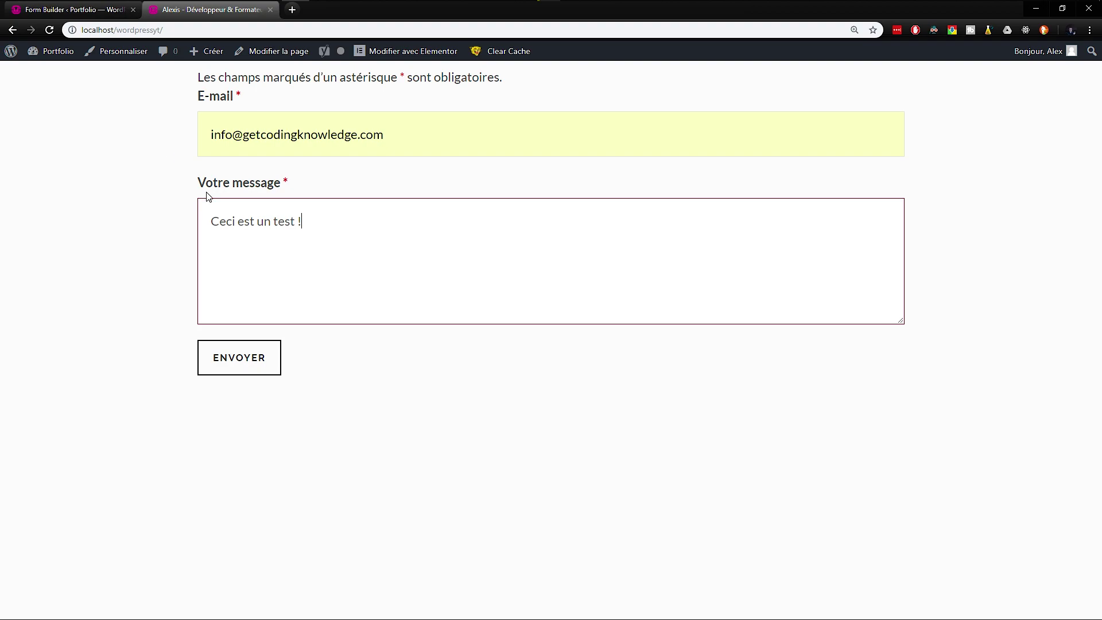
pyautogui.click(239, 358)
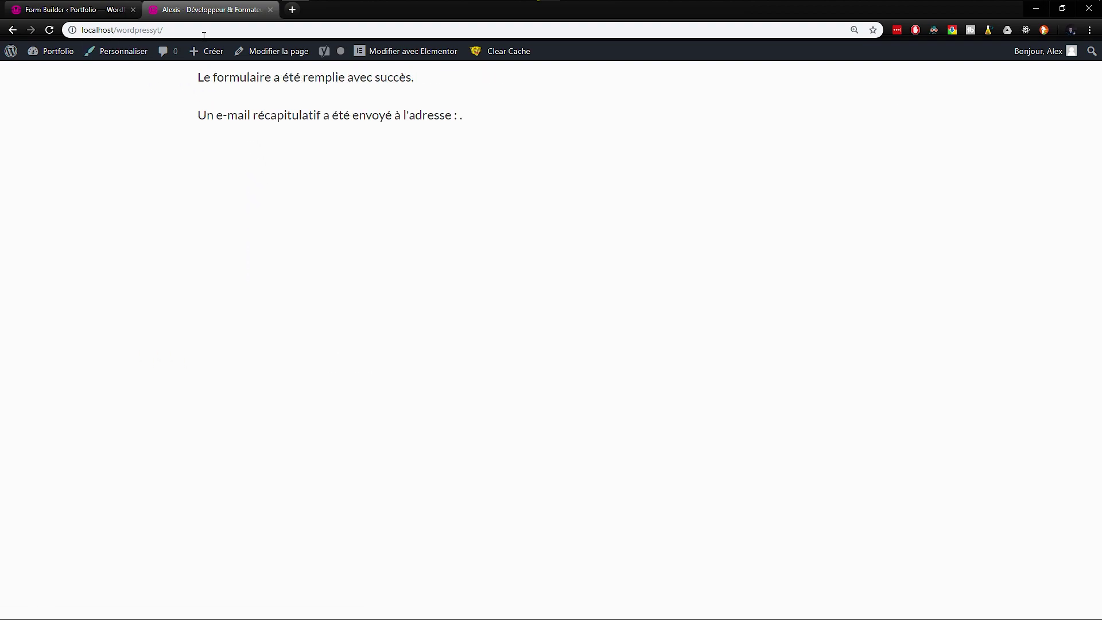
# Step: Check the success message, which lacks the submitted e-mail address
pyautogui.moveTo(195, 78); pyautogui.dragTo(471, 117)
pyautogui.click(470, 117)
pyautogui.moveTo(472, 116); pyautogui.dragTo(329, 115)
pyautogui.moveTo(259, 114); pyautogui.dragTo(251, 113)
pyautogui.moveTo(198, 79); pyautogui.dragTo(472, 117)
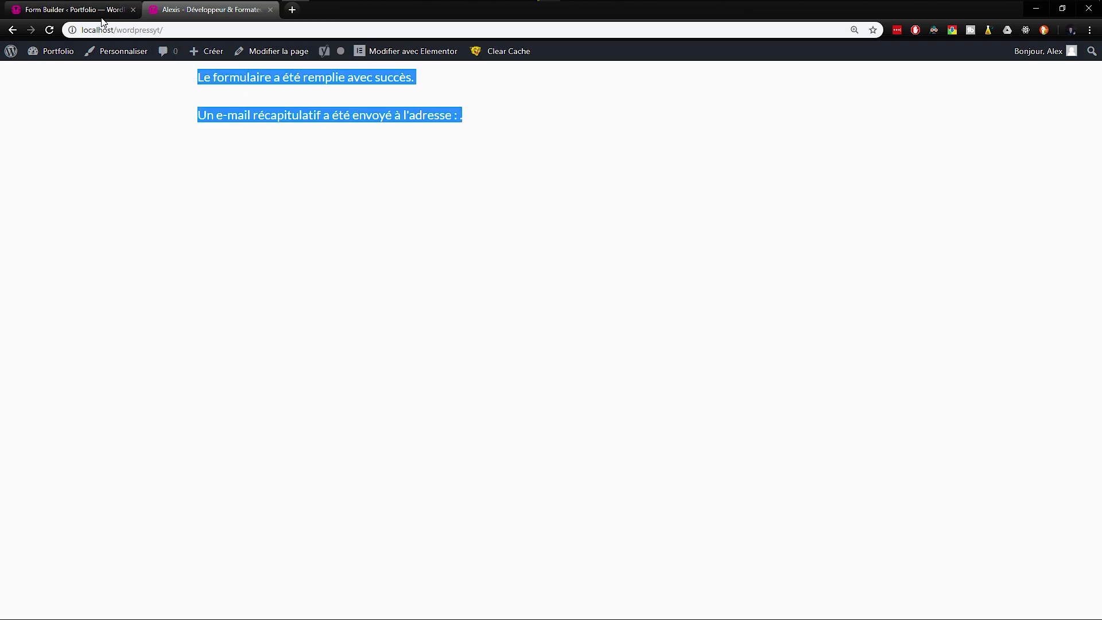
pyautogui.click(92, 15)
pyautogui.click(470, 200)
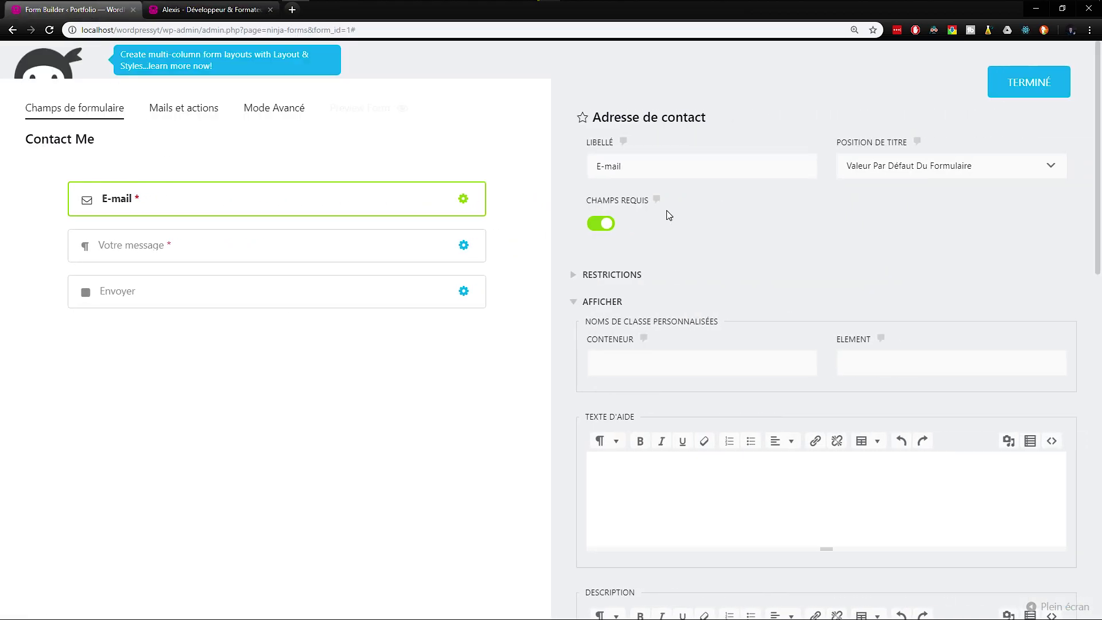
# Step: Append the Adresse de contact merge tag after 'l'adresse :' in the E-mail récapitulatif message
pyautogui.click(182, 110)
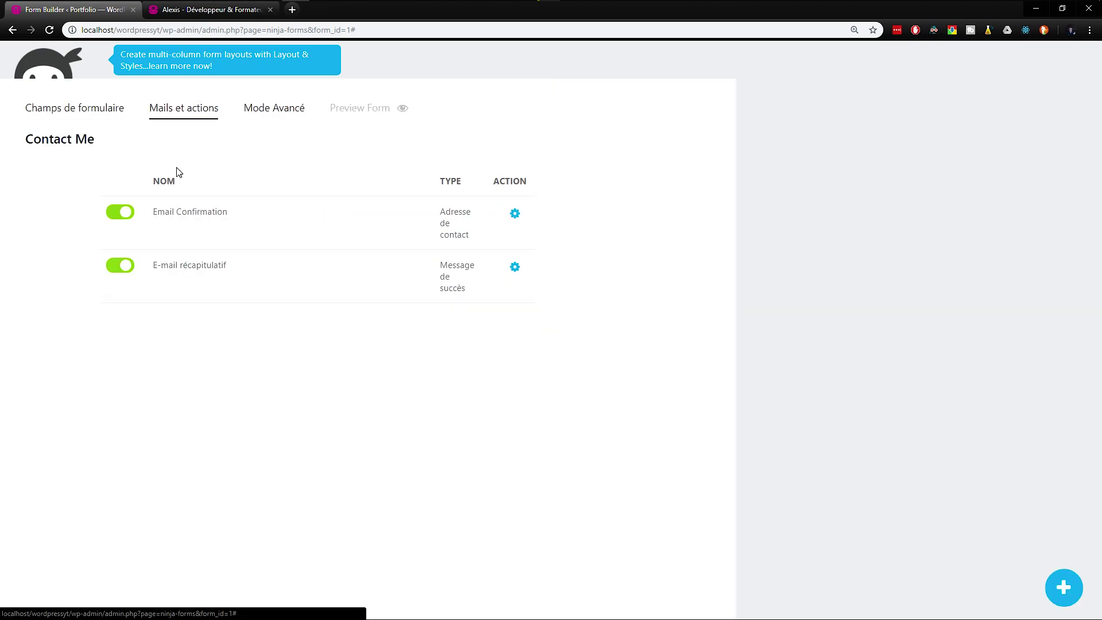
pyautogui.click(687, 264)
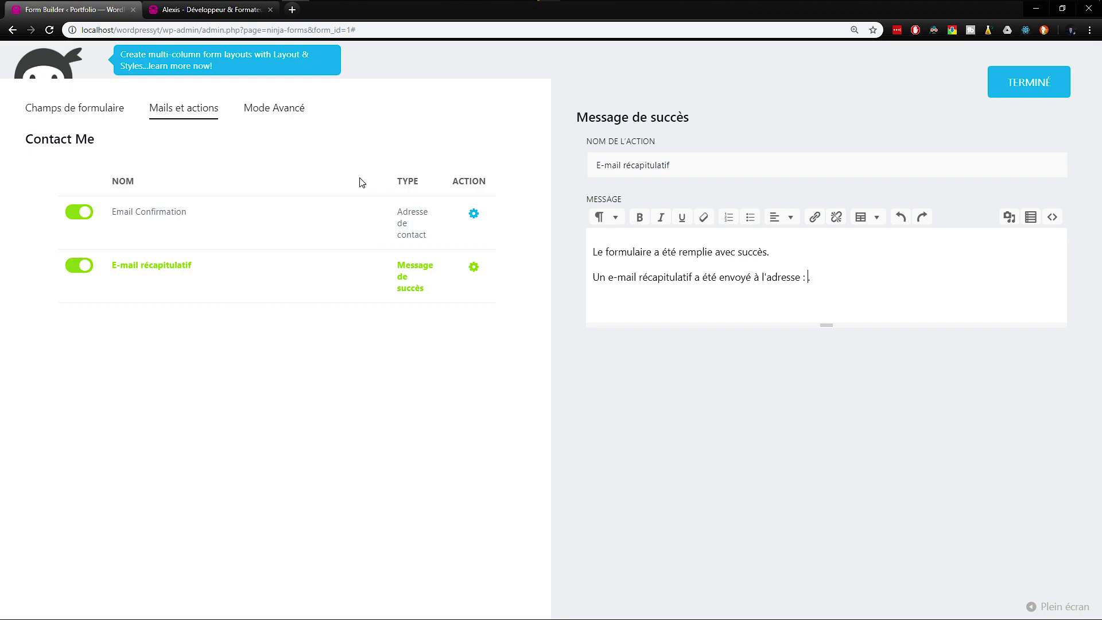
pyautogui.click(1030, 217)
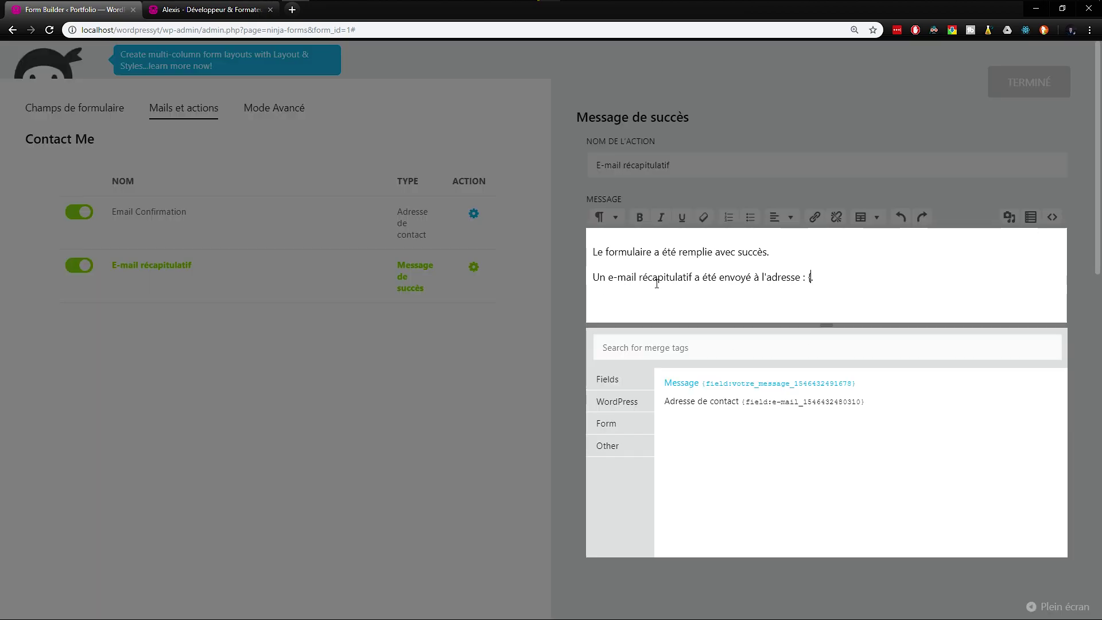
pyautogui.click(716, 402)
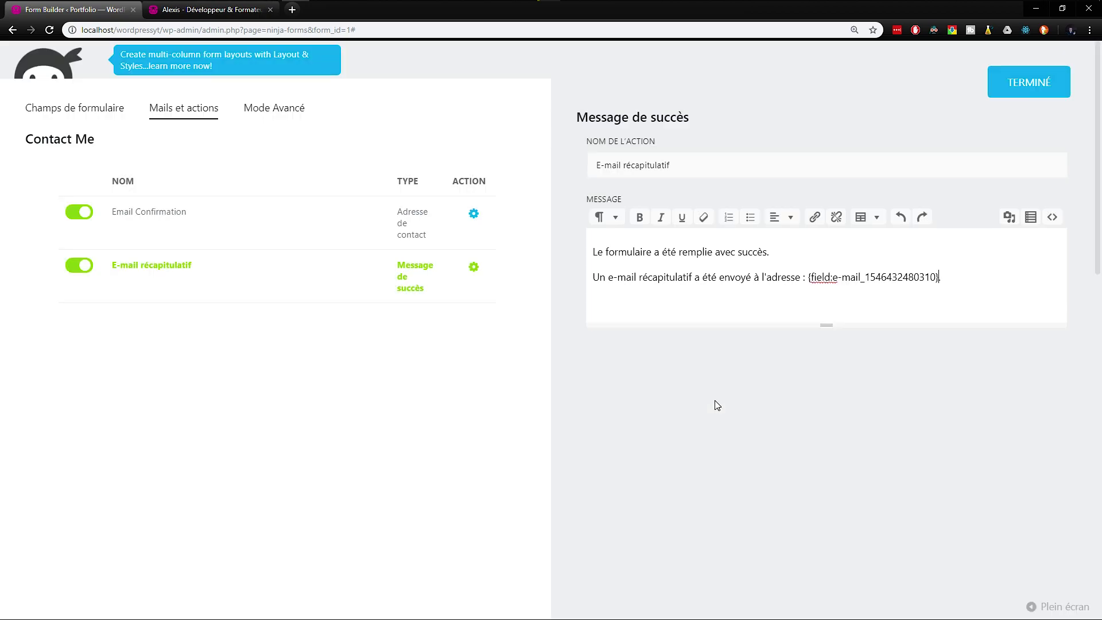
pyautogui.click(1013, 83)
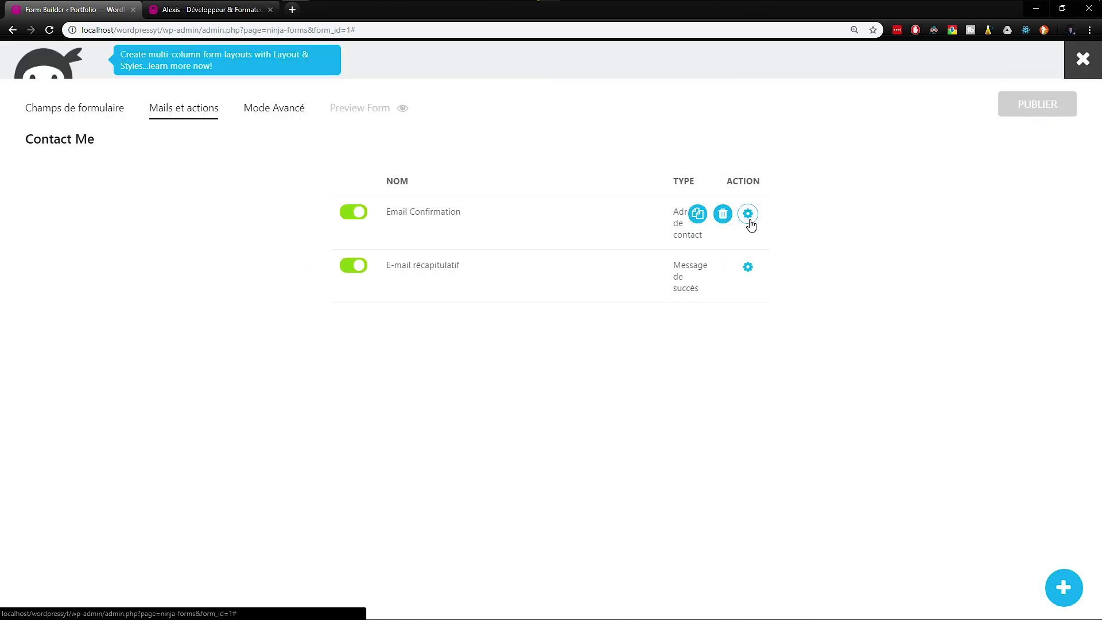
# Step: Insert the Adresse de contact tag after '- Votre e-mail :' in Email Confirmation
pyautogui.click(76, 114)
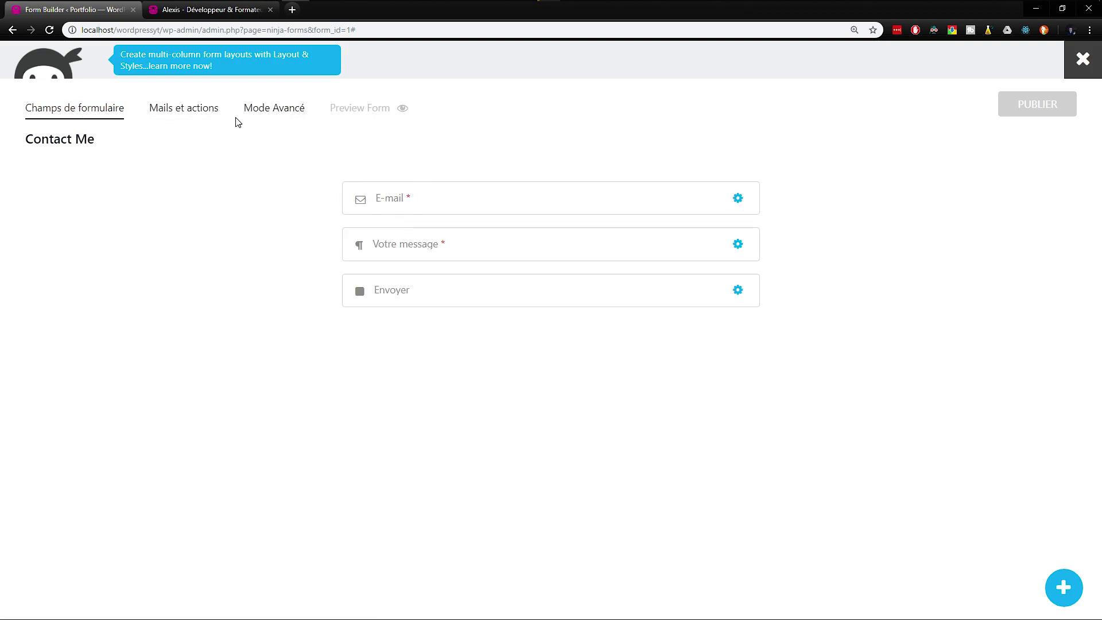
pyautogui.click(189, 112)
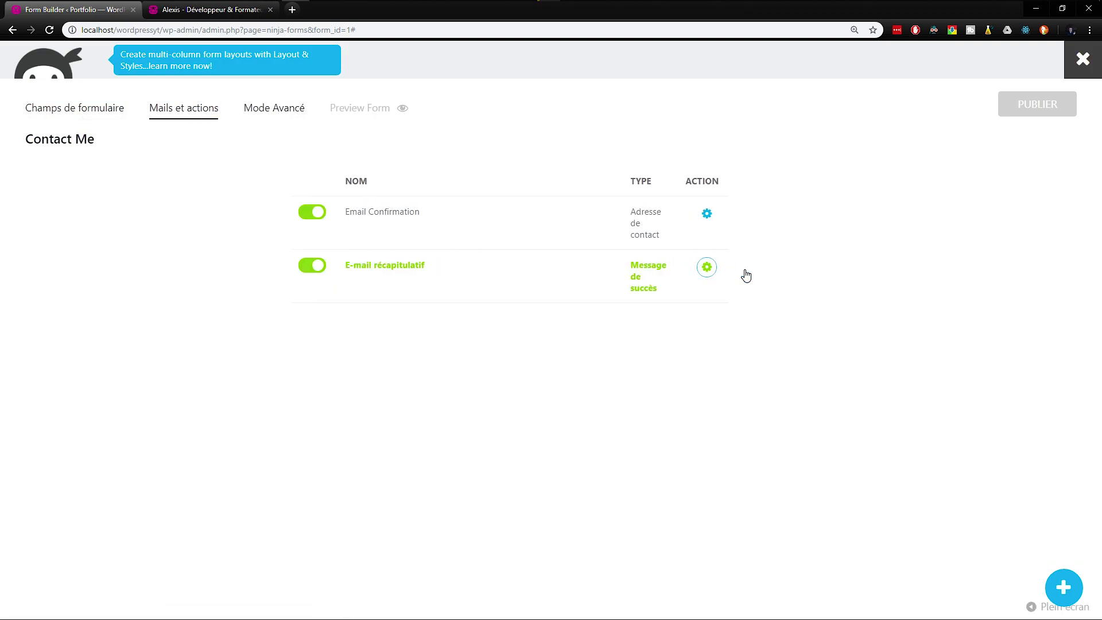
pyautogui.click(707, 267)
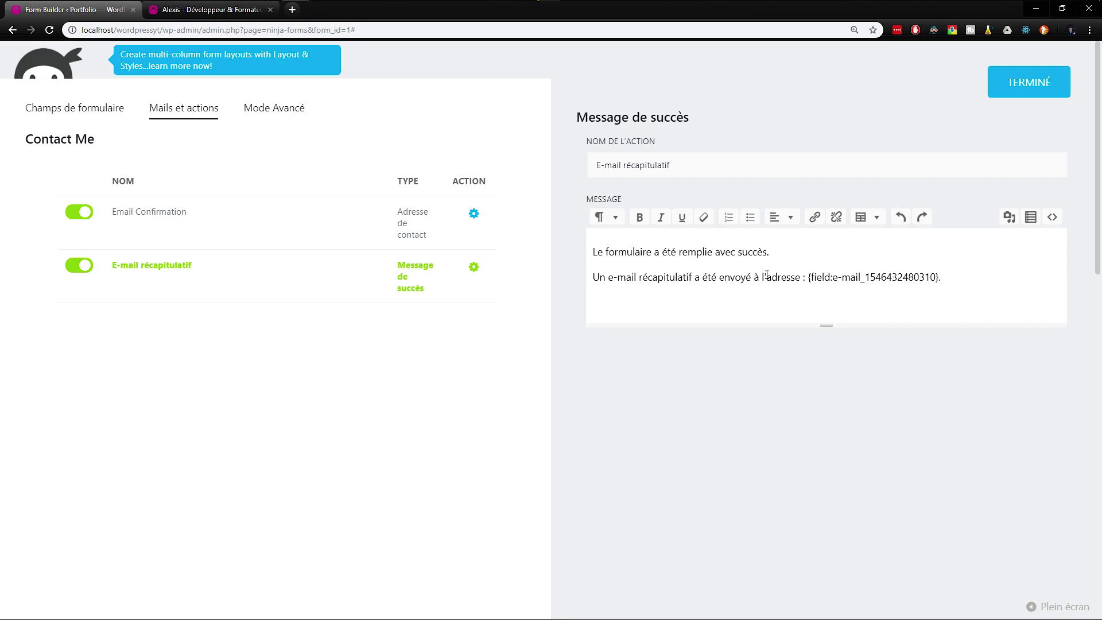
pyautogui.click(474, 214)
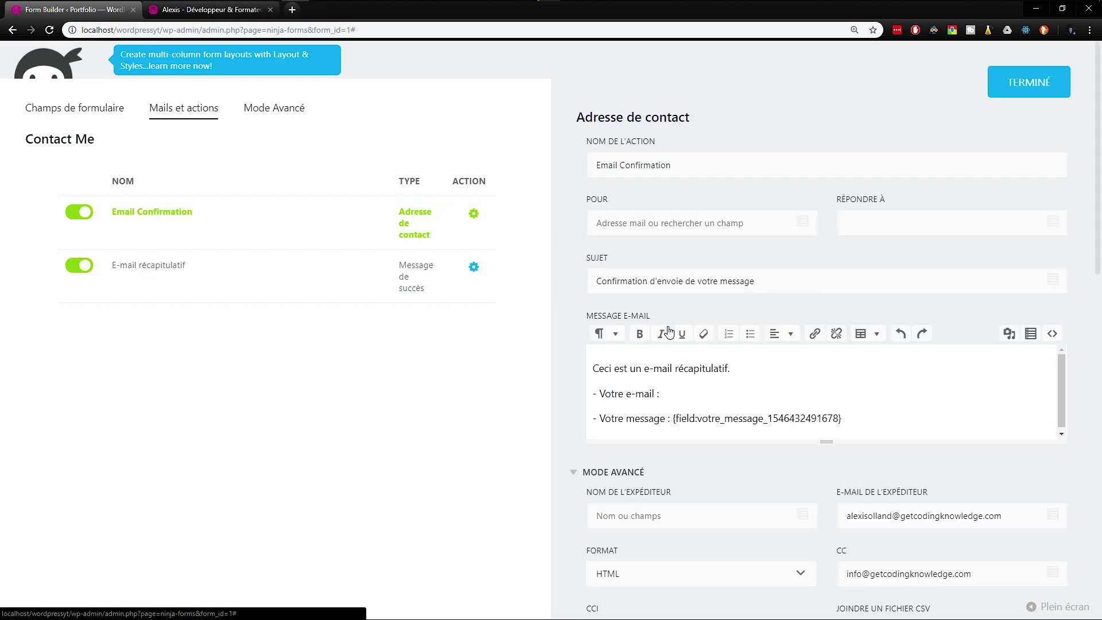
pyautogui.click(684, 380)
pyautogui.write('{')
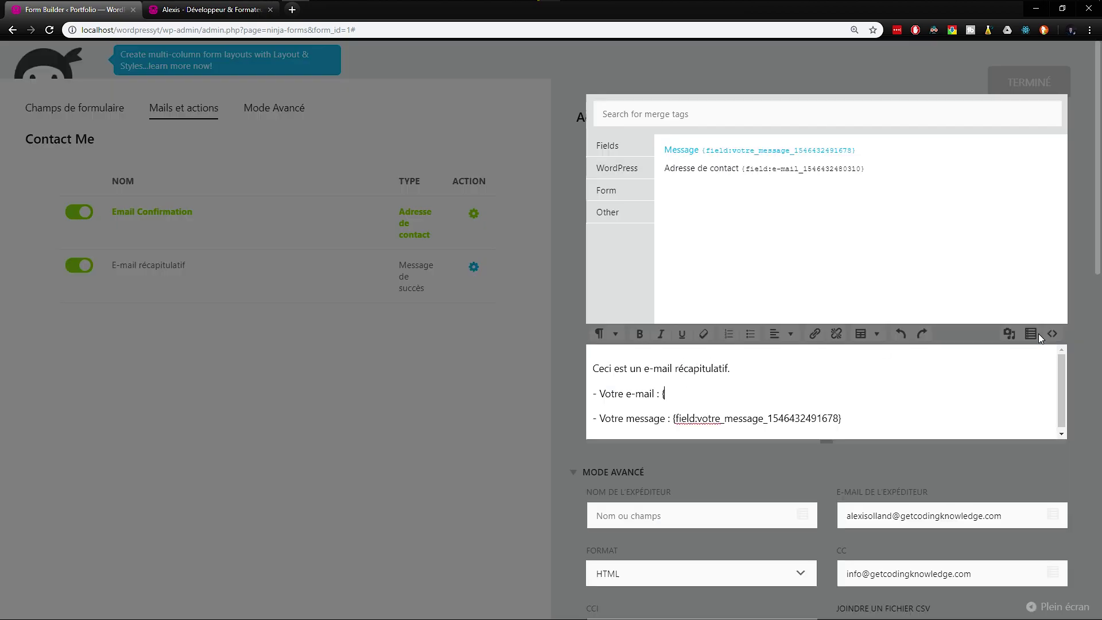
pyautogui.click(770, 168)
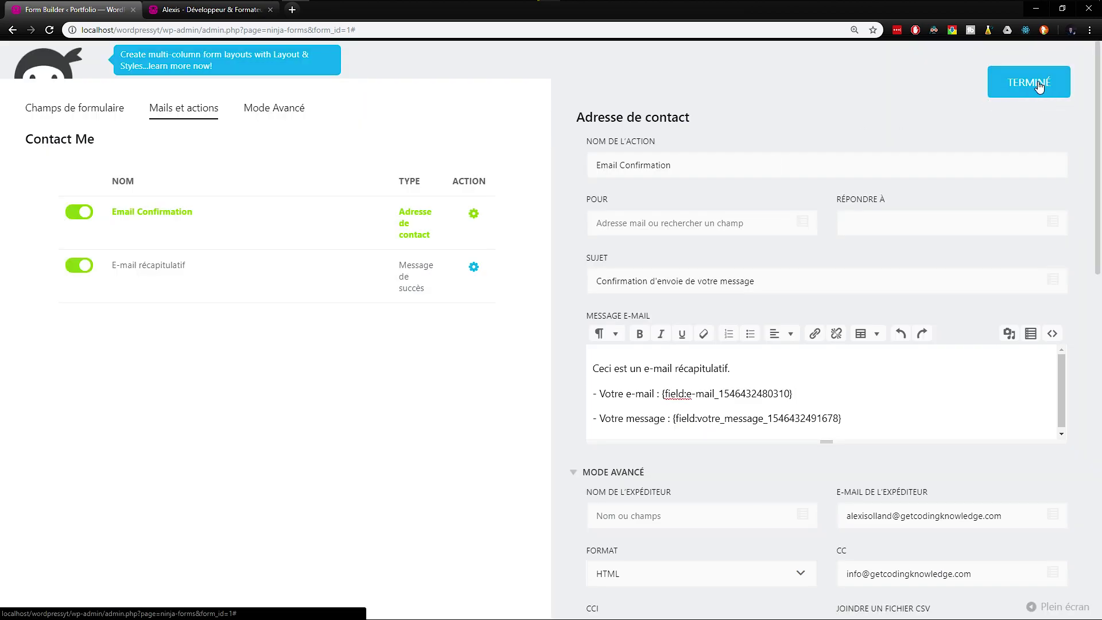
# Step: Publish the form and close the form builder tab
pyautogui.click(1044, 93)
pyautogui.click(1046, 105)
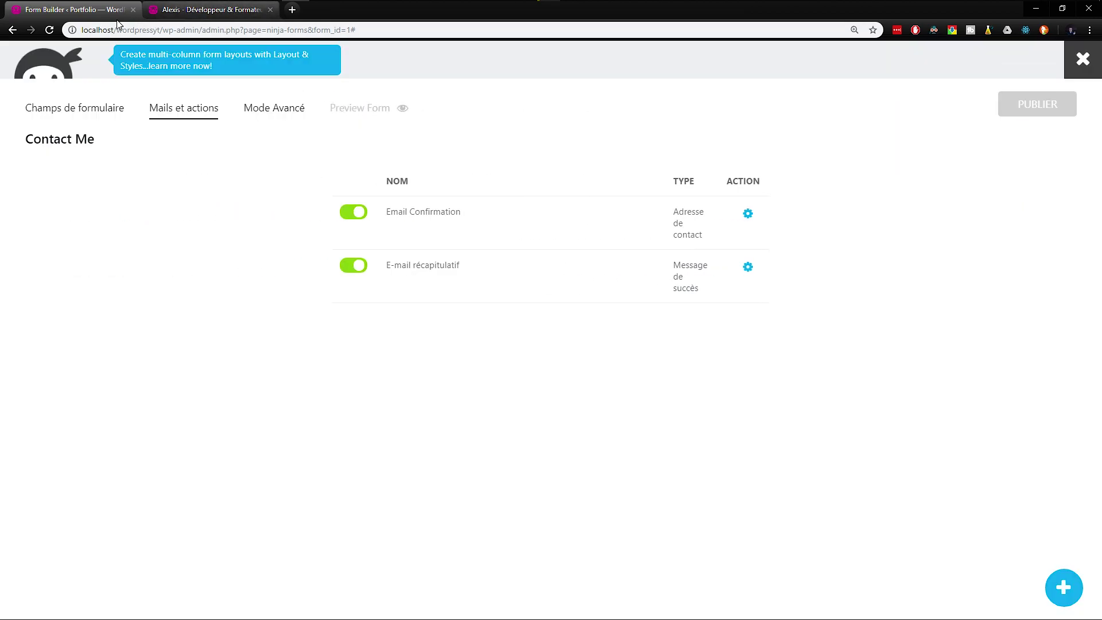
pyautogui.middleClick(87, 17)
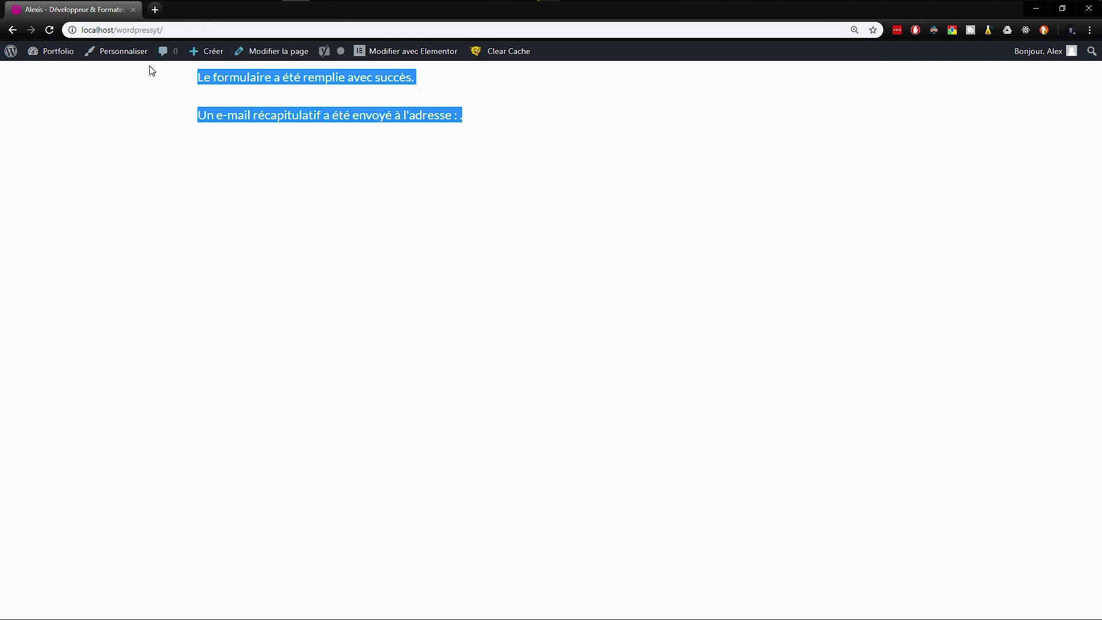
pyautogui.click(122, 78)
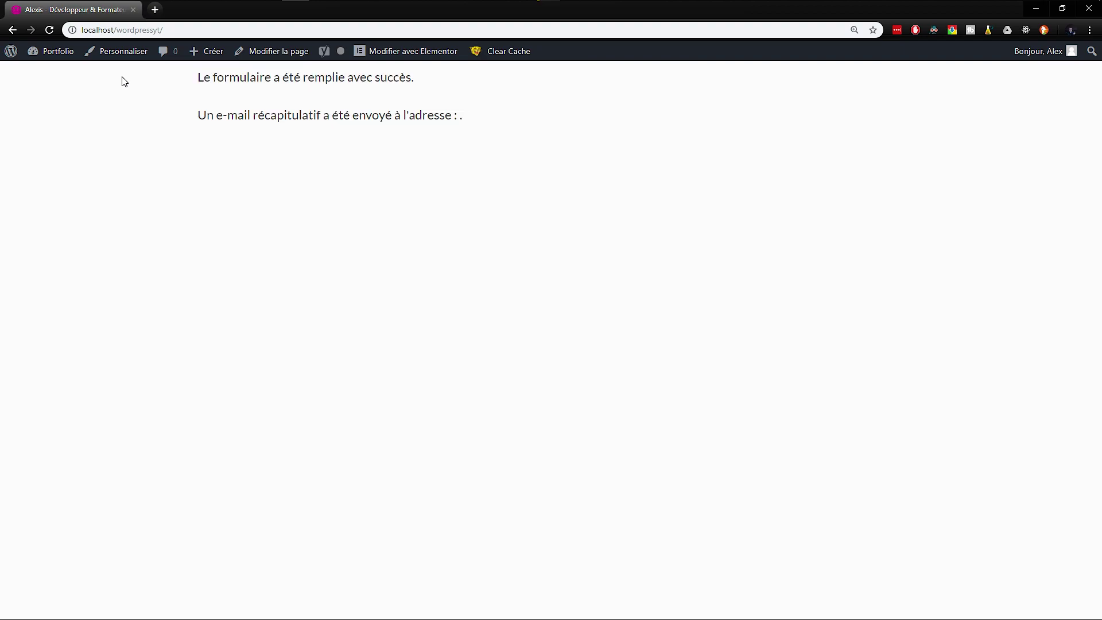